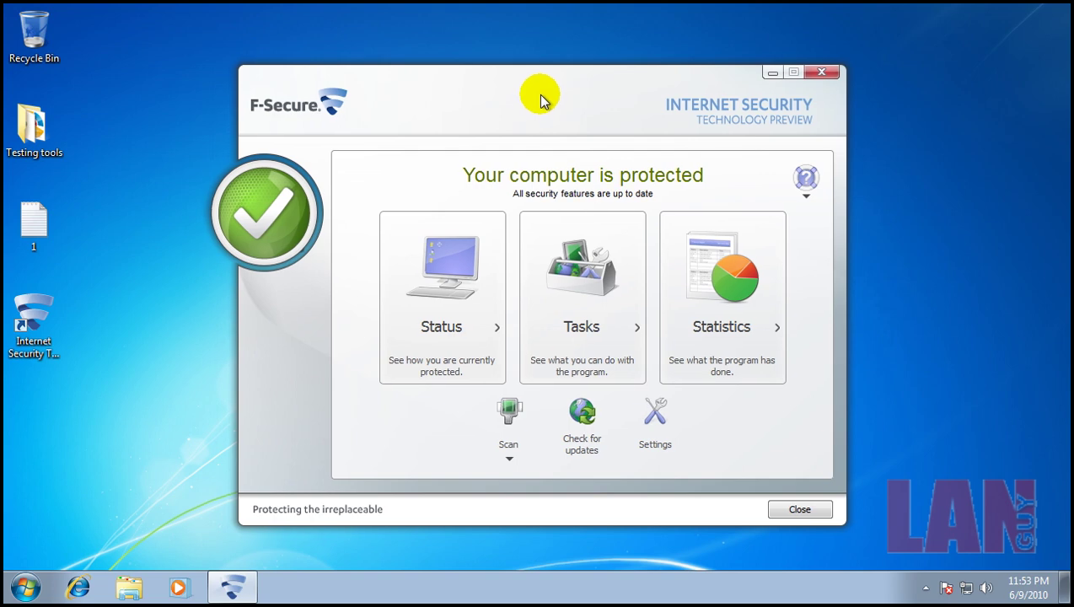
- Check the security program for updates and close the update result
left_click_drag(540, 99, 536, 104)
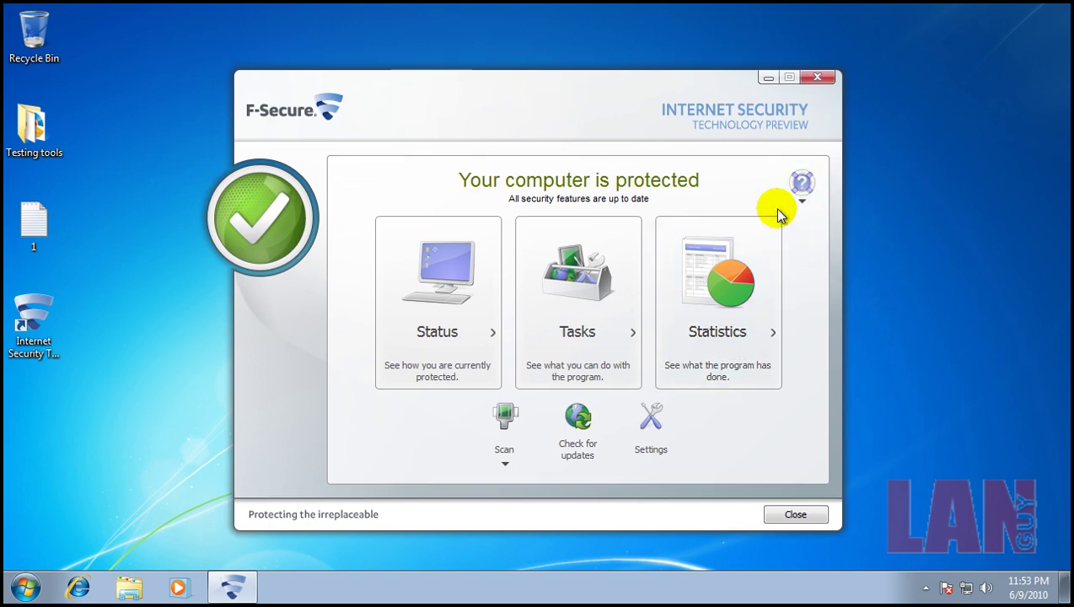
left_click(578, 434)
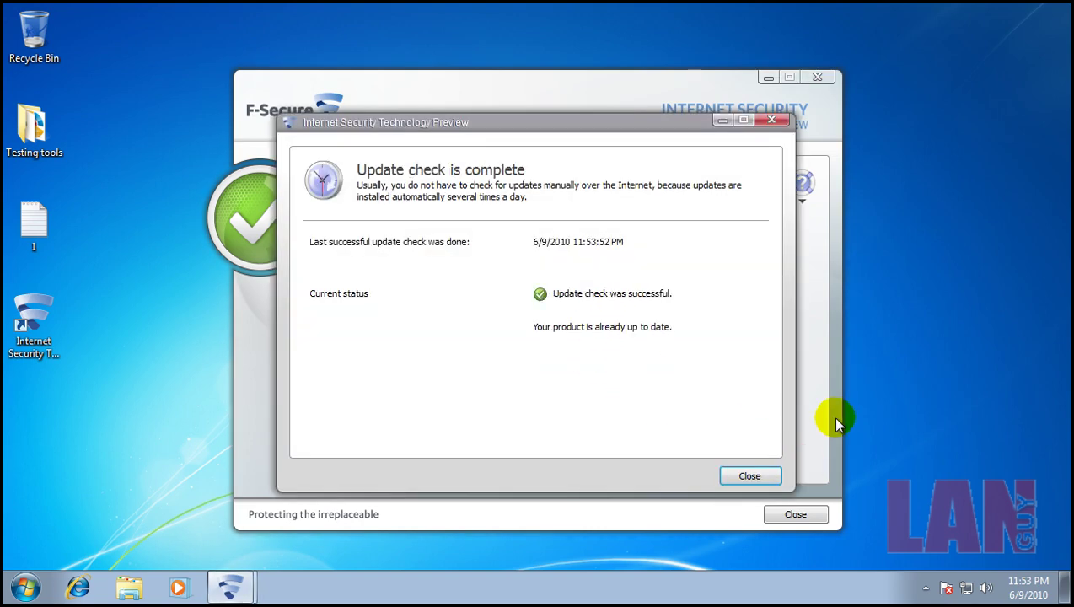
left_click(753, 474)
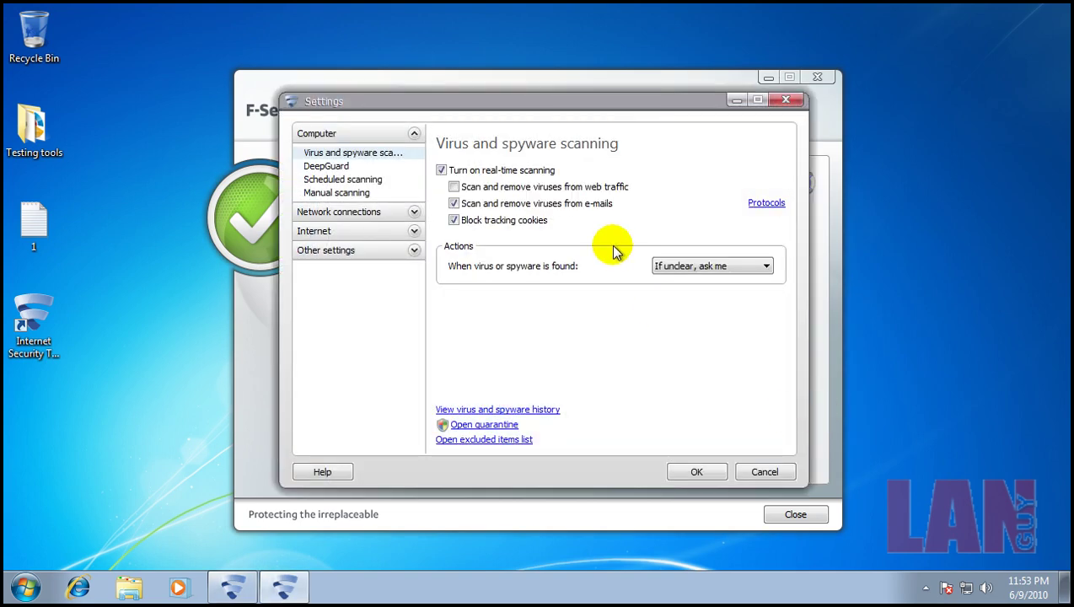
- Examine the virus and spyware scanning, DeepGuard, scheduled scanning and manual scanning settings
left_click(338, 169)
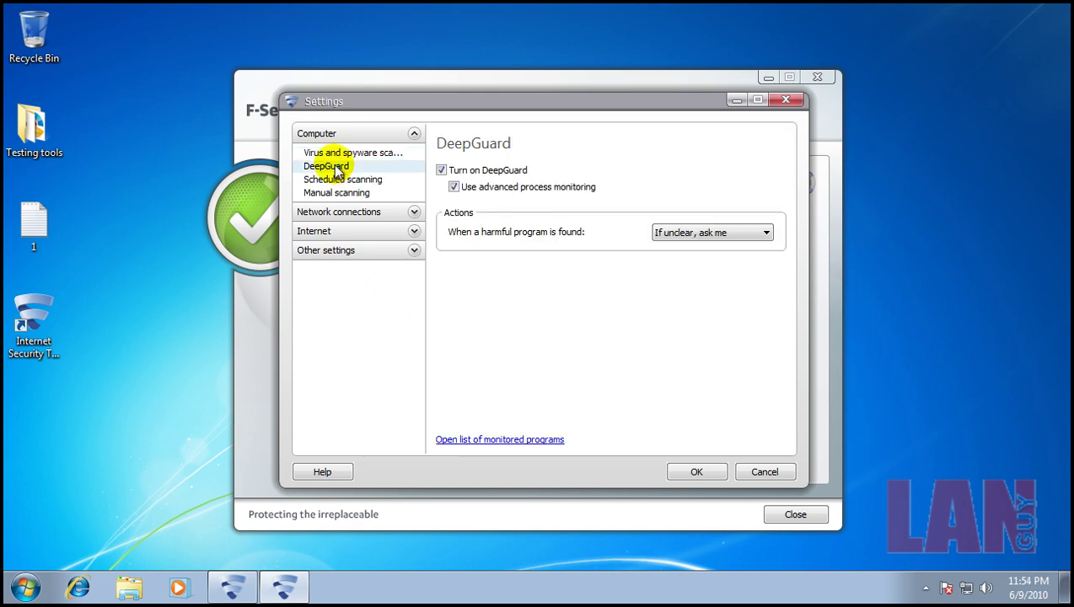
left_click(345, 179)
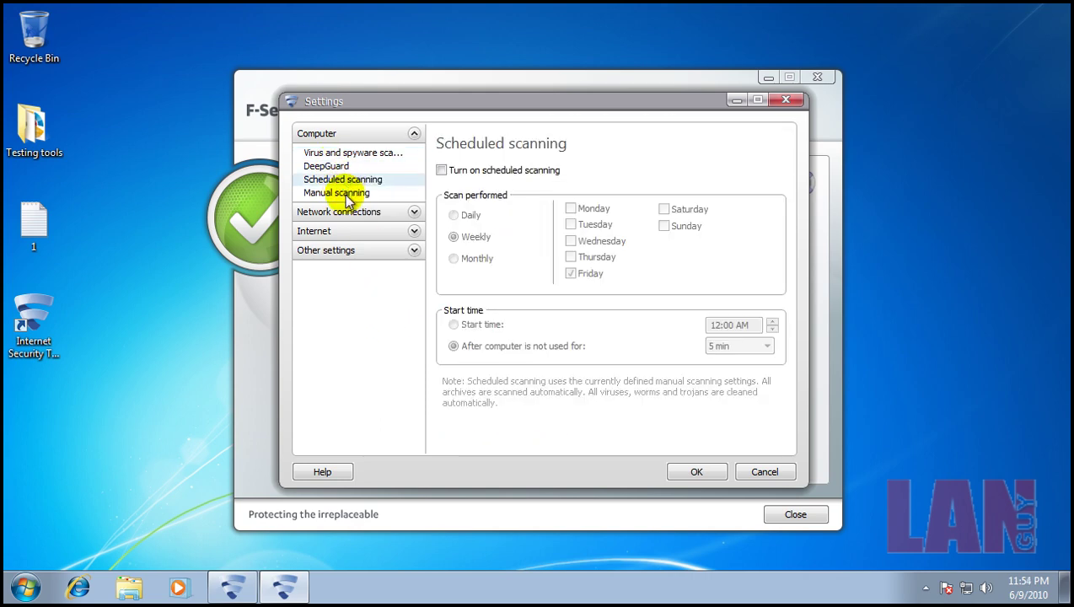
left_click(349, 194)
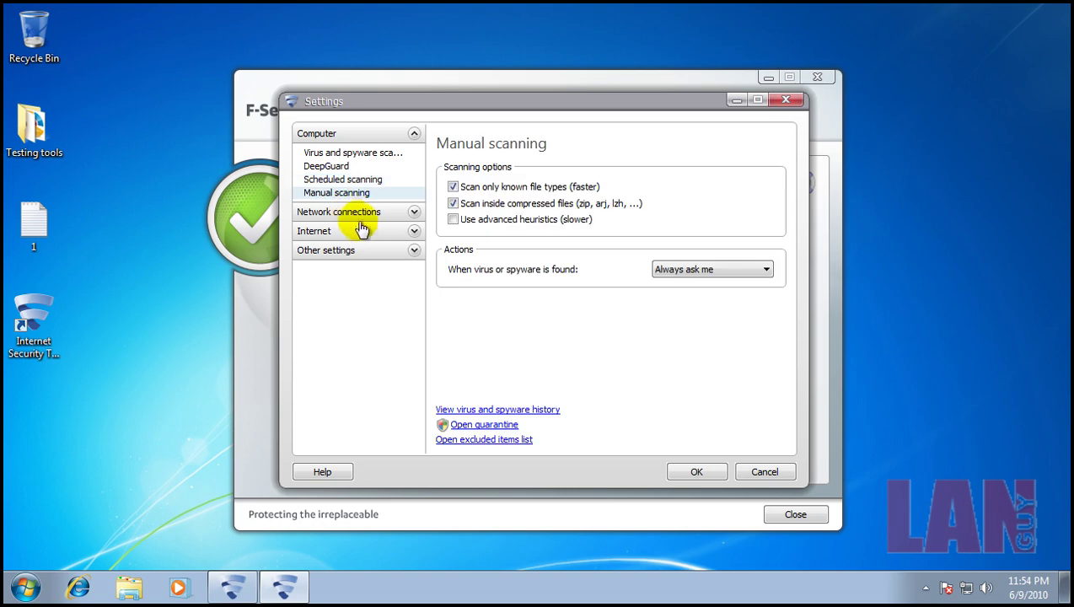
left_click(352, 156)
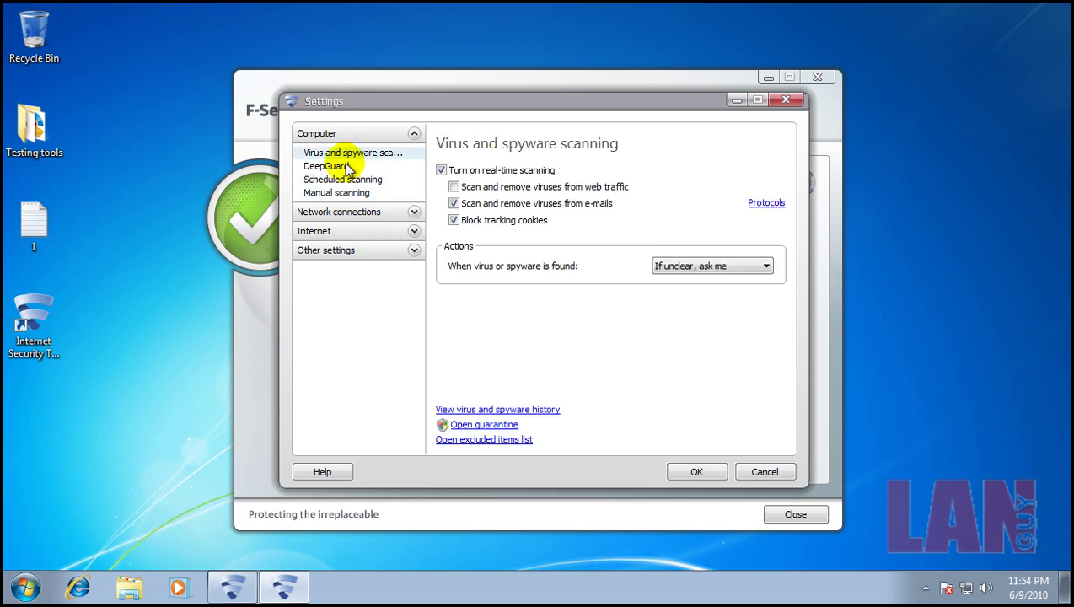
left_click(347, 168)
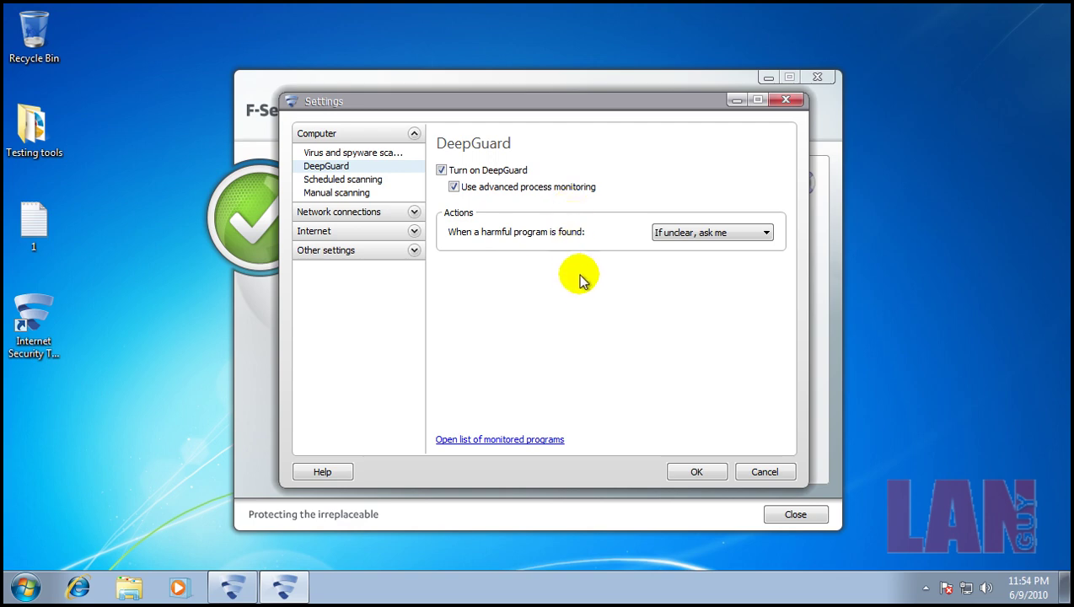
- Review the Network connections, Internet and Other settings categories, then cancel the settings and close the security program
left_click(408, 212)
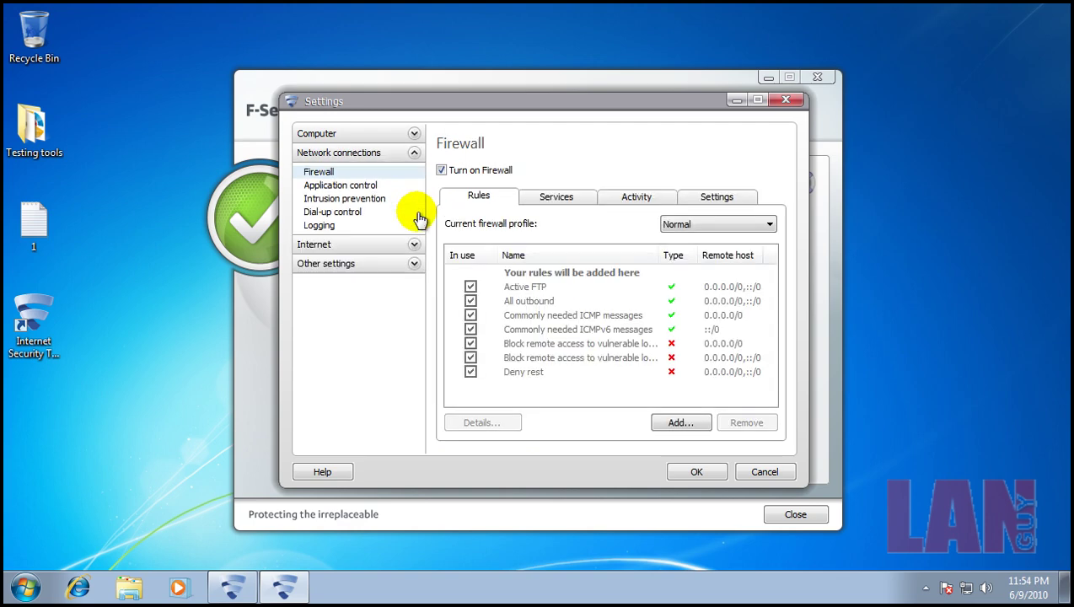
left_click(413, 246)
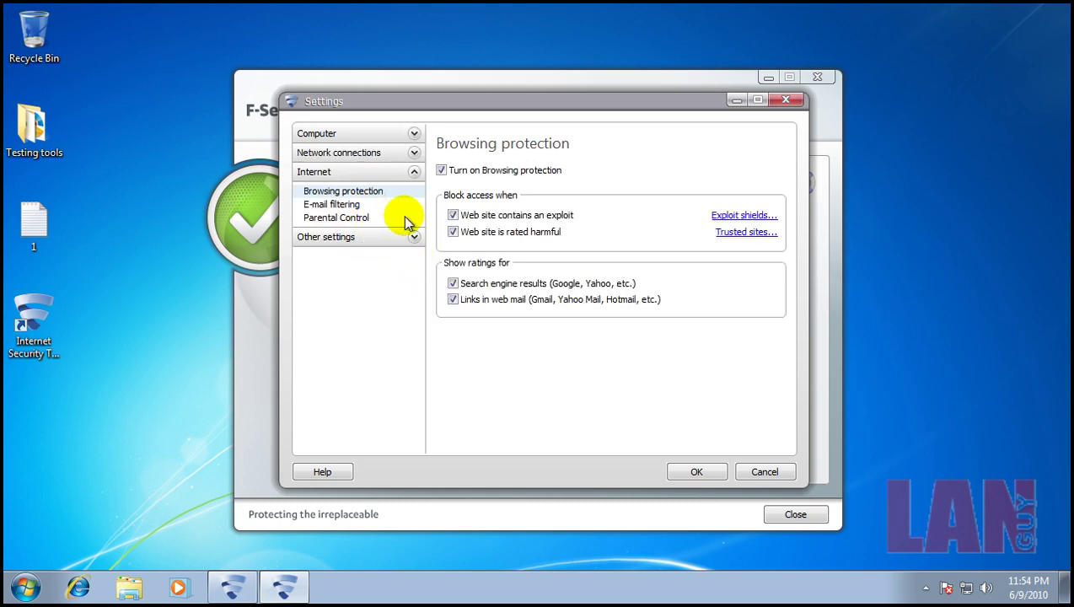
left_click(412, 239)
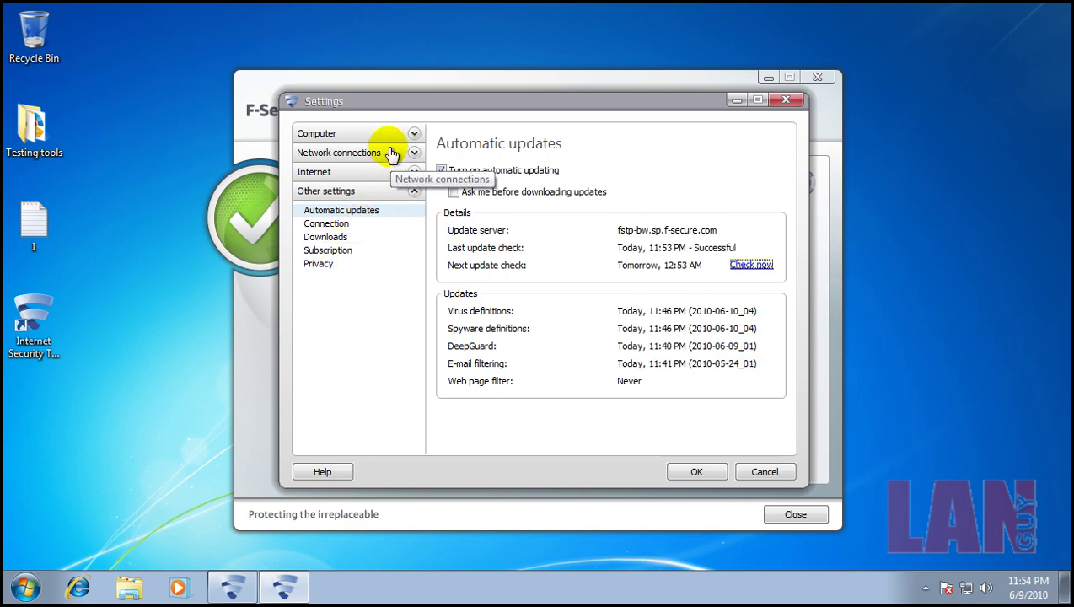
left_click(414, 135)
left_click(384, 153)
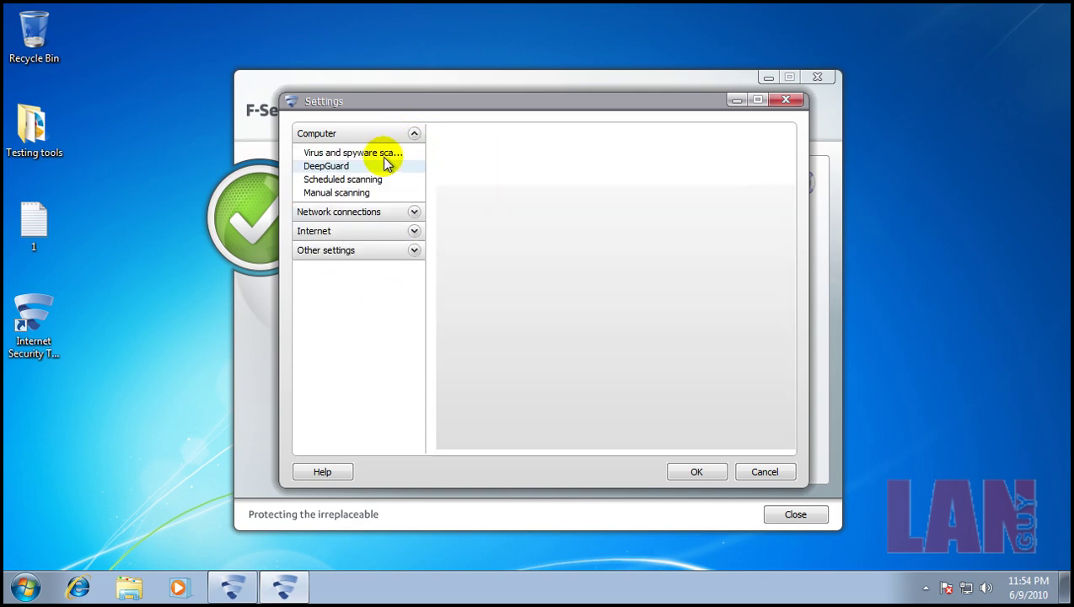
left_click(748, 473)
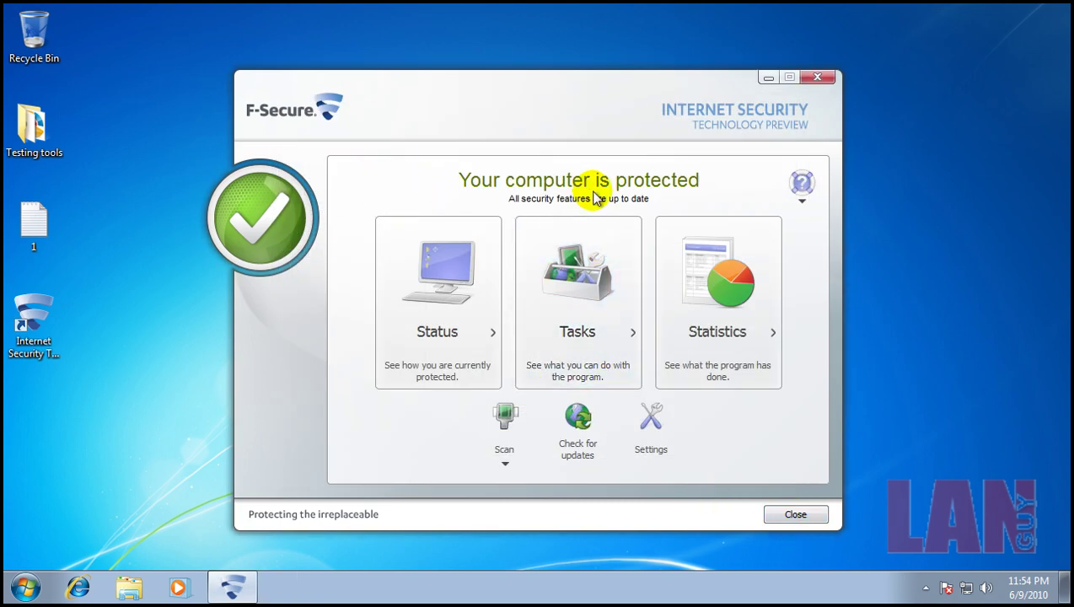
left_click(796, 515)
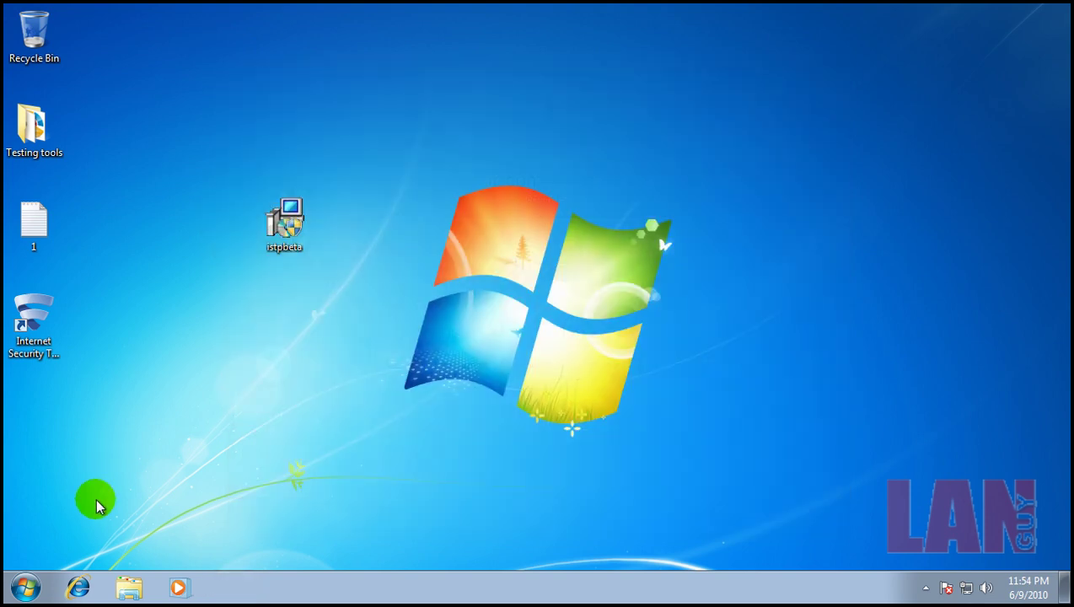
- Open Internet Explorer and the desktop text file 1, and arrange their windows so both are visible
left_click(76, 582)
left_click(42, 224)
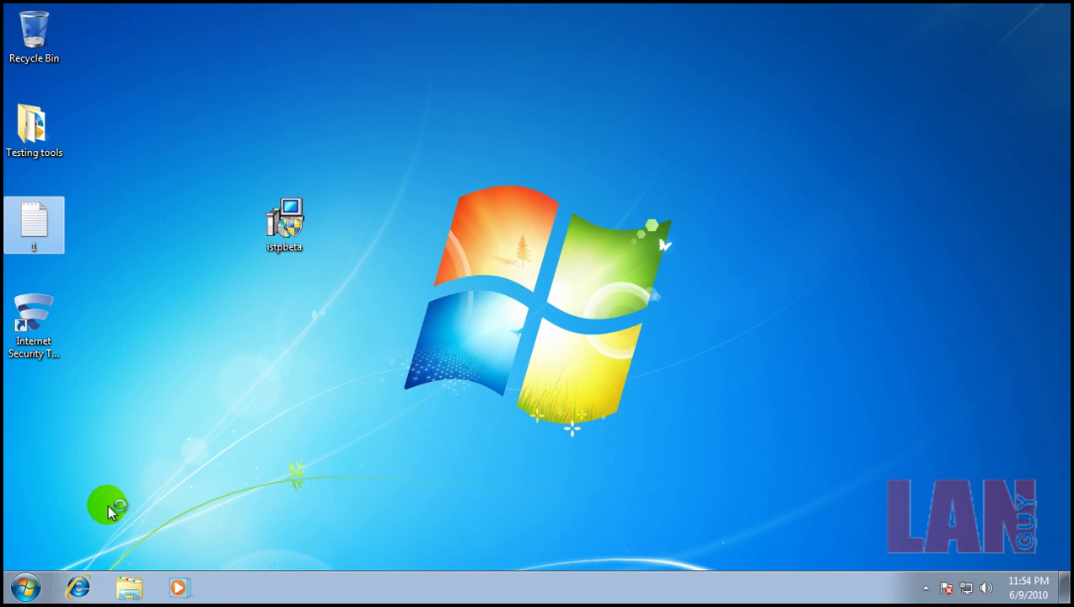
key("Return")
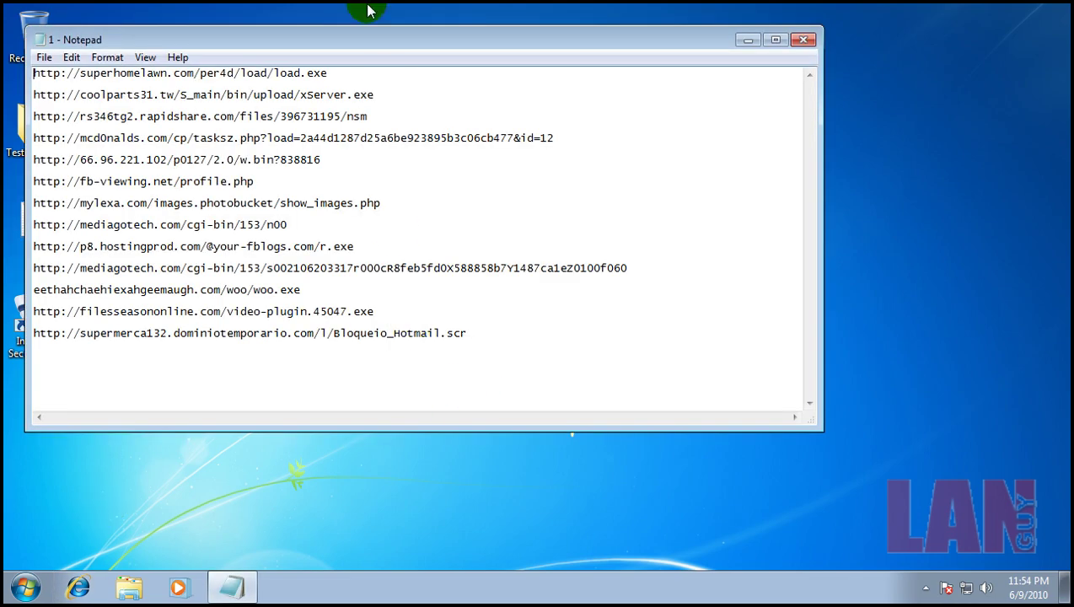
left_click_drag(369, 39, 359, 258)
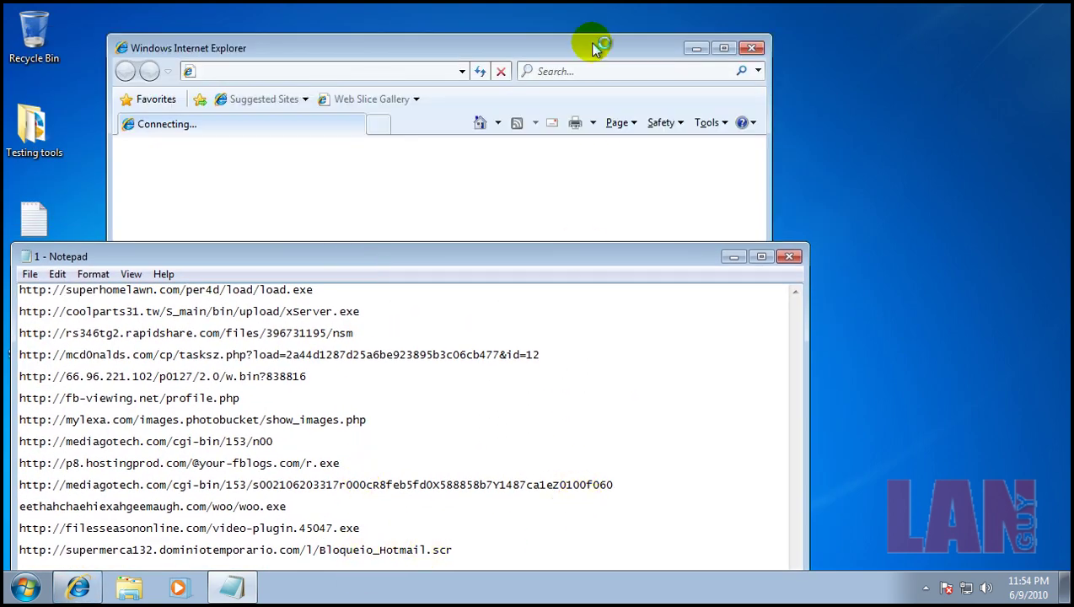
left_click_drag(593, 48, 872, 24)
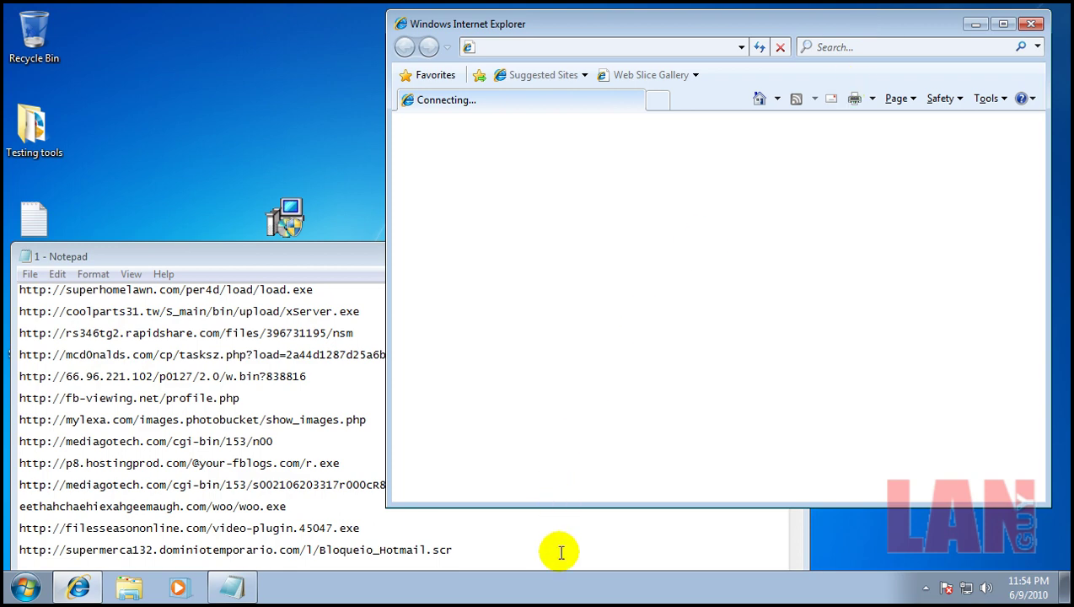
- Open Windows Task Manager and display its list of running processes
right_click(557, 594)
left_click(594, 534)
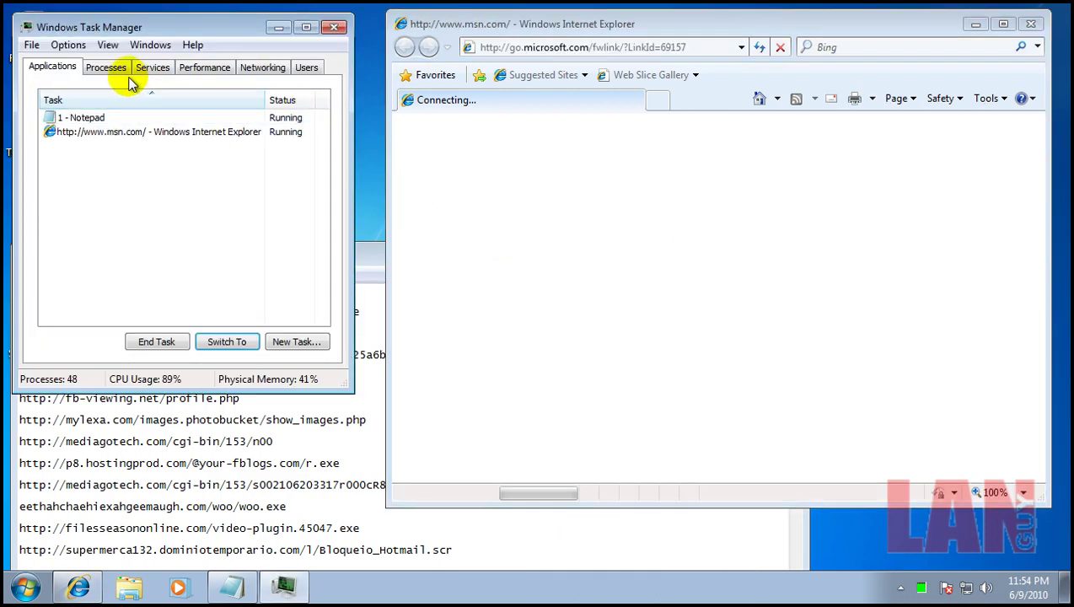
left_click(107, 67)
- Try to end the csrss.exe process in Task Manager
left_click(270, 341)
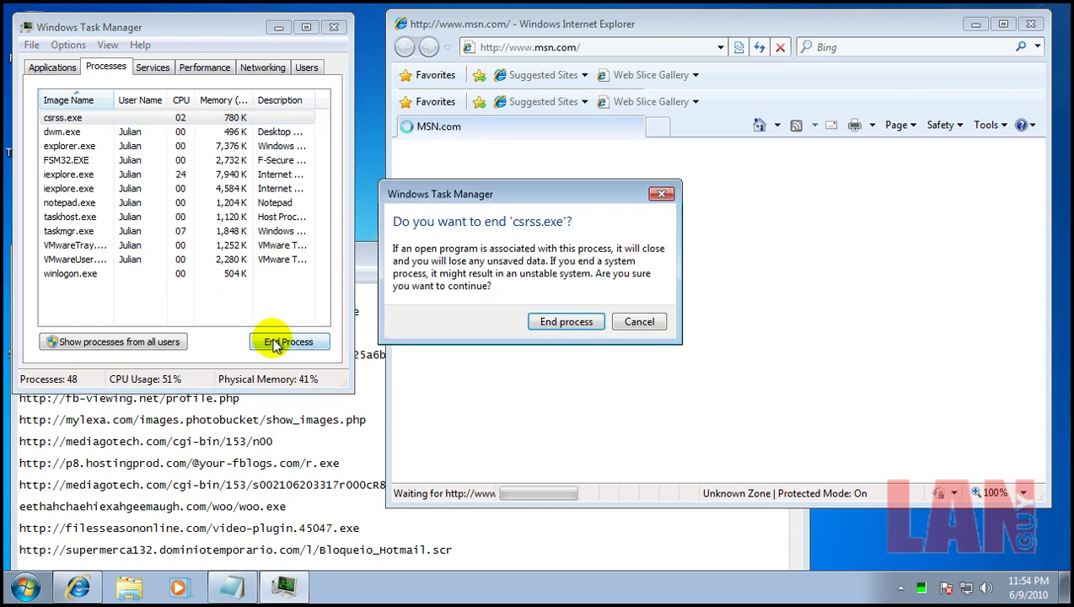
left_click(567, 326)
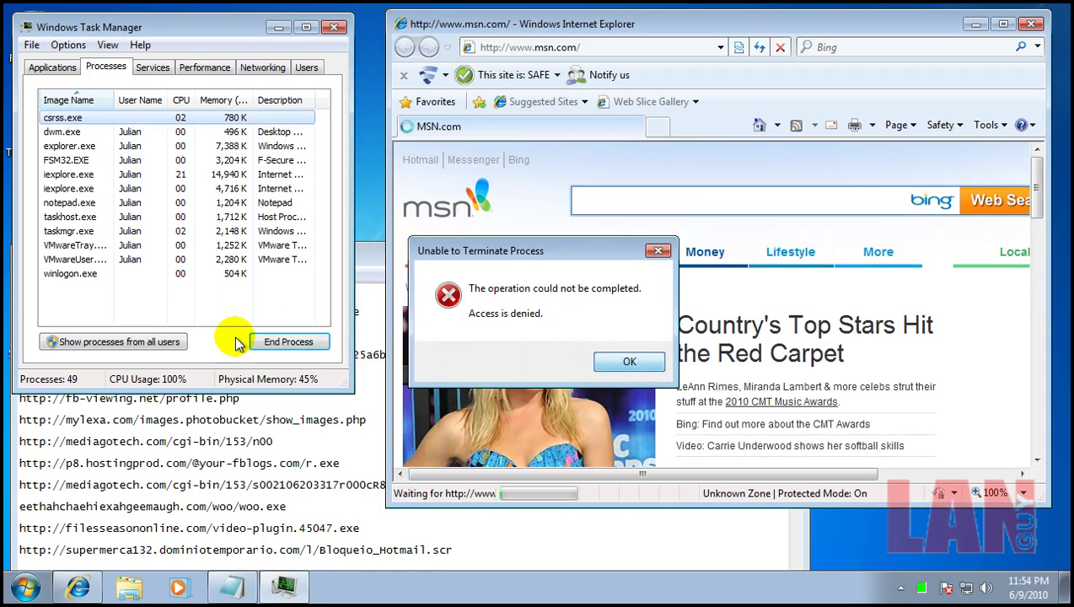
left_click(624, 363)
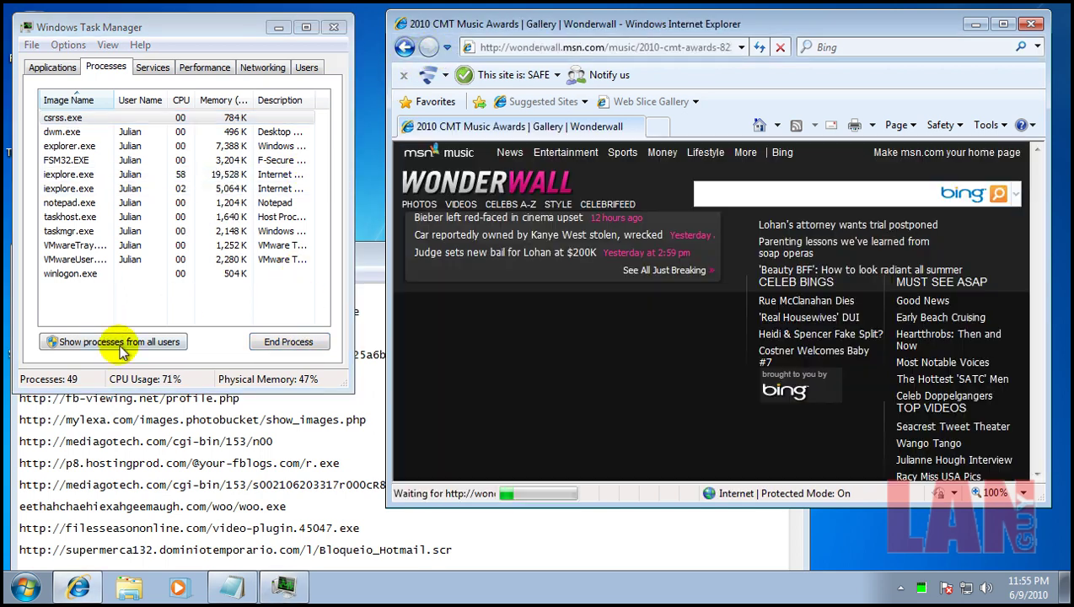
- Show processes from all users in Task Manager and postpone the Internet Explorer 8 setup
left_click(92, 339)
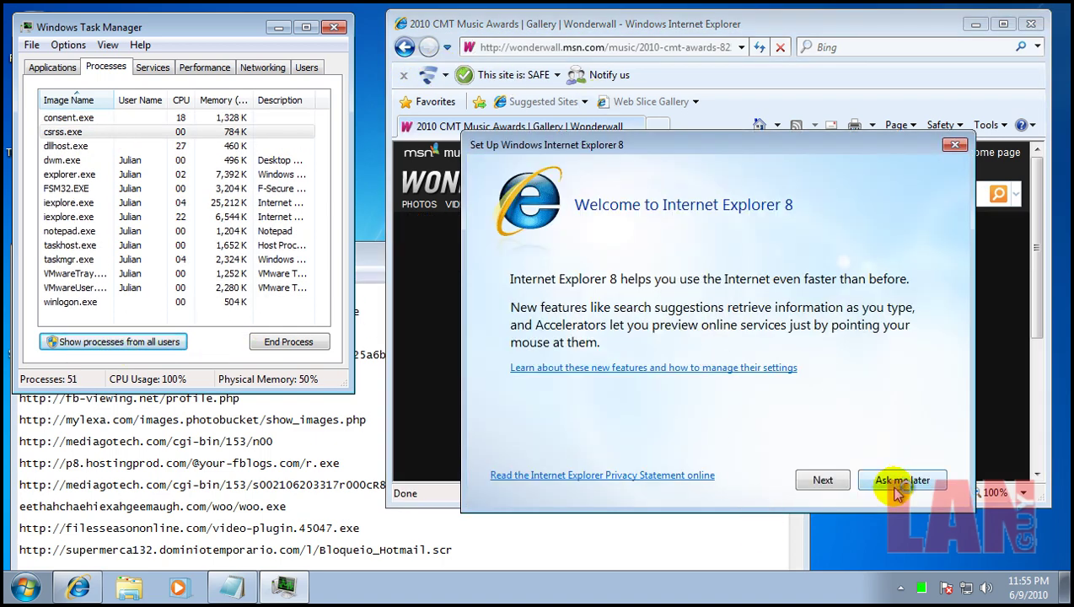
left_click(900, 481)
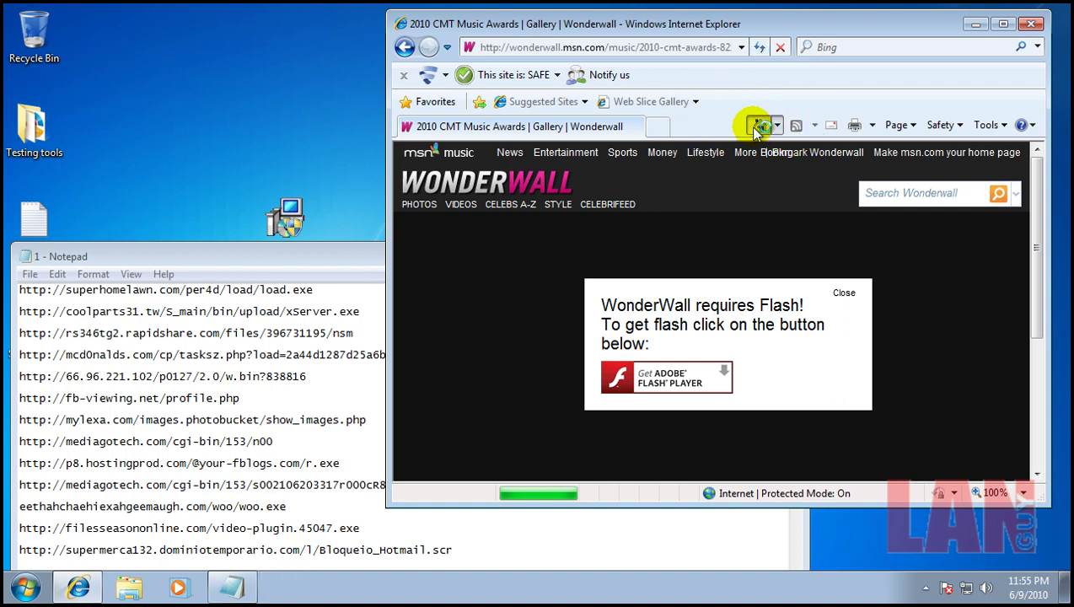
key("ctrl+shift+Escape")
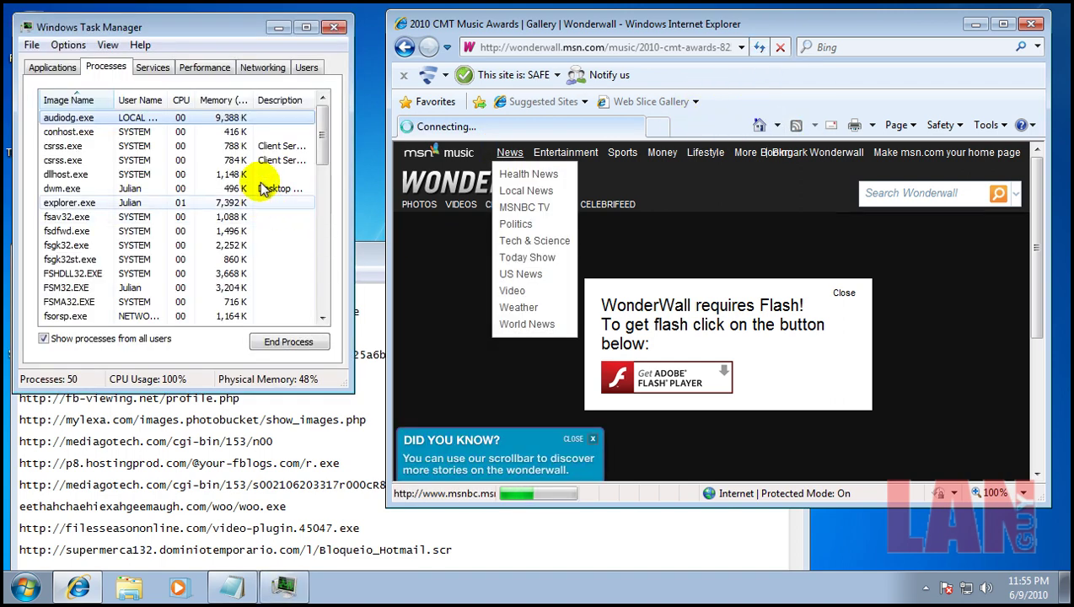
- Sort the processes by description, examine the F-Secure processes and their memory use, and close Task Manager
left_click(270, 102)
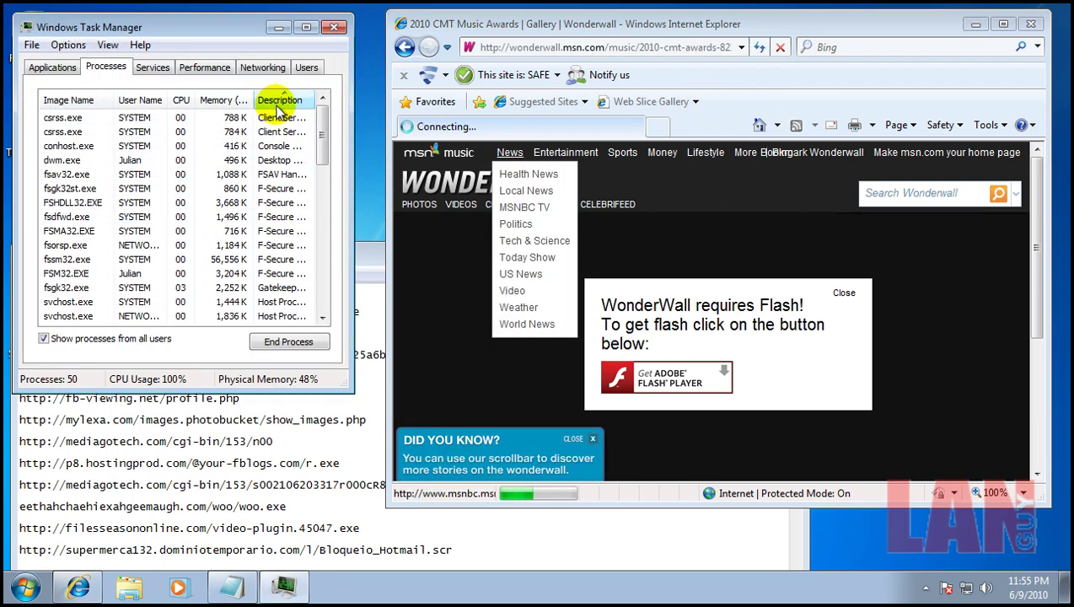
left_click(274, 188)
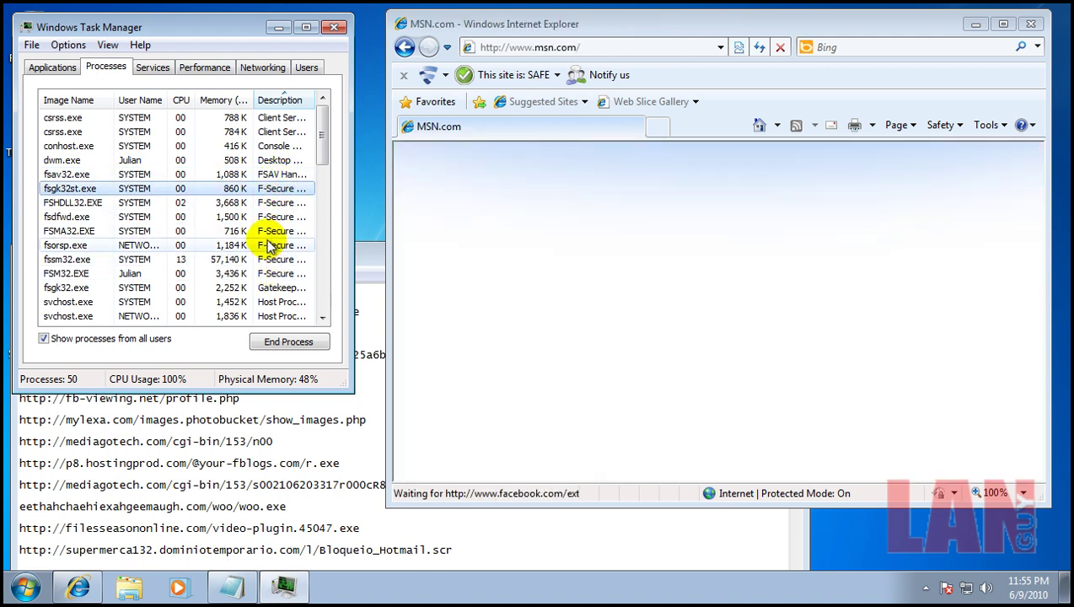
left_click(276, 202)
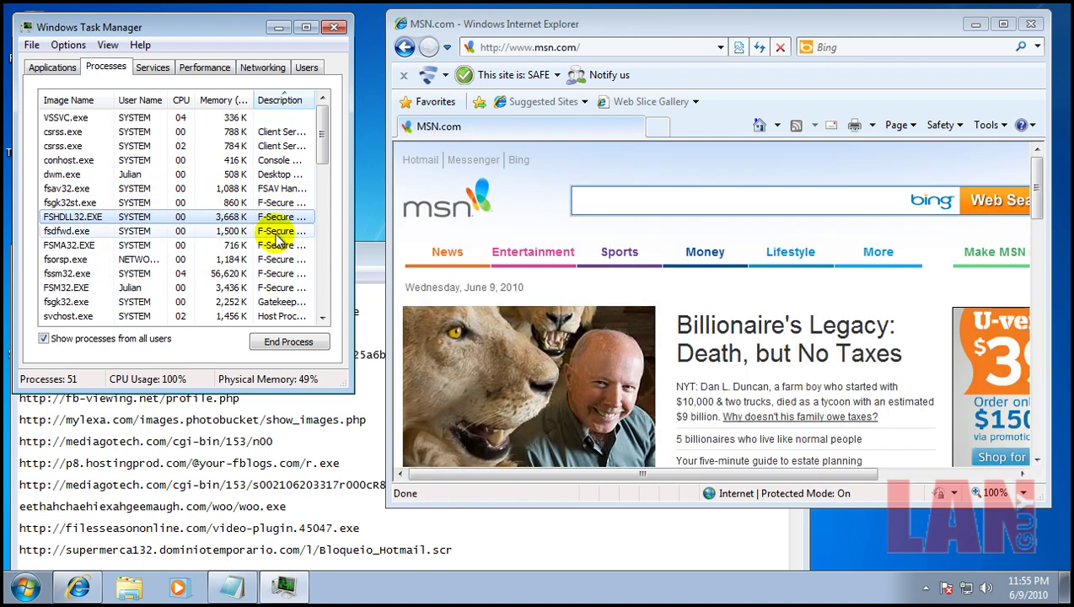
left_click(276, 244)
left_click(272, 273)
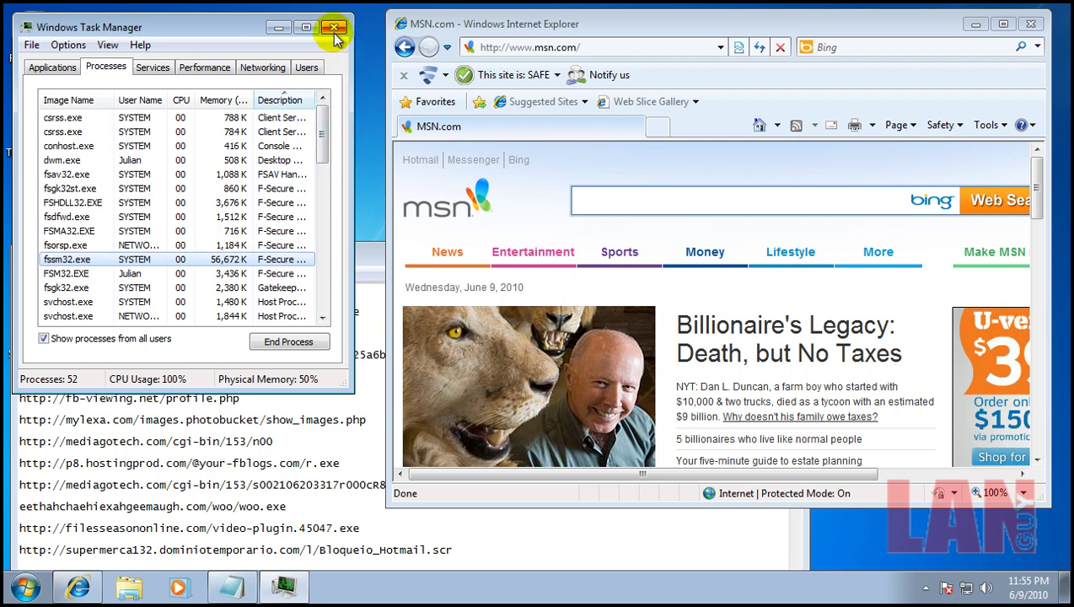
left_click(334, 28)
left_click(314, 290)
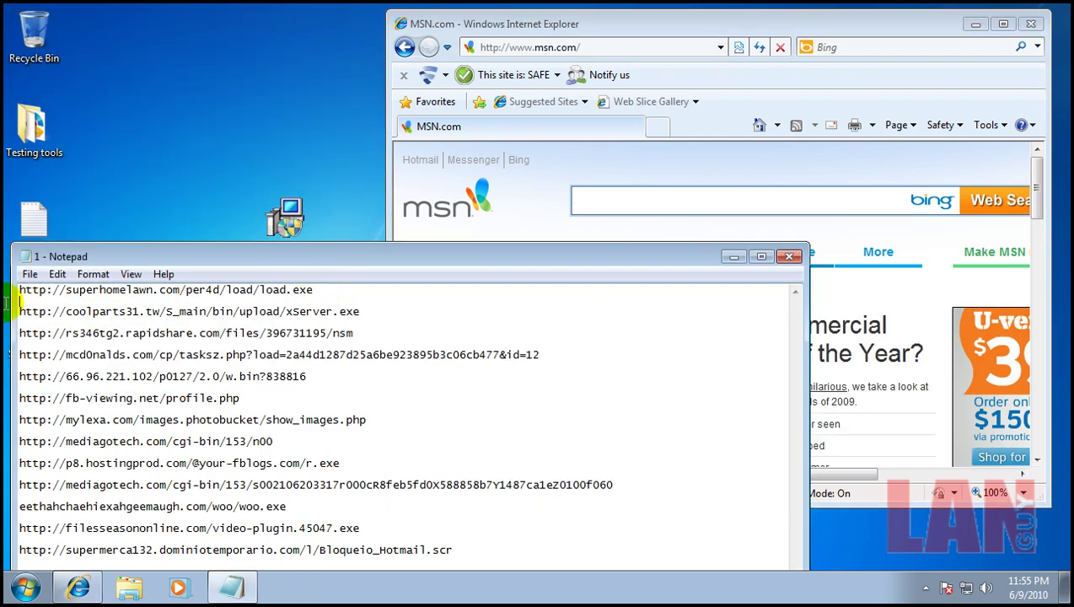
left_click_drag(7, 302, 7, 289)
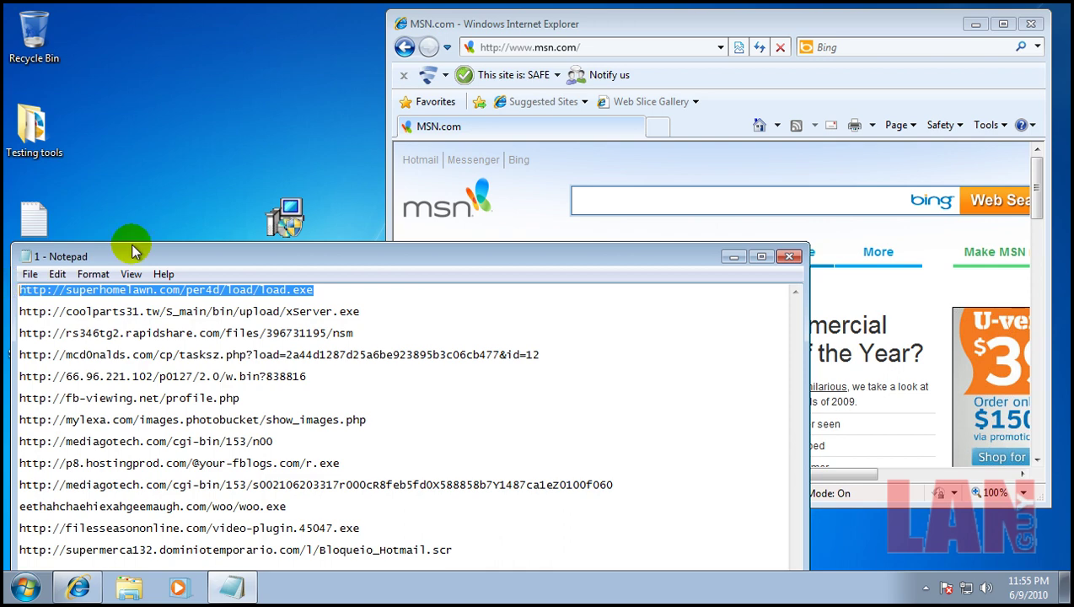
left_click(622, 48)
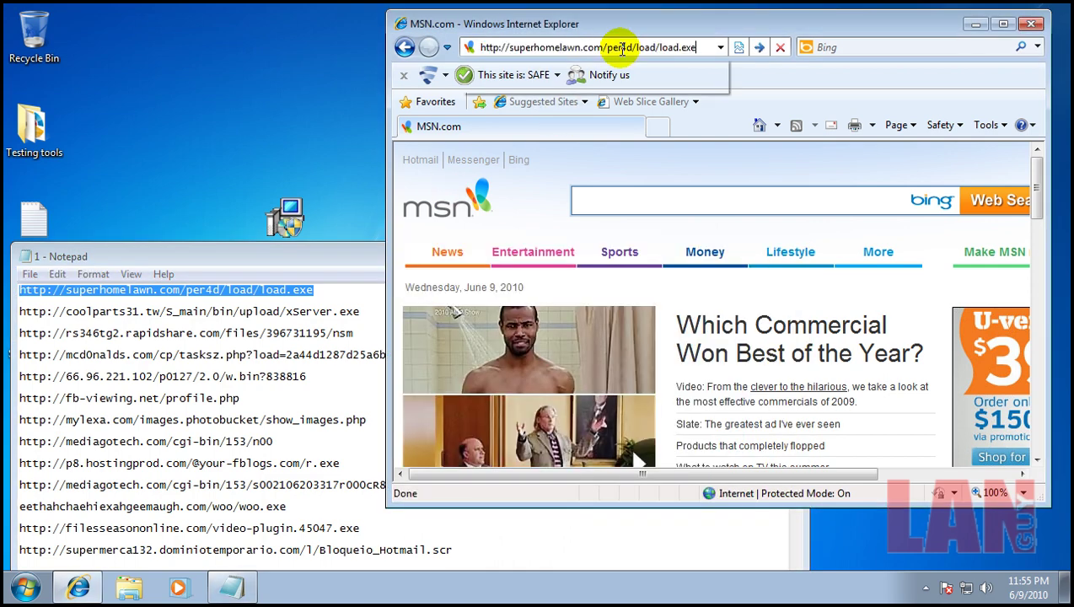
key("Return")
- Start the procexp application from the Process explorer folder inside Testing tools
left_click(128, 224)
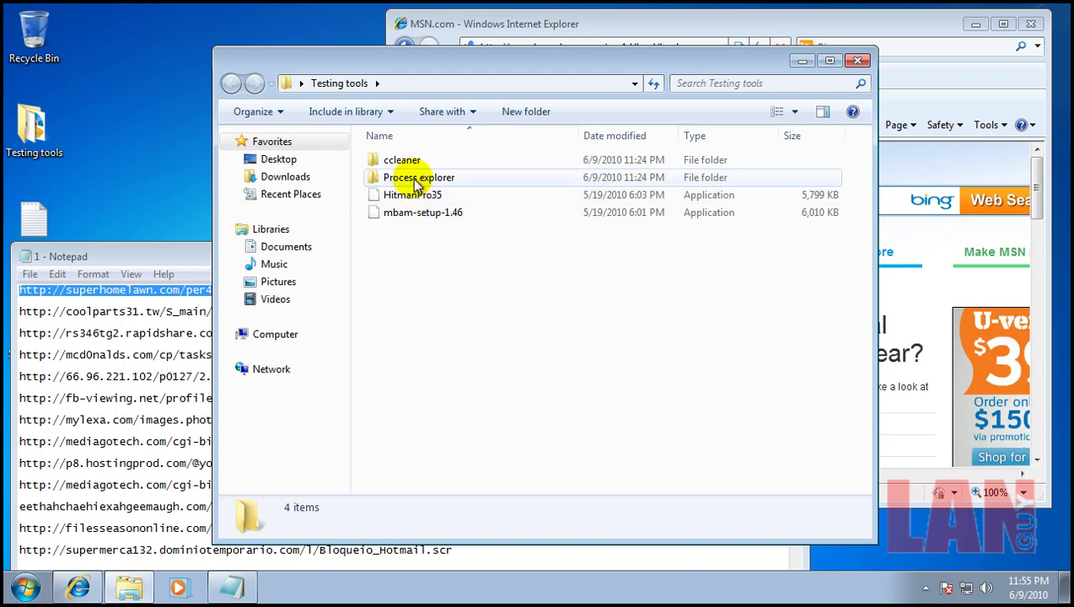
double_click(415, 182)
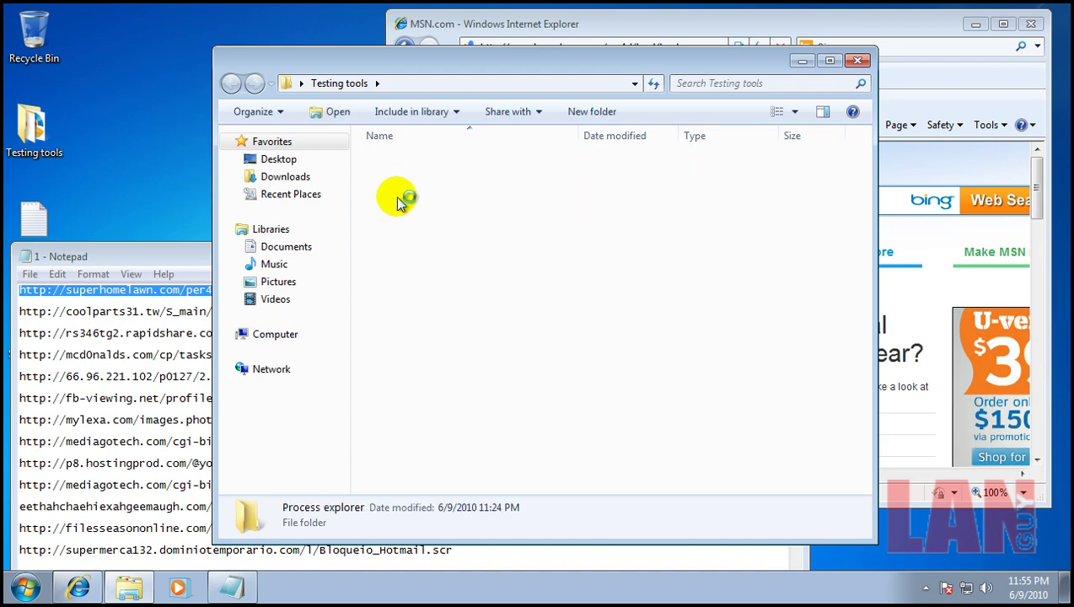
double_click(399, 184)
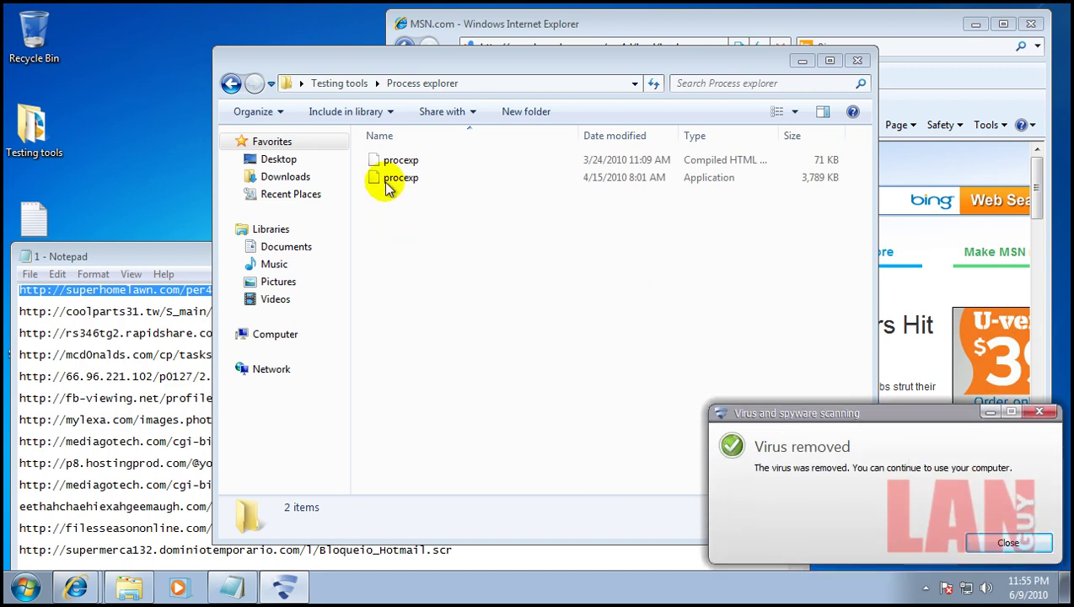
left_click(401, 185)
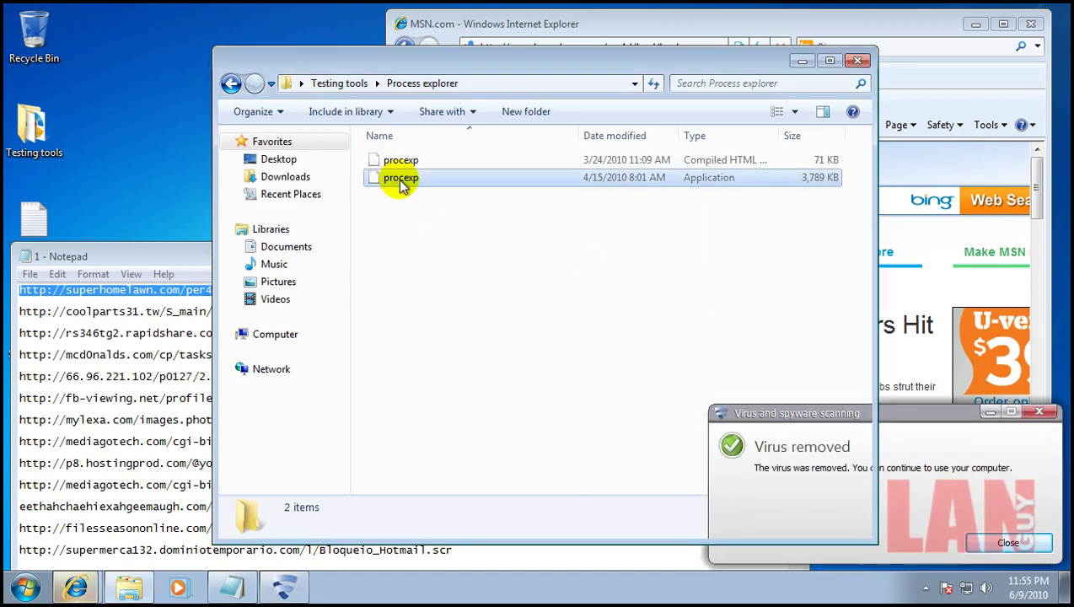
double_click(402, 186)
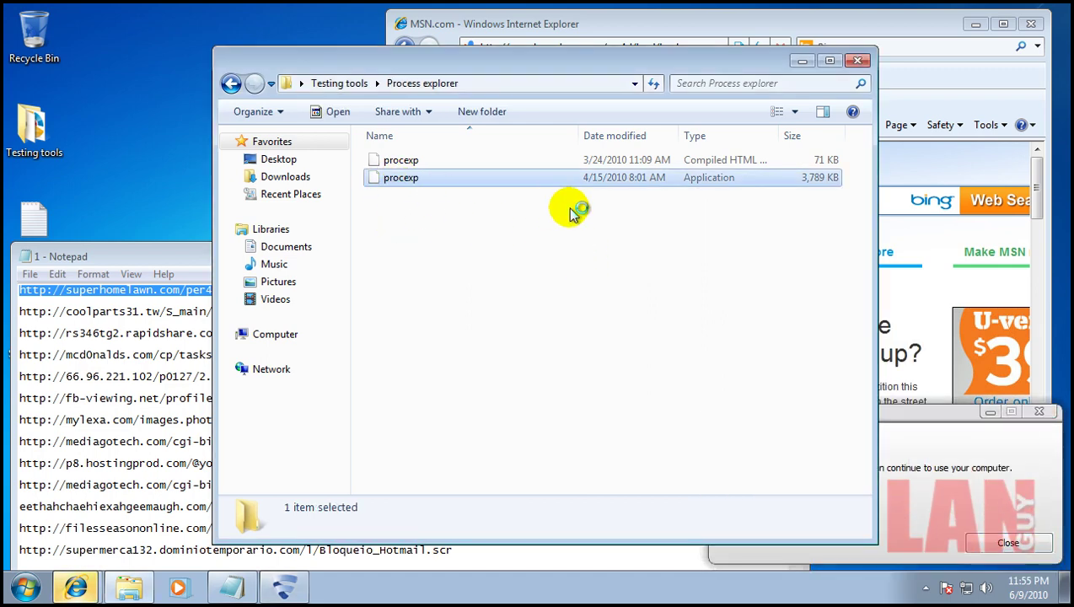
- Accept the Process Explorer license agreement and run load.exe from superhomelawn.com, disregarding the unsafe download warning
left_click(1008, 543)
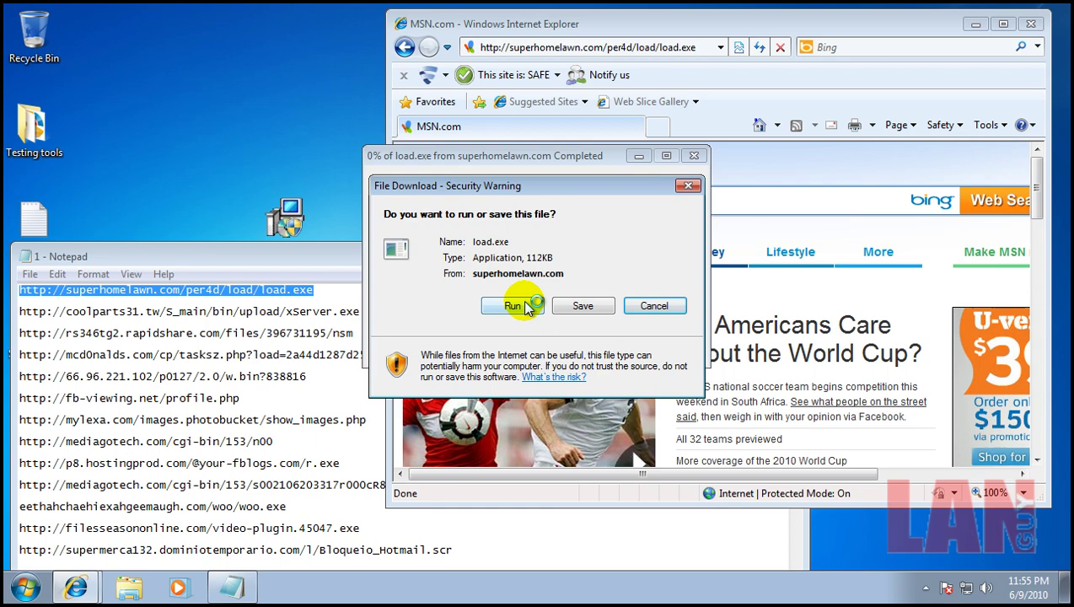
left_click(526, 304)
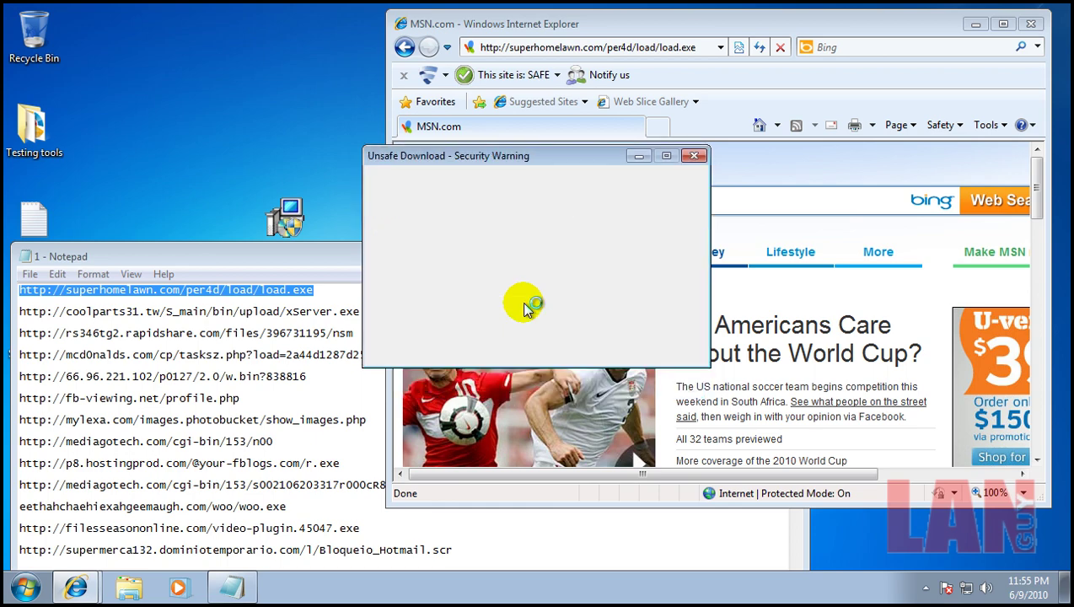
left_click(577, 291)
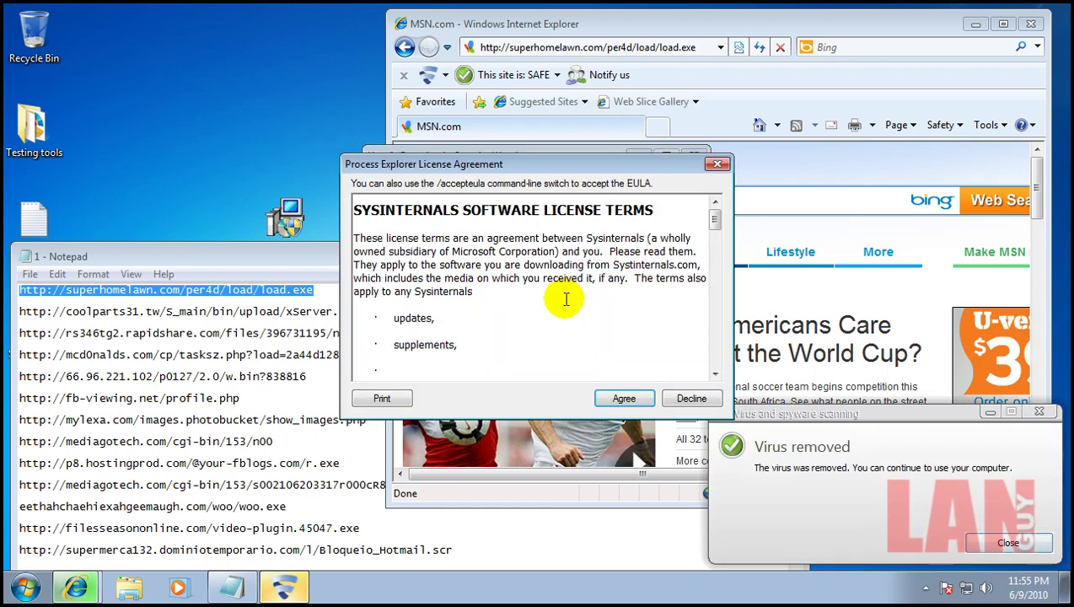
left_click(613, 396)
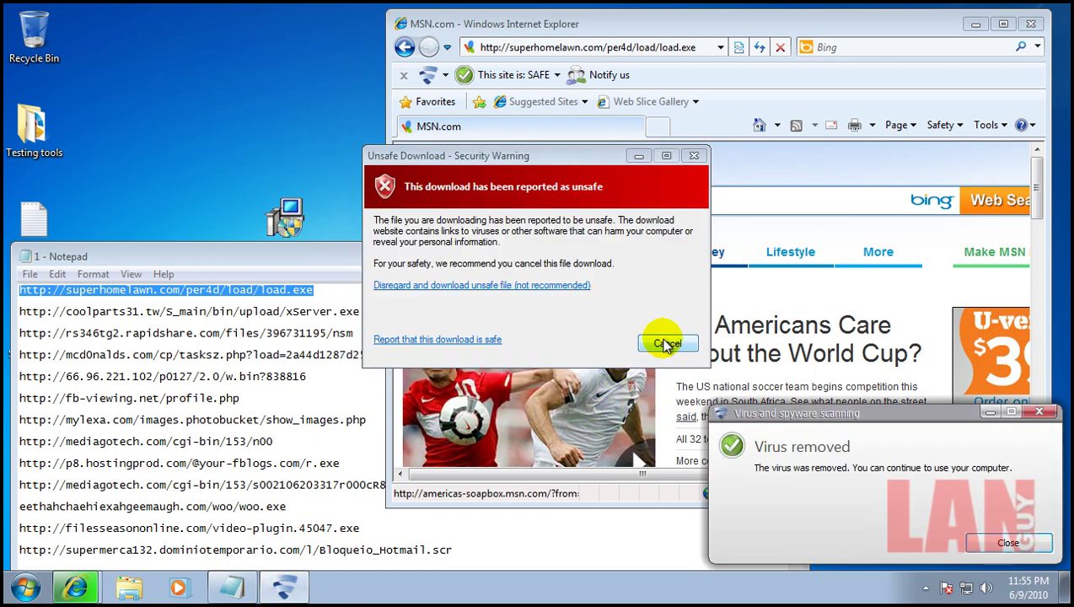
left_click(568, 285)
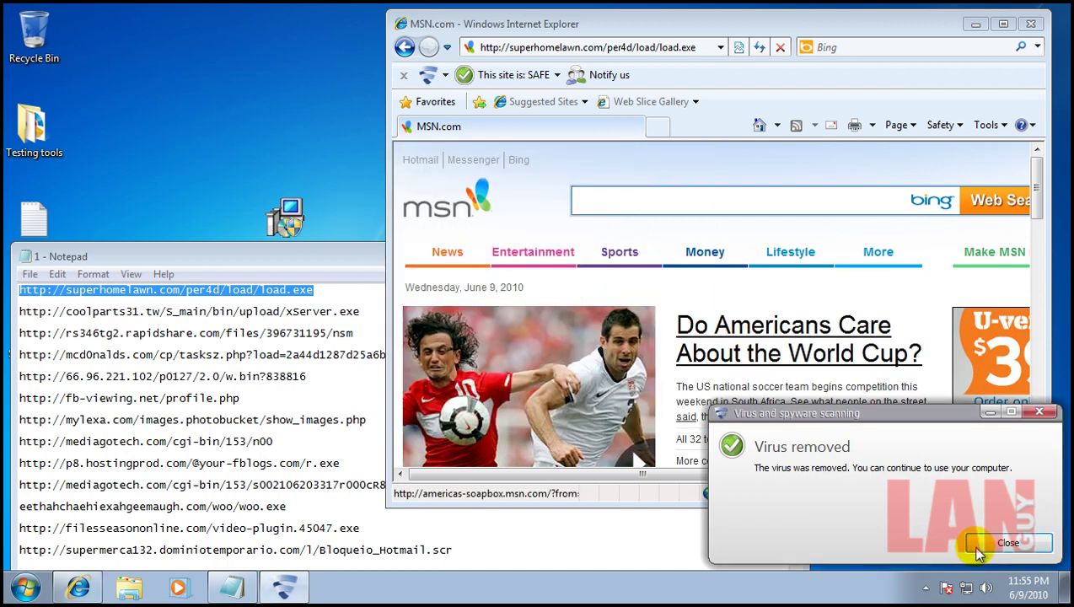
- Dismiss the virus notice and arrange Process Explorer and Internet Explorer side by side, with the browser on the right half
left_click(1000, 543)
left_click_drag(724, 25, 1067, 76)
left_click_drag(459, 63, 4, 72)
left_click(231, 588)
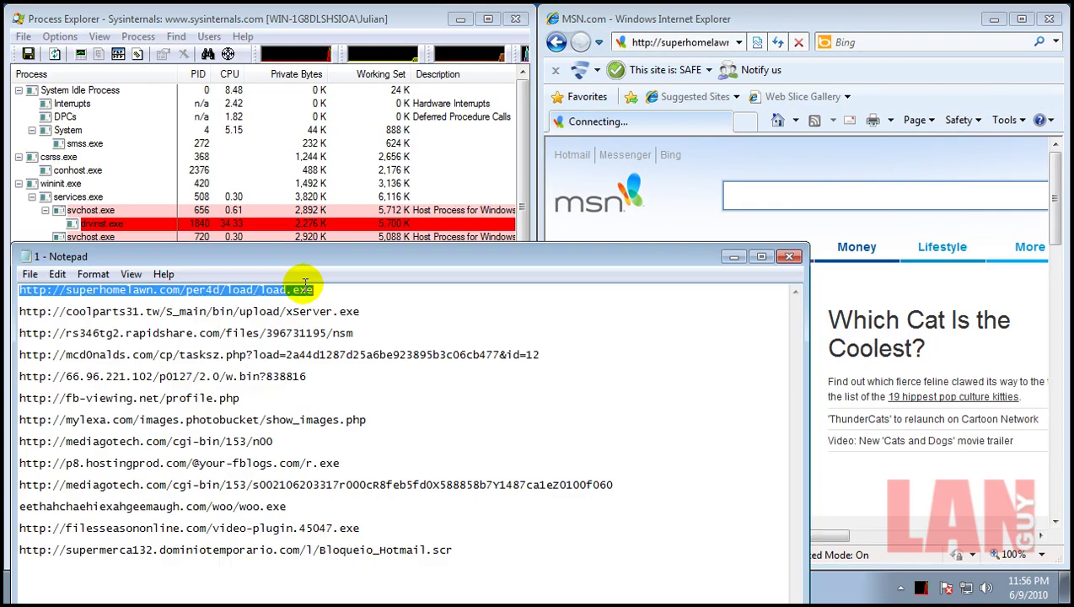
left_click_drag(360, 311, 15, 309)
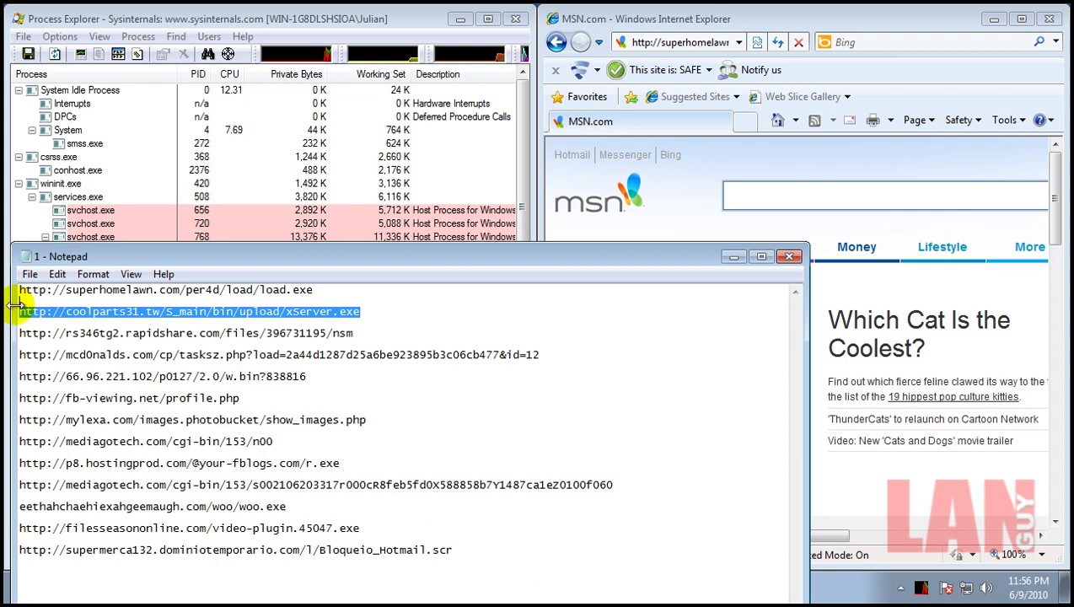
left_click(383, 11)
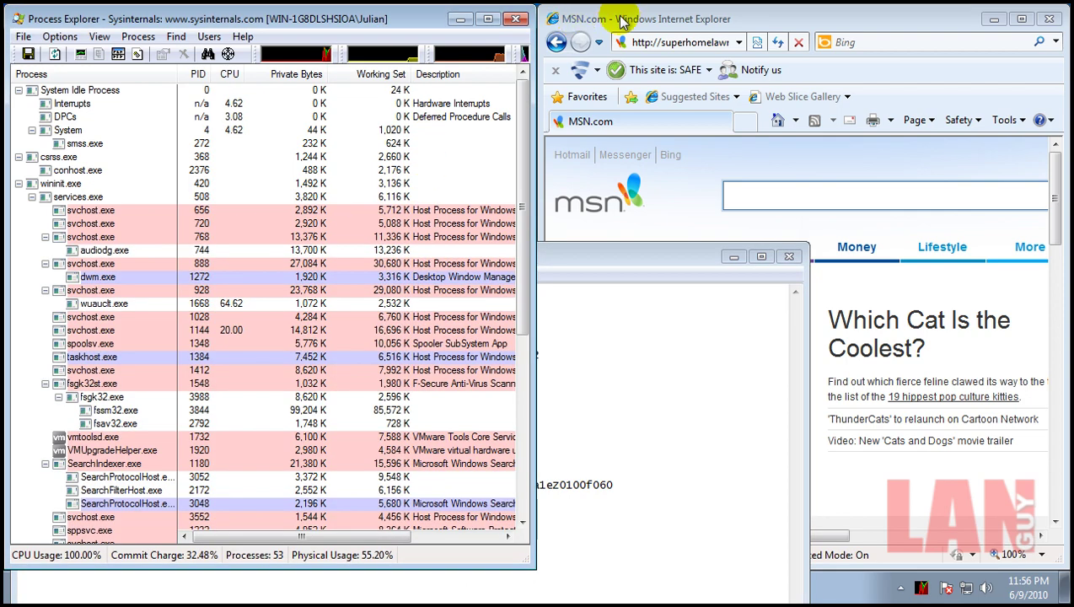
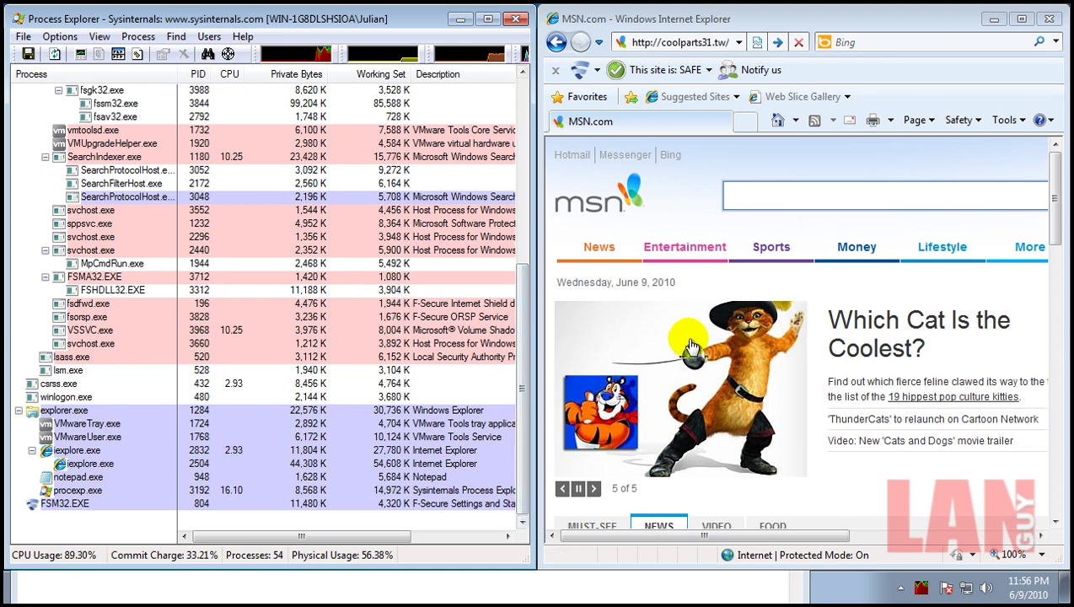
key("Return")
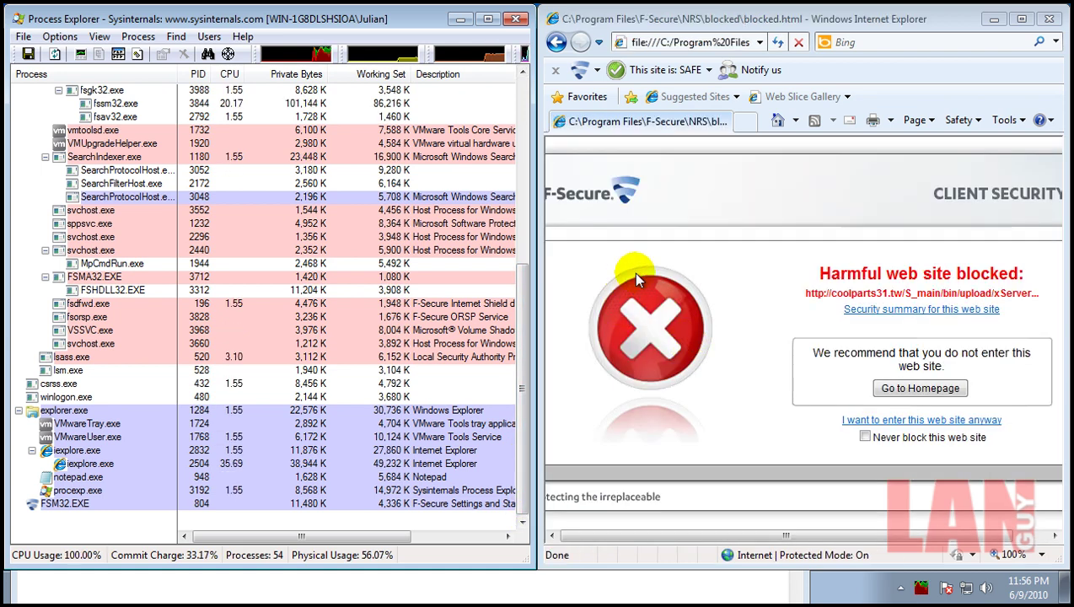
left_click(801, 593)
left_click_drag(390, 341, 5, 329)
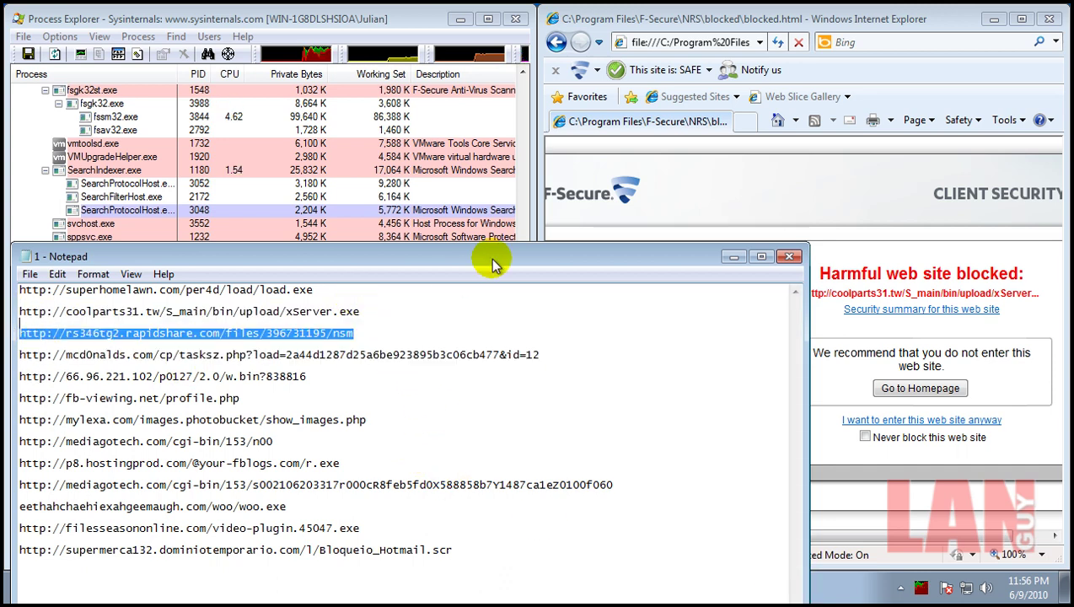
left_click(377, 10)
left_click(671, 42)
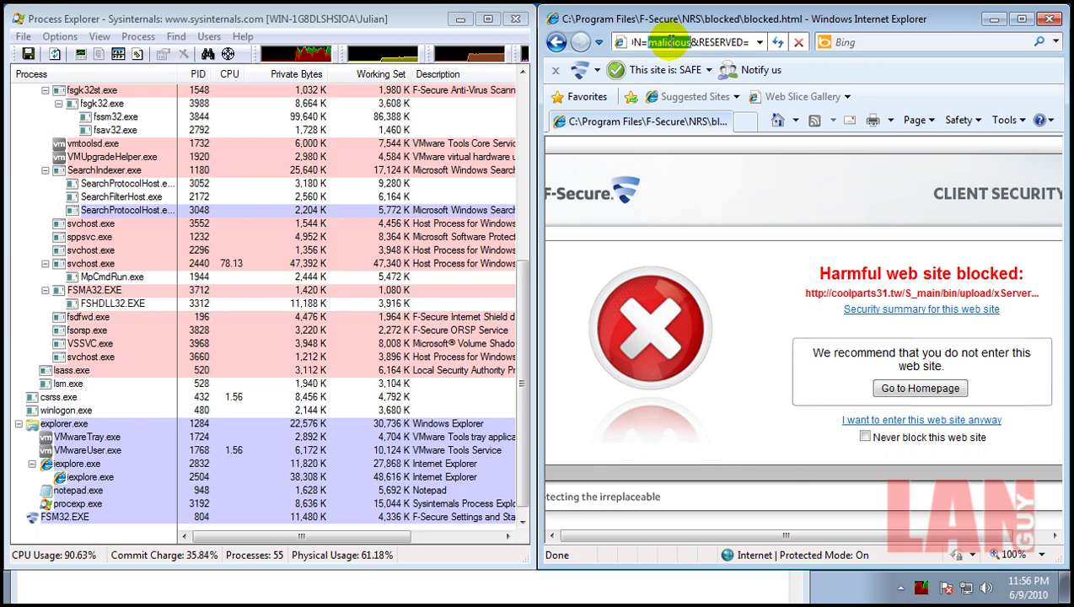
key("Return")
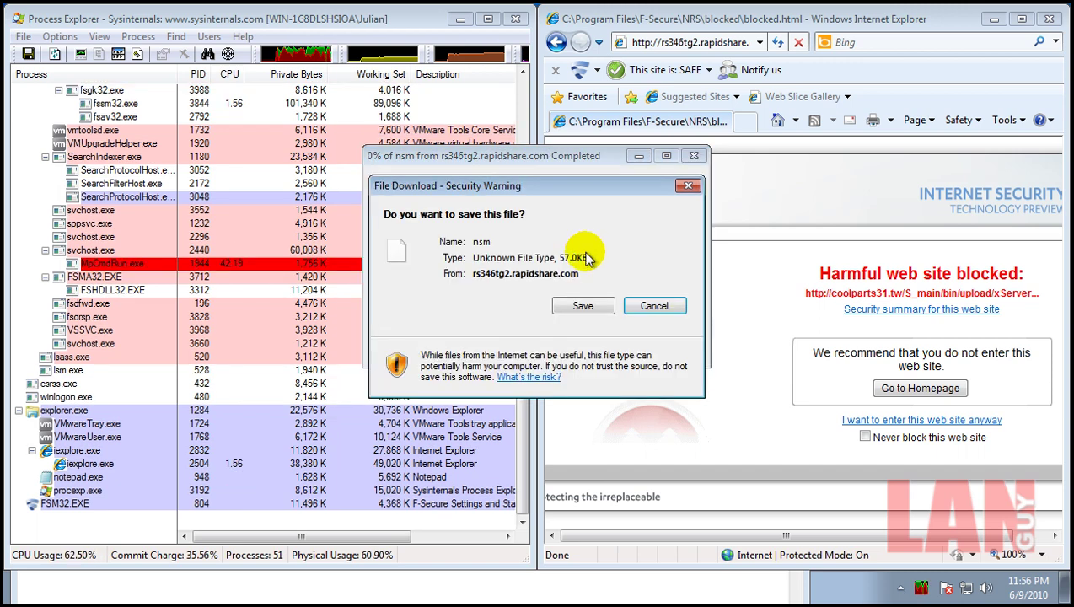
- Save the nsm file to the Downloads folder, granting administrator permission for the copy and dismissing the virus notices
left_click(583, 306)
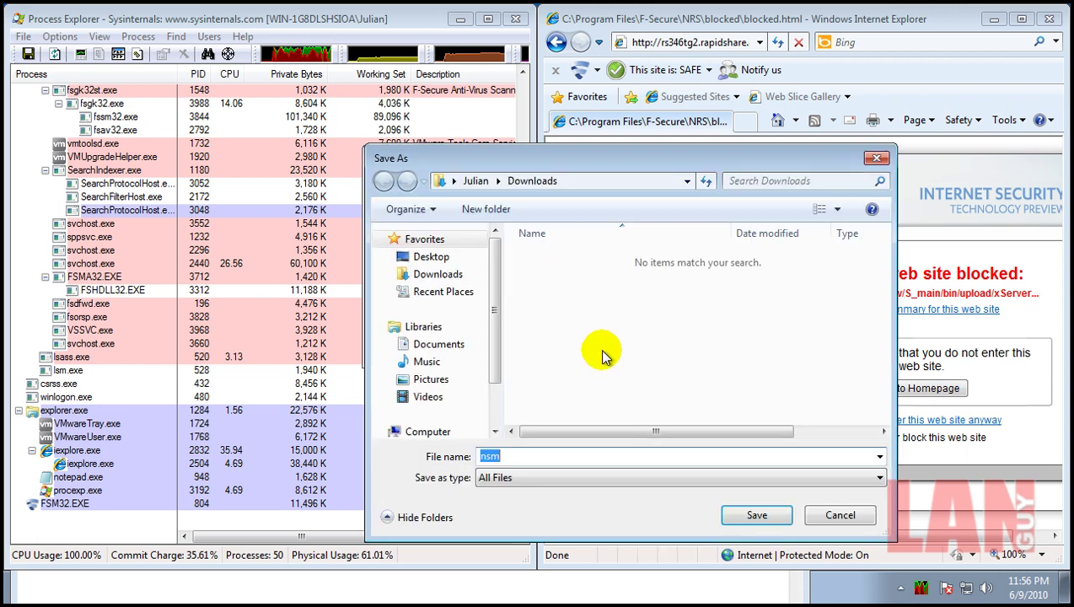
left_click(746, 512)
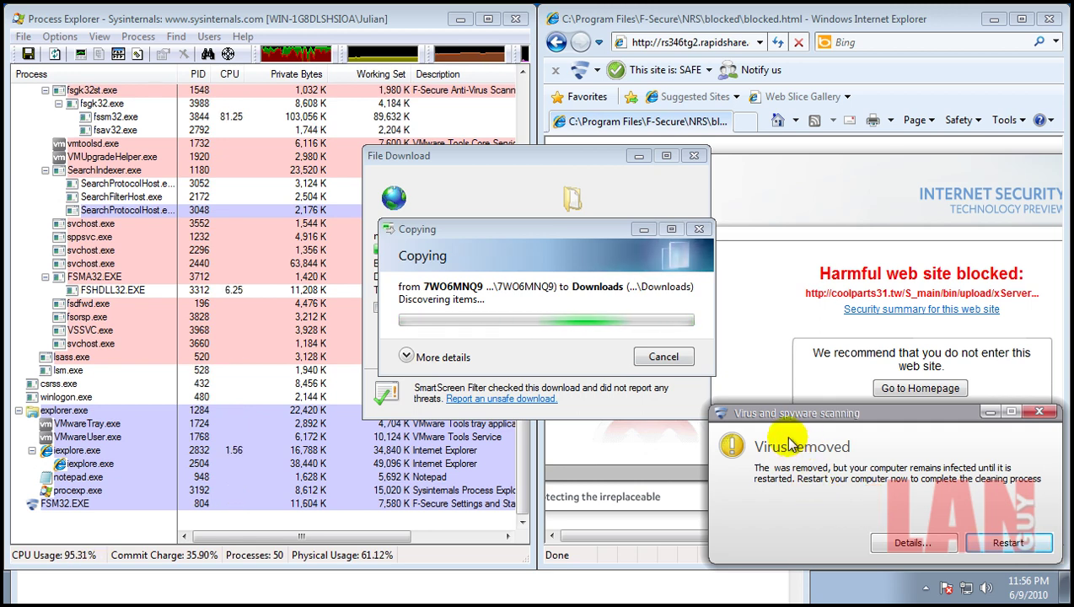
left_click(1044, 412)
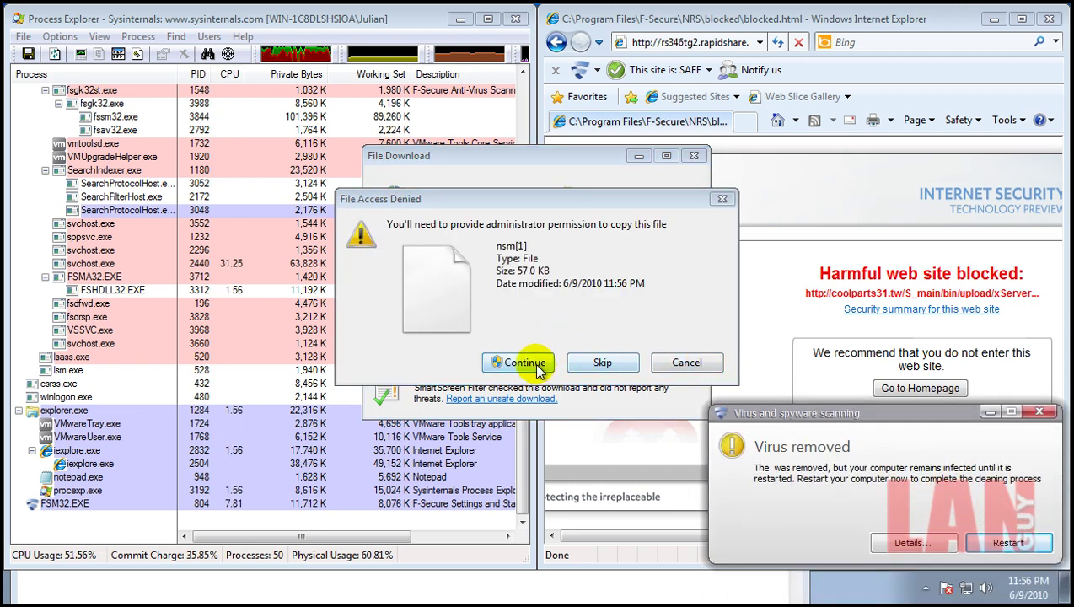
left_click(528, 363)
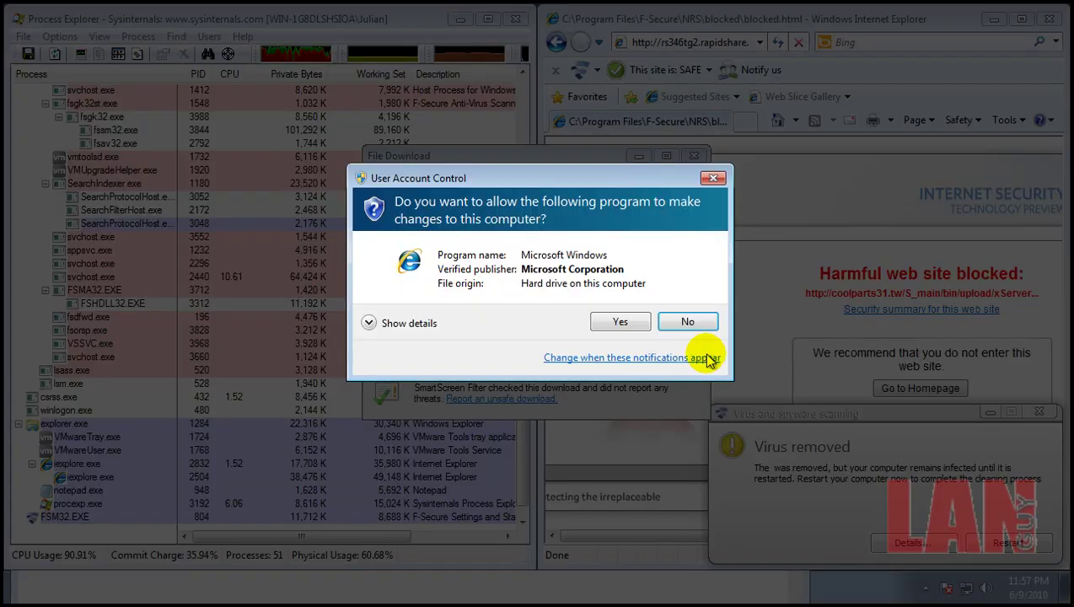
left_click(618, 321)
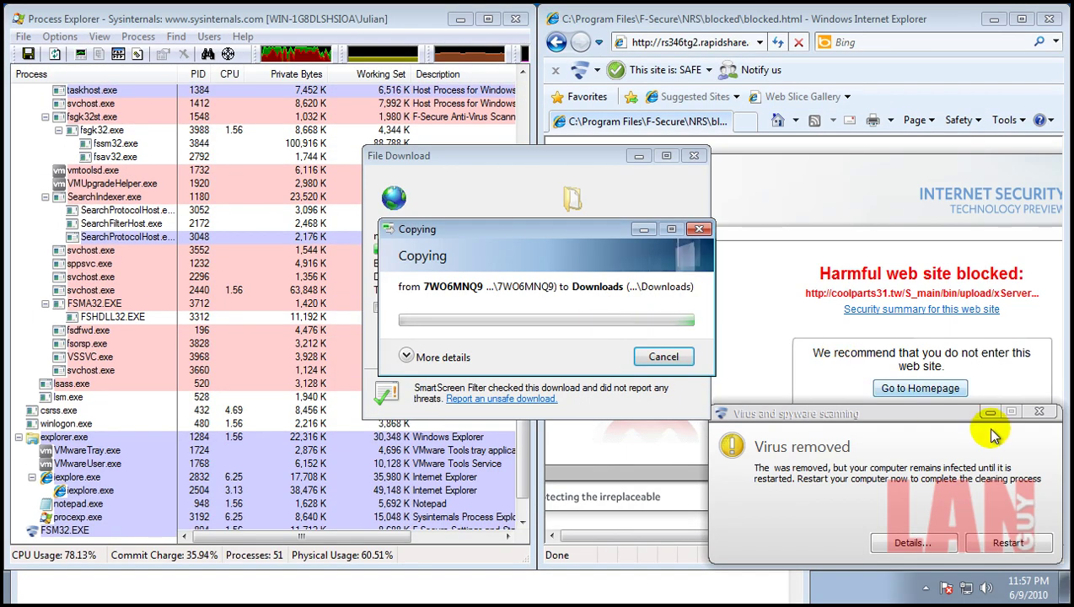
left_click(1039, 410)
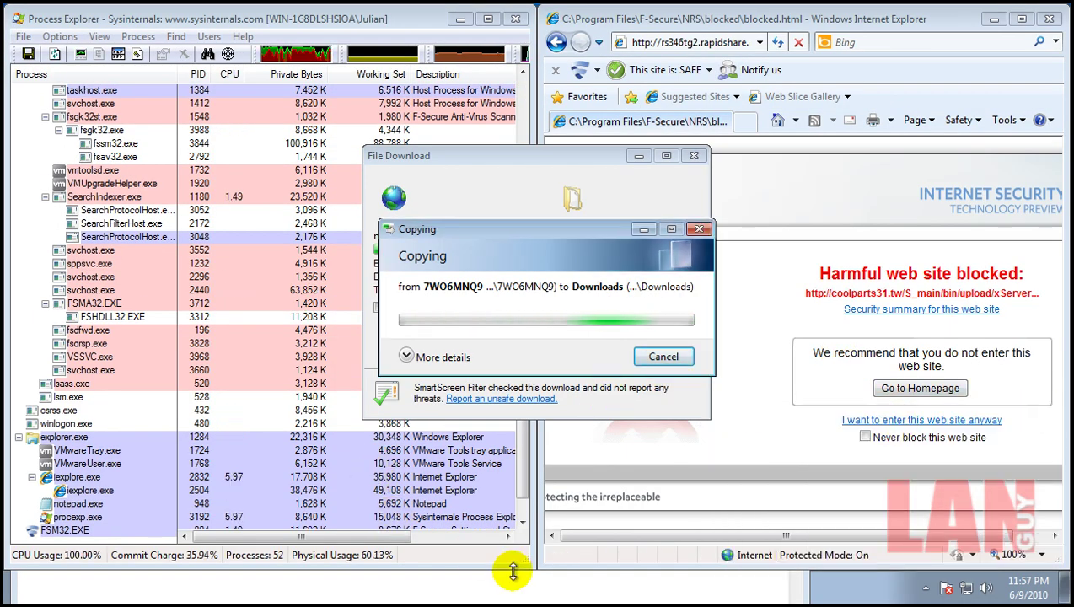
left_click(516, 582)
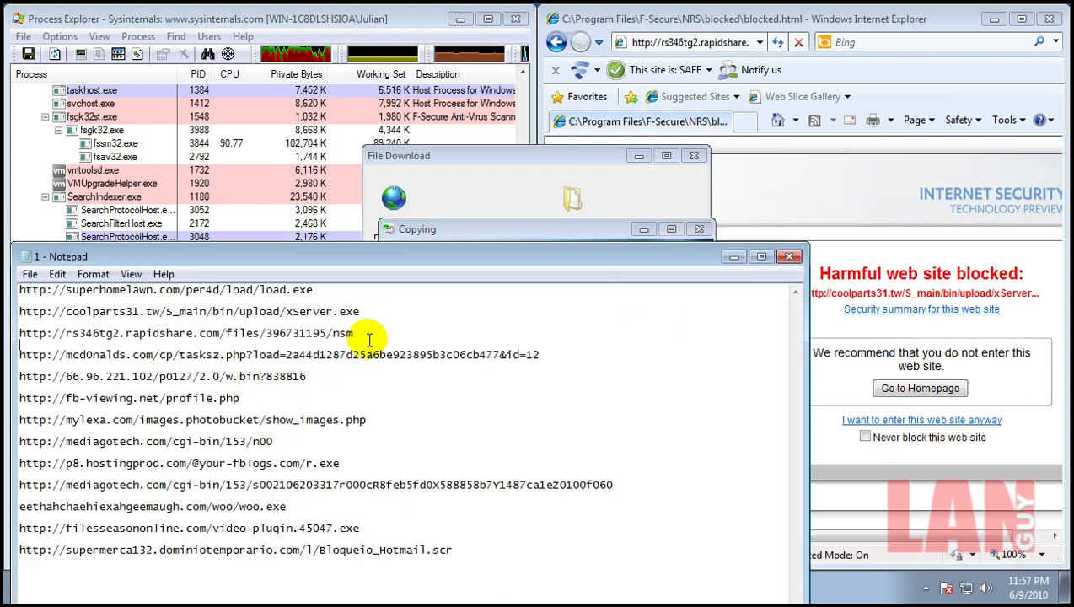
left_click_drag(539, 355, 27, 354)
left_click(422, 24)
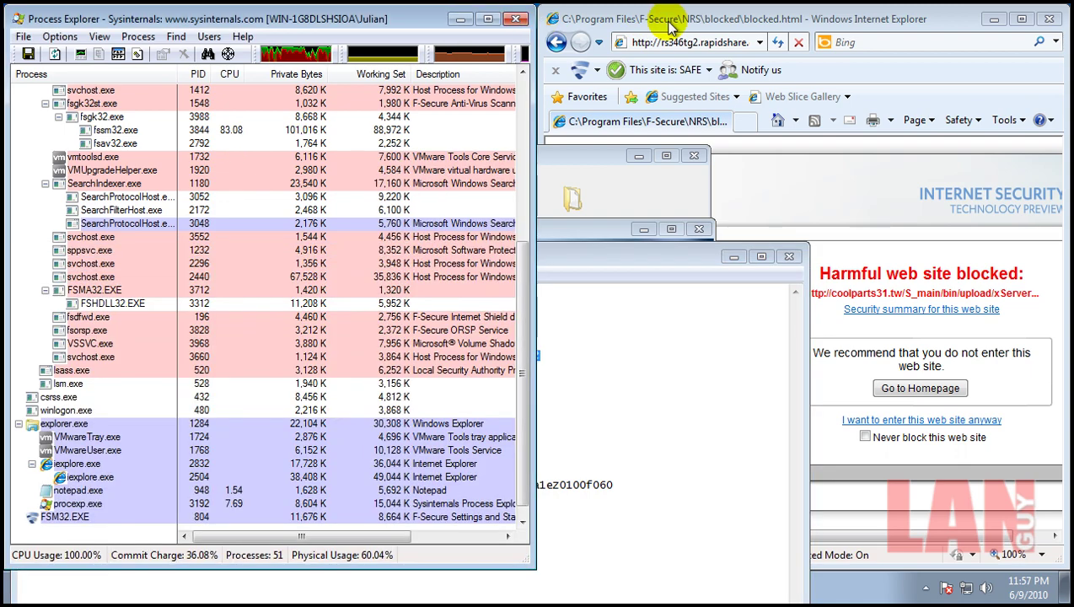
left_click(665, 20)
left_click(672, 40)
type("http://mcd0nalds.com/cp/tasksz.php?load=2a44d1287d25a6be923895b3c06cb477&id=12")
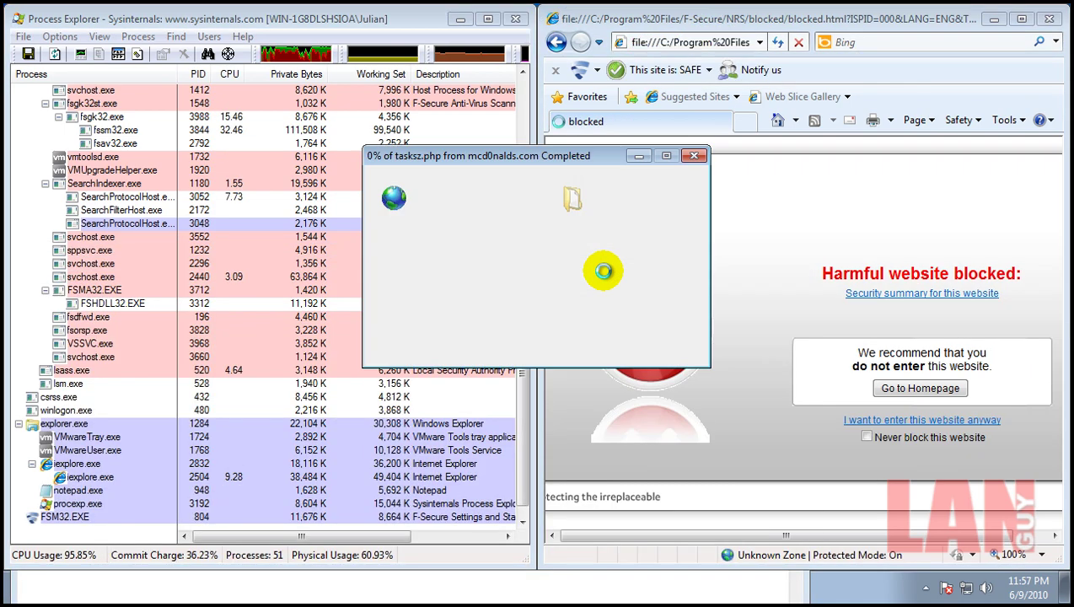
- Run the file offered by mcd0nalds.com, disregarding the unsafe download warning, and dismiss the virus notice
left_click(582, 305)
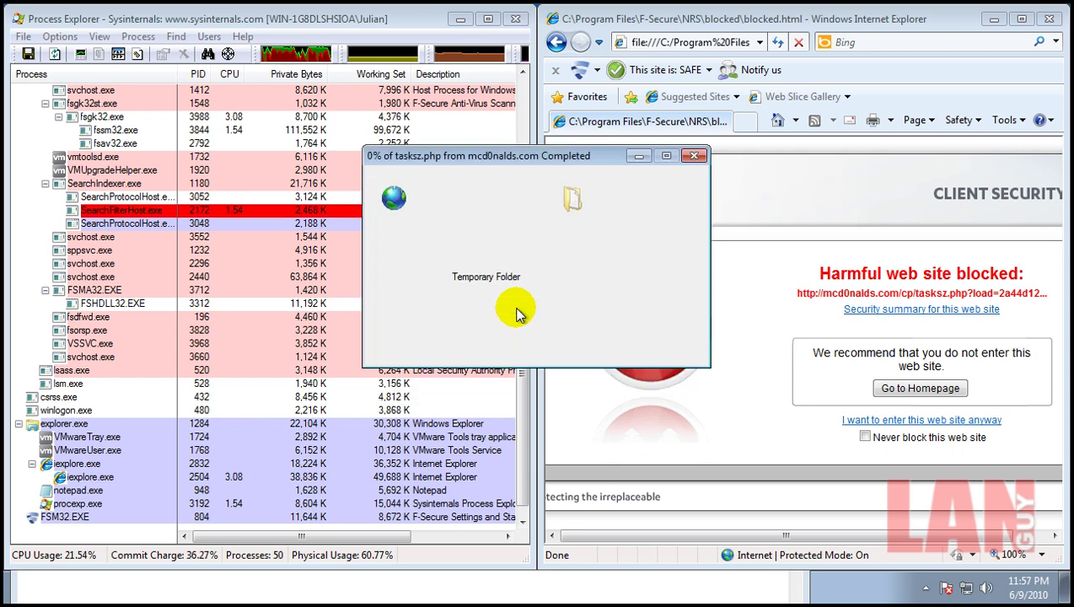
left_click(576, 287)
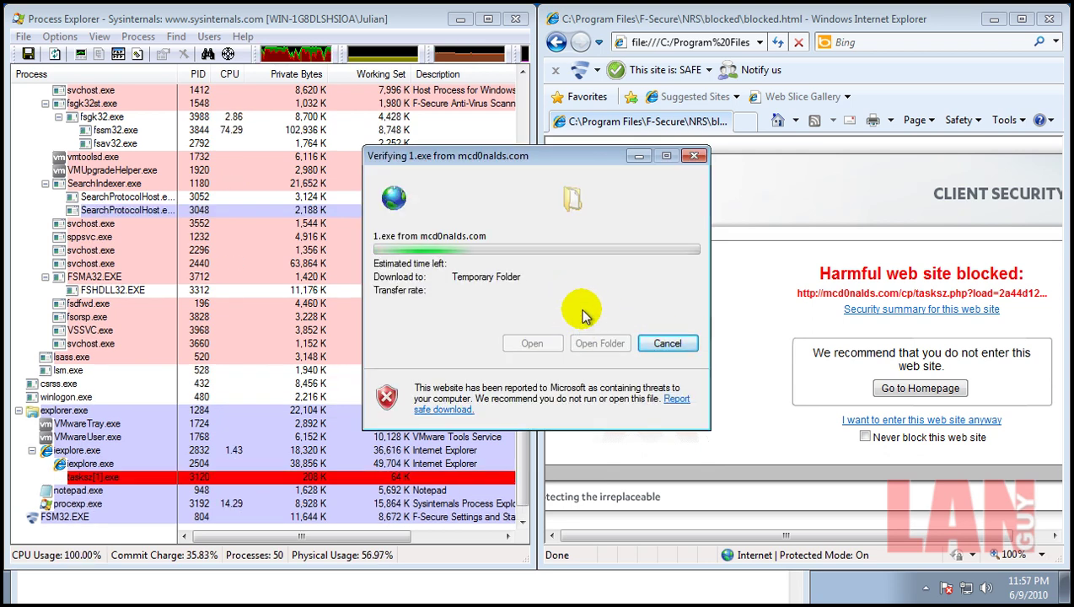
left_click(588, 304)
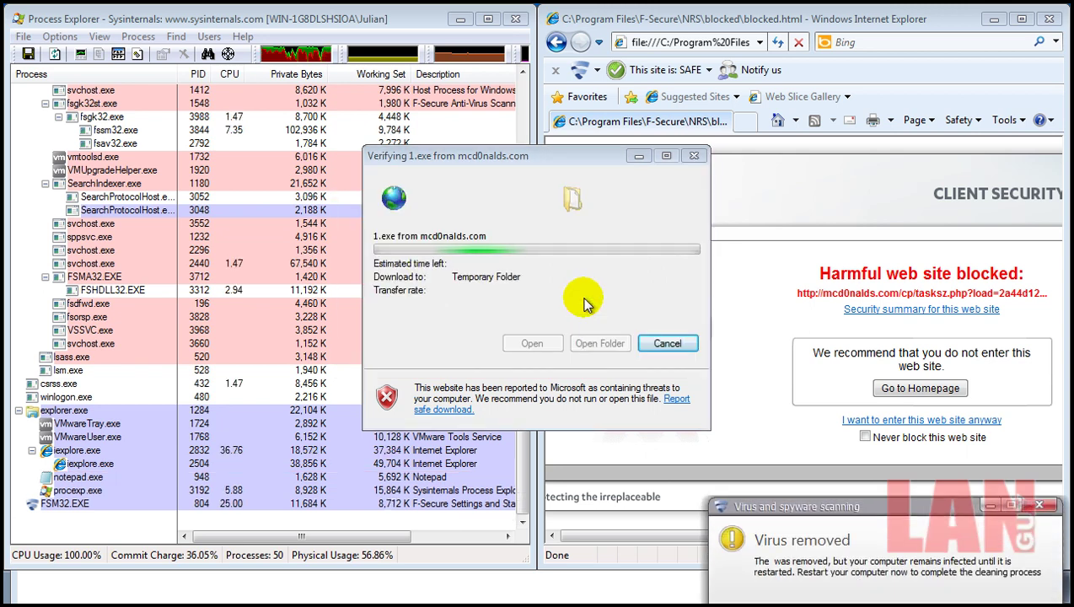
left_click(1042, 413)
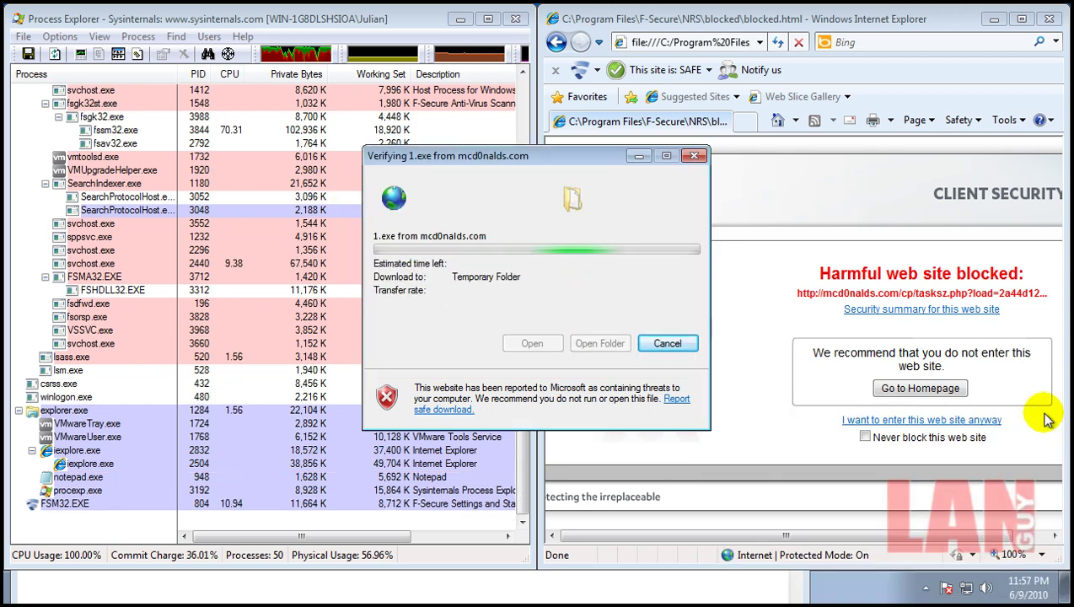
left_click(630, 585)
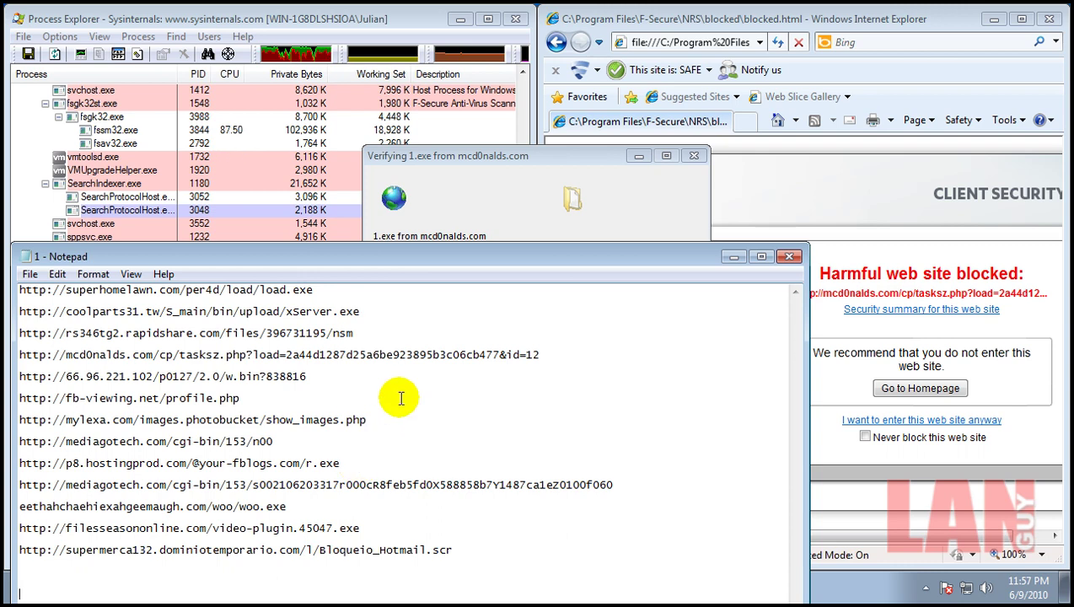
left_click_drag(307, 376, 7, 381)
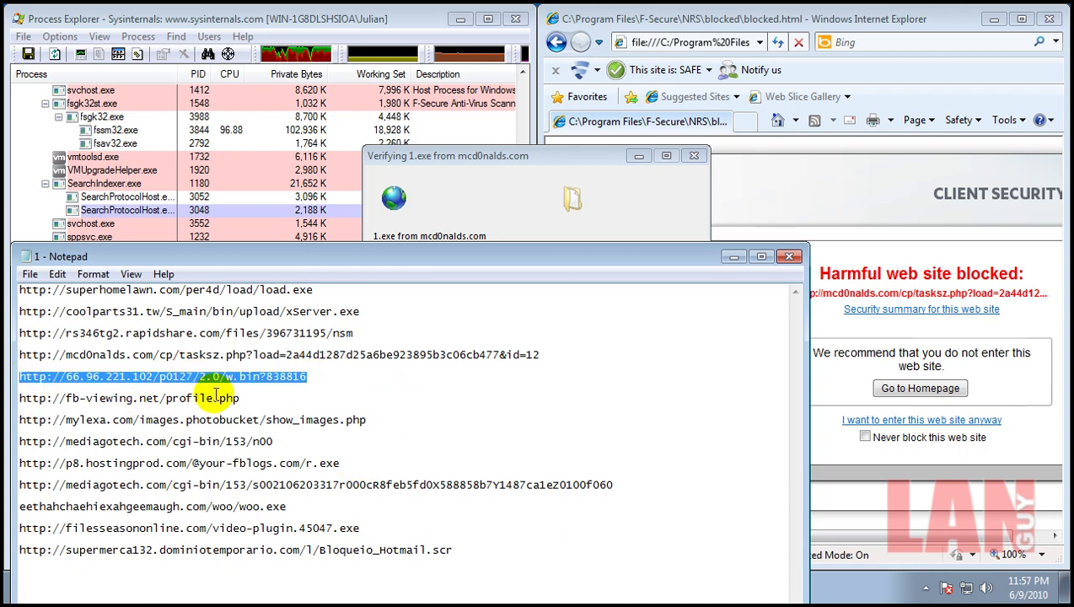
left_click(425, 10)
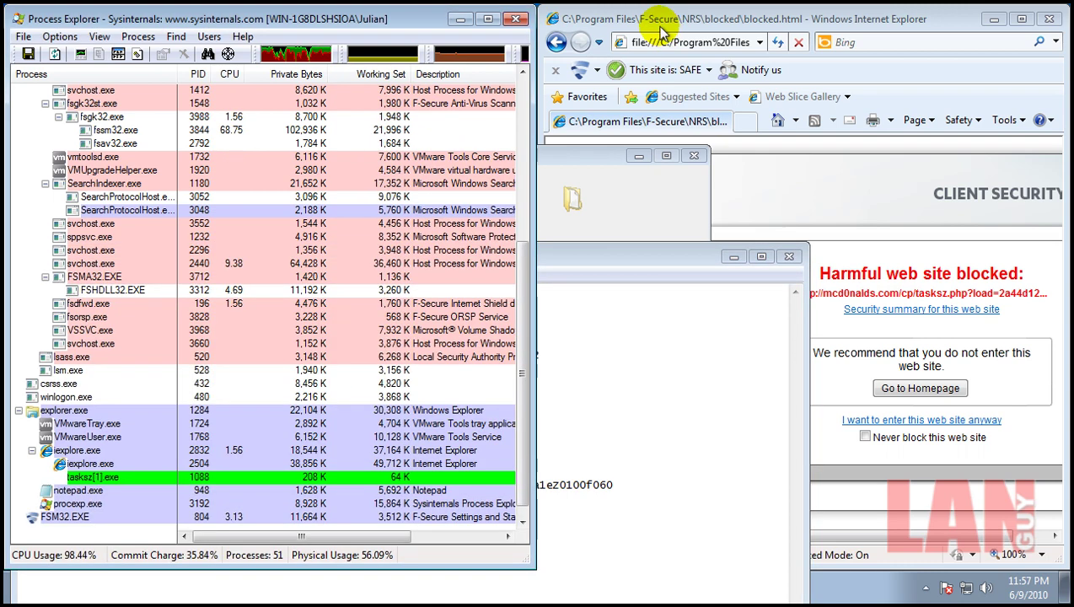
left_click(669, 42)
key("ctrl+v")
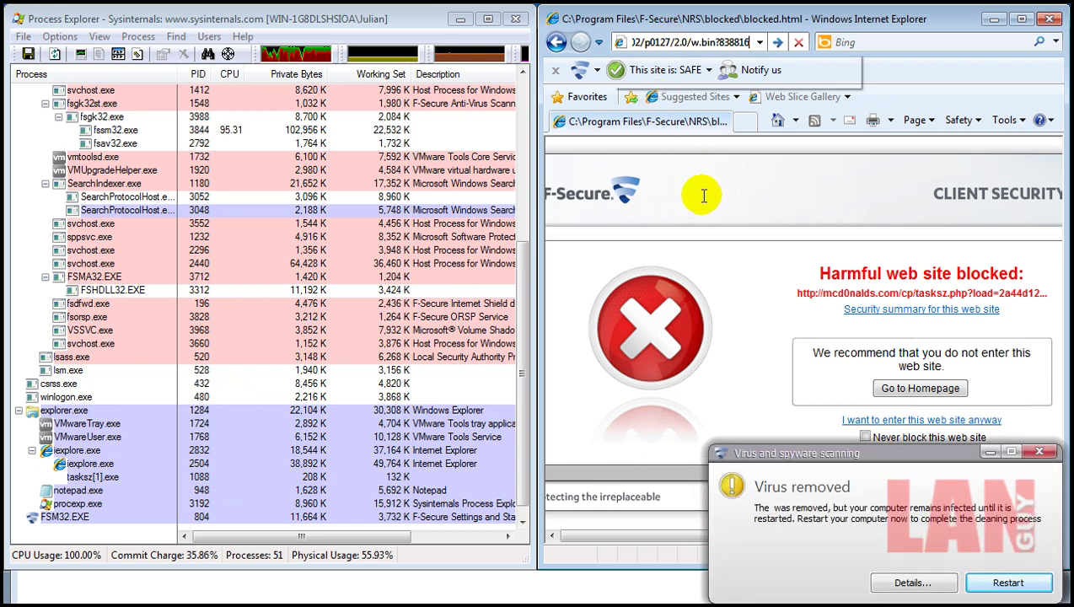
key("Return")
left_click(1038, 414)
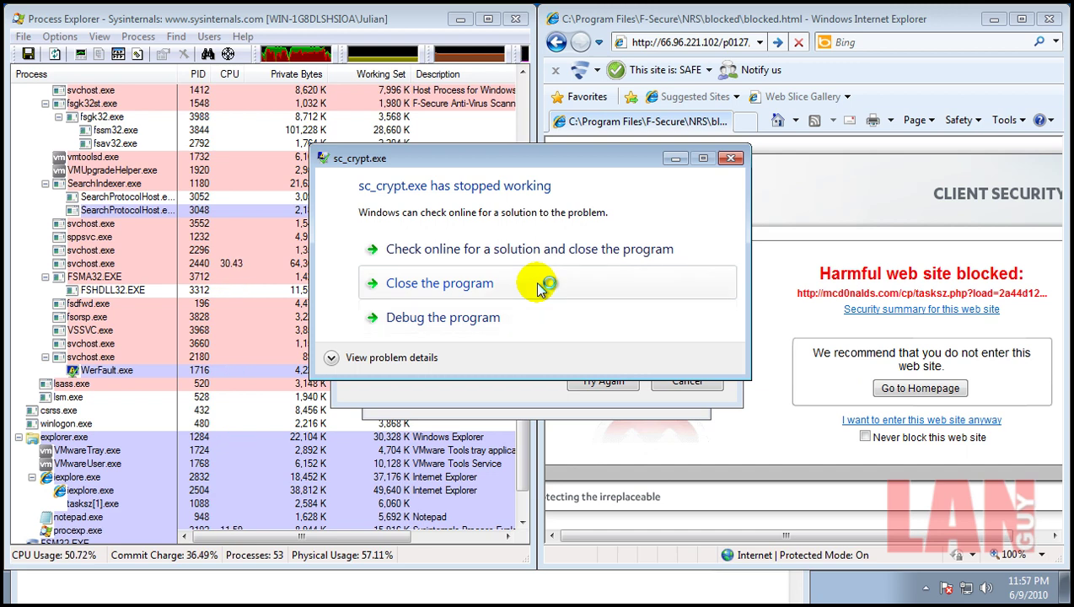
- Close the crashed sc_crypt.exe program and cancel the pending file copy to the Downloads folder
left_click(541, 285)
left_click(603, 381)
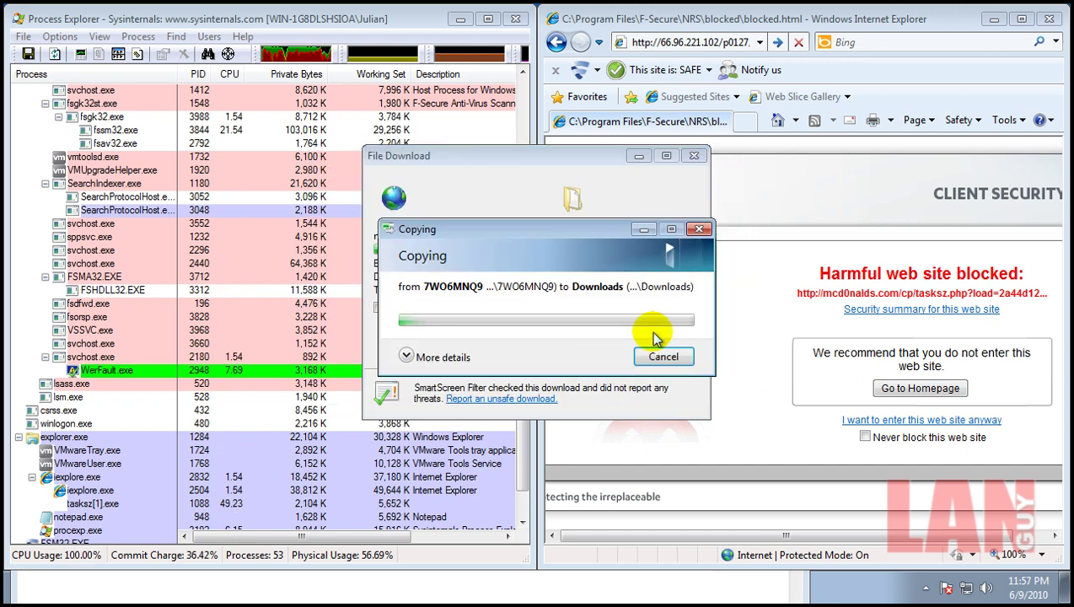
left_click(456, 286)
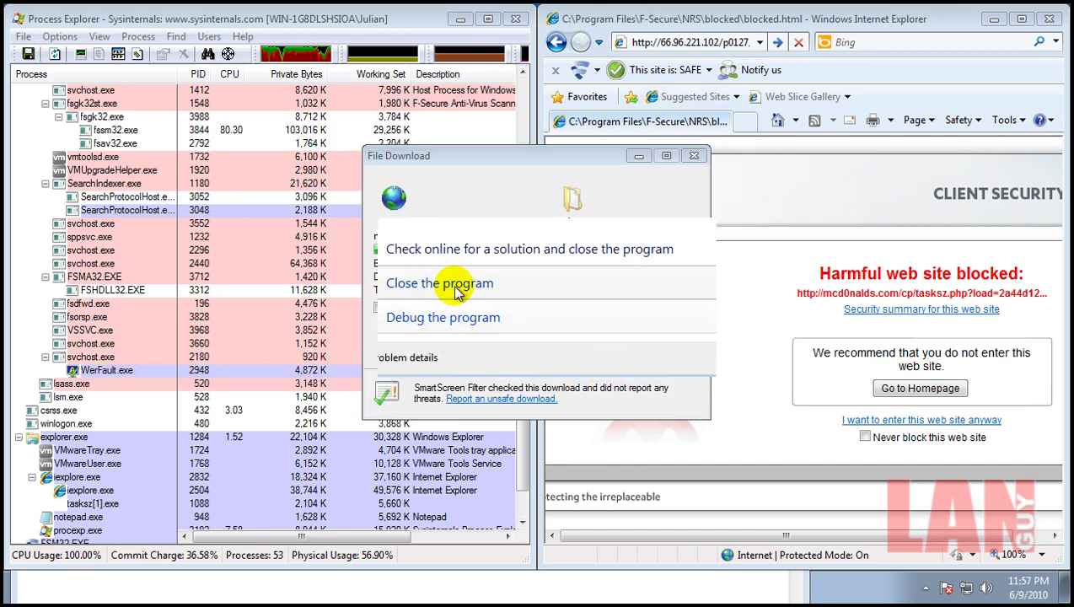
left_click(670, 357)
left_click(642, 153)
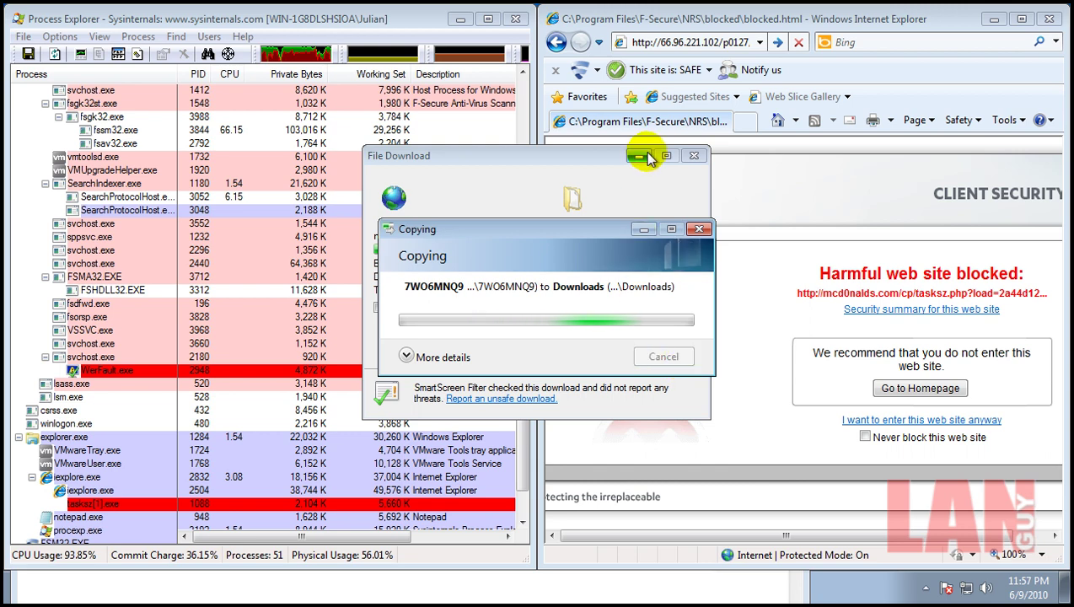
left_click(700, 230)
left_click(693, 156)
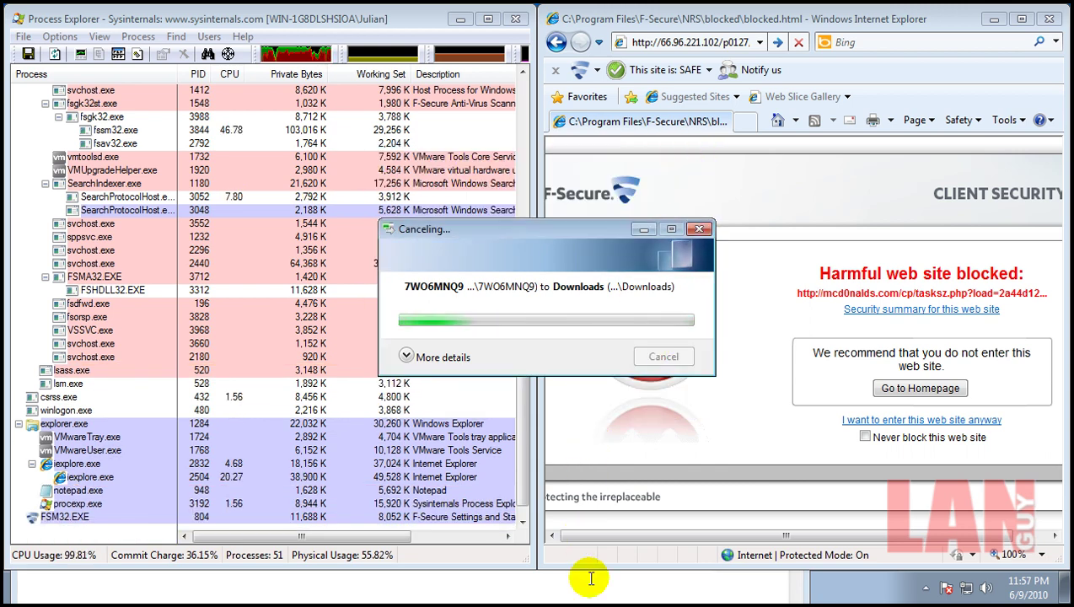
left_click(591, 579)
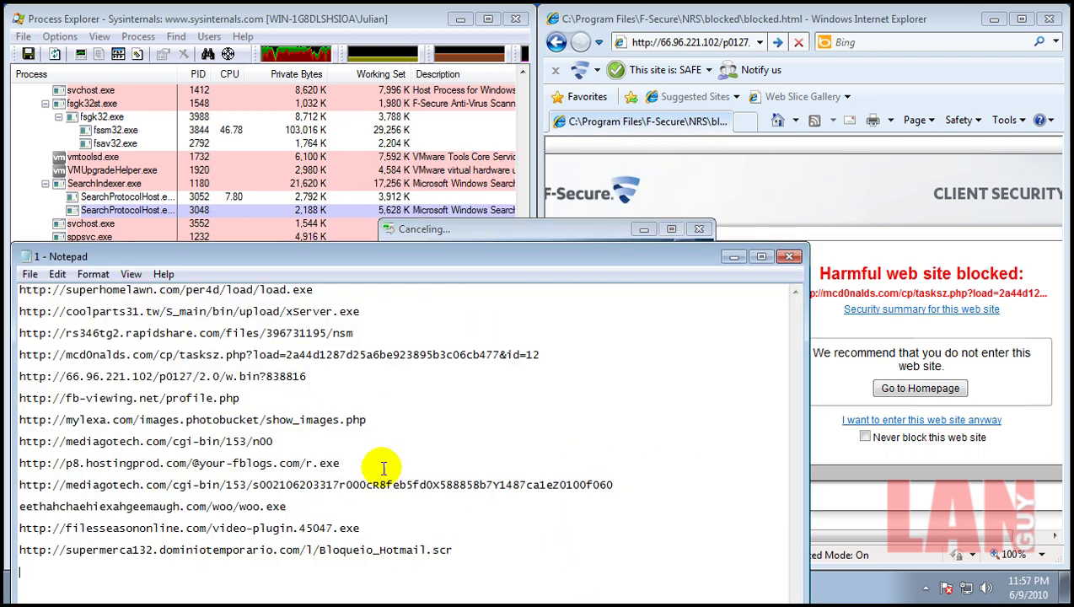
left_click(21, 396, "shift")
left_click(474, 12)
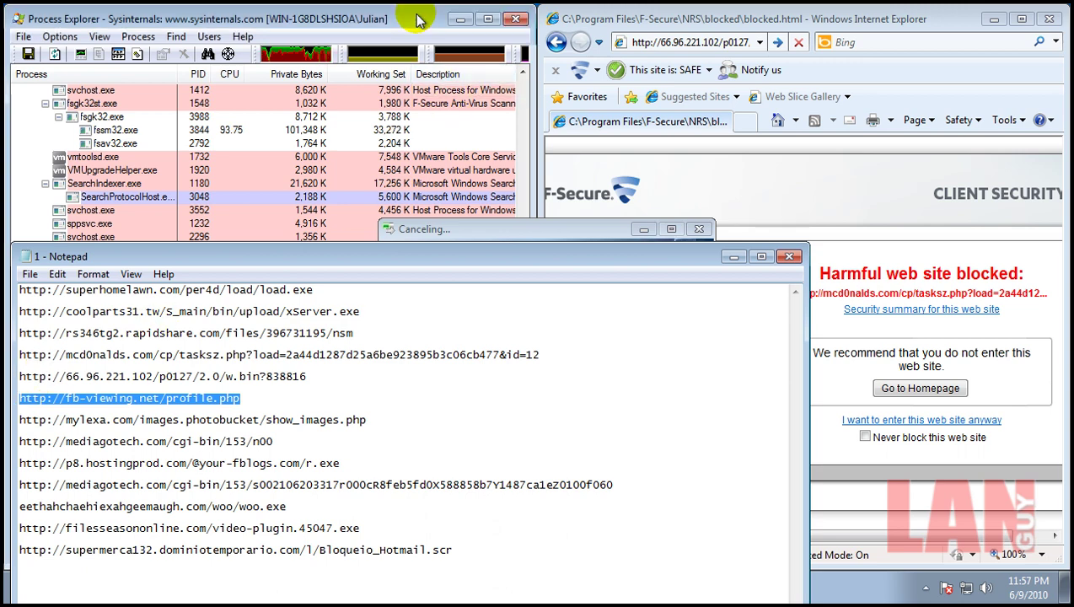
left_click(693, 42)
left_click(694, 43)
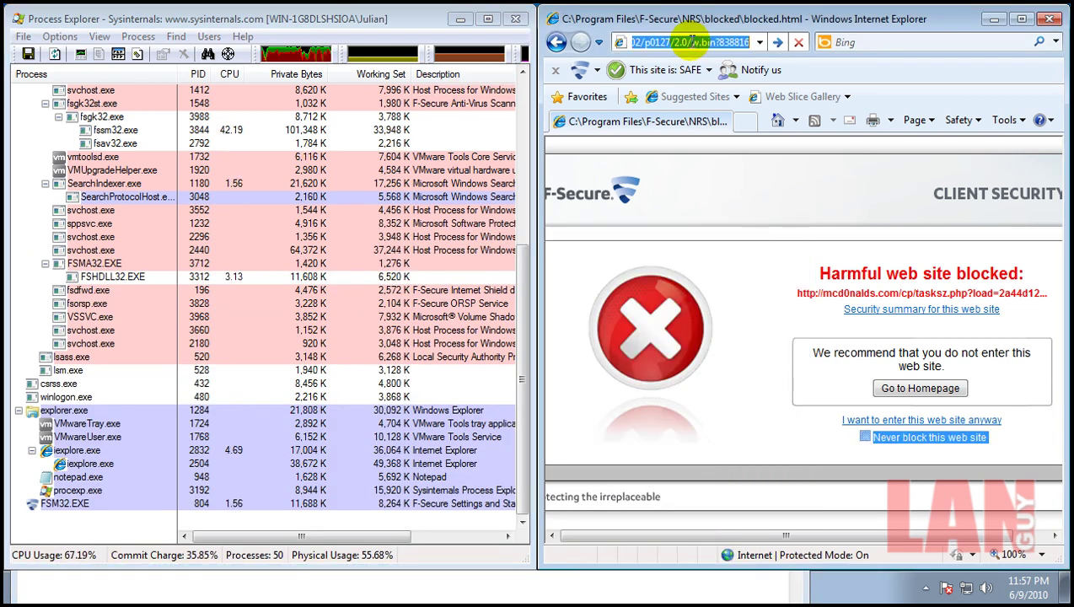
key("Return")
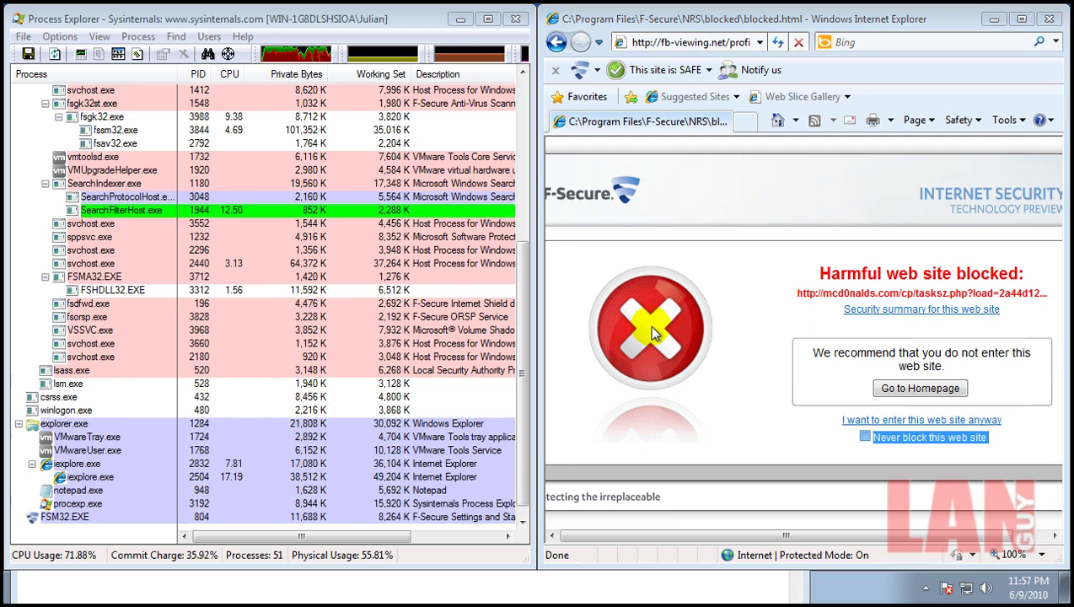
- Run the executable offered by fb-viewing.net, disregarding the unsafe download warning, and minimize Process Explorer
left_click(521, 311)
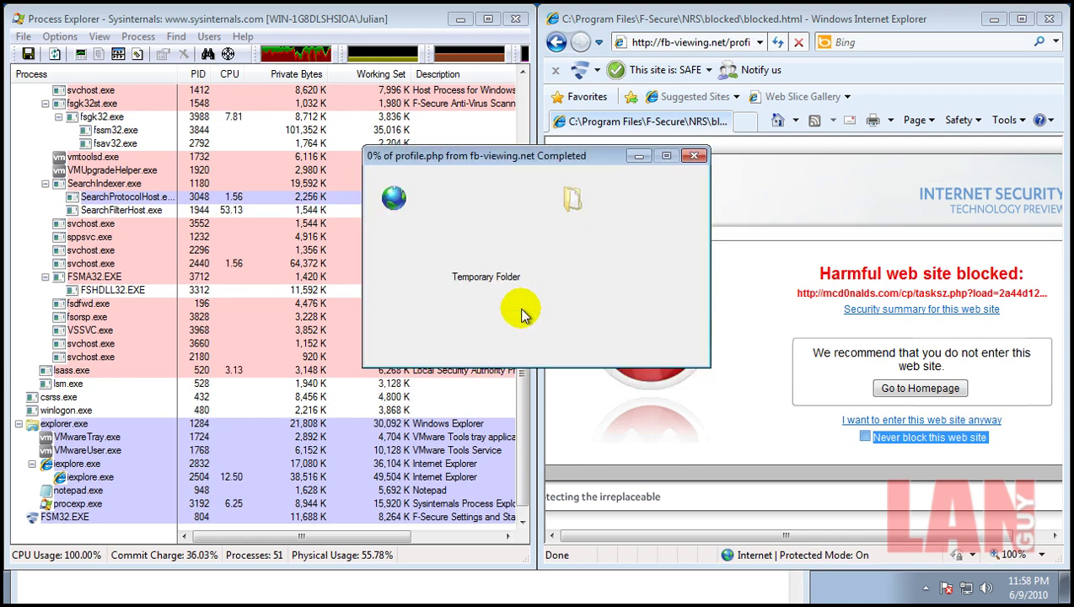
left_click(525, 284)
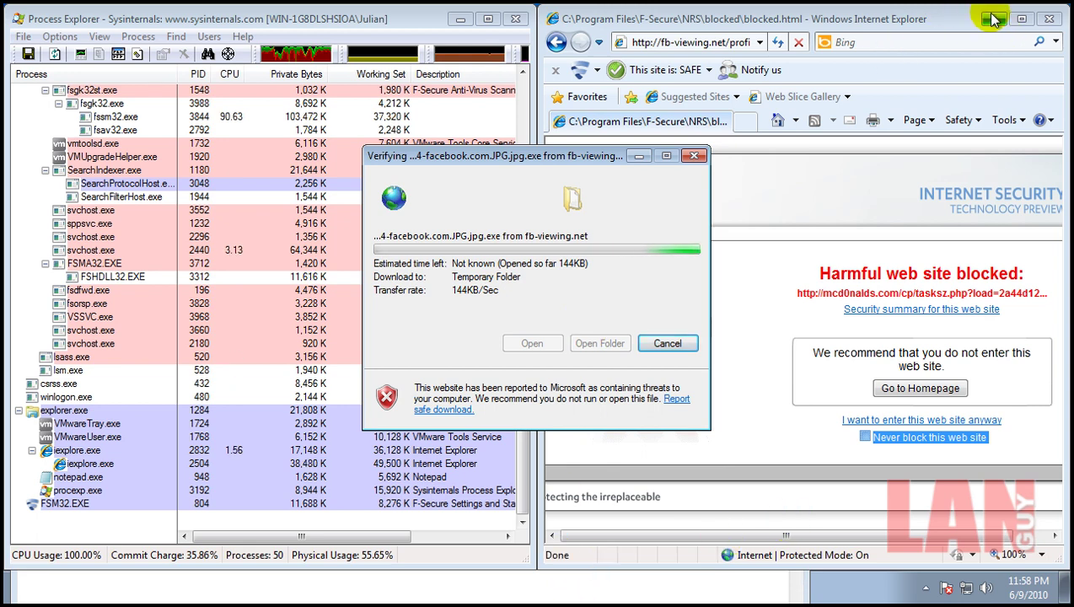
left_click(459, 21)
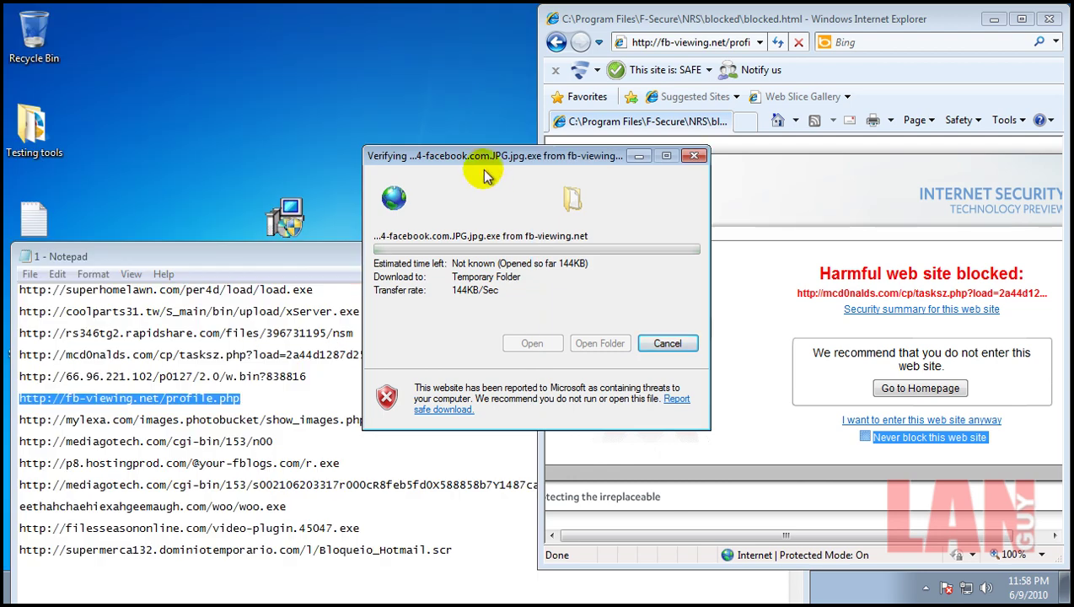
mouse_move(491, 165)
left_mouse_down()
mouse_move(700, 167)
mouse_move(513, 173)
mouse_move(475, 160)
left_mouse_up()
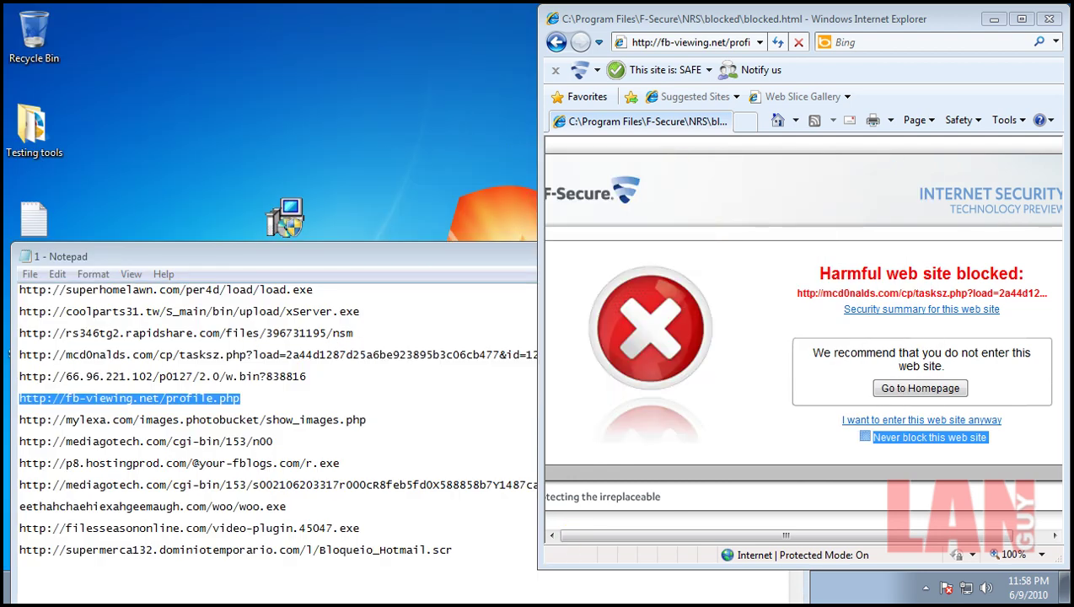
- Minimize the text file, restore Process Explorer, and dismiss the virus notice without restarting the computer
left_click(757, 593)
left_click(739, 255)
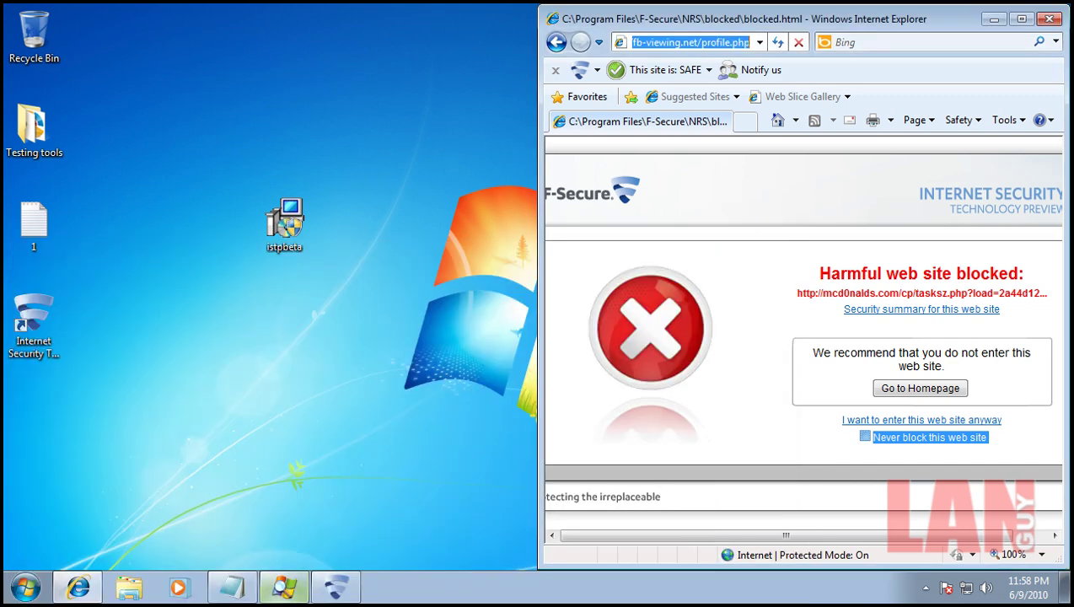
left_click(285, 588)
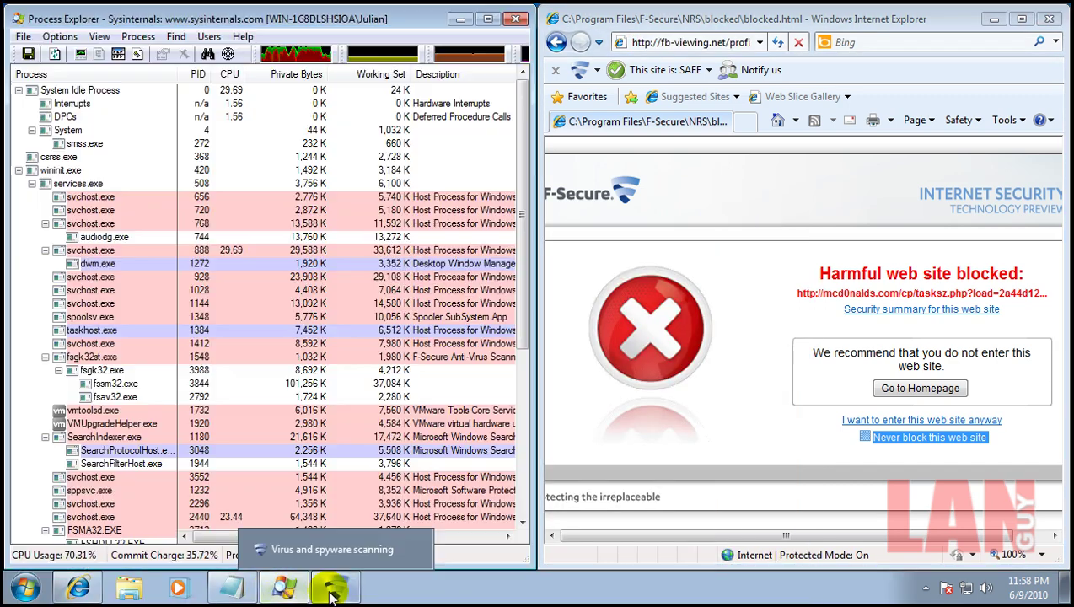
left_click(335, 588)
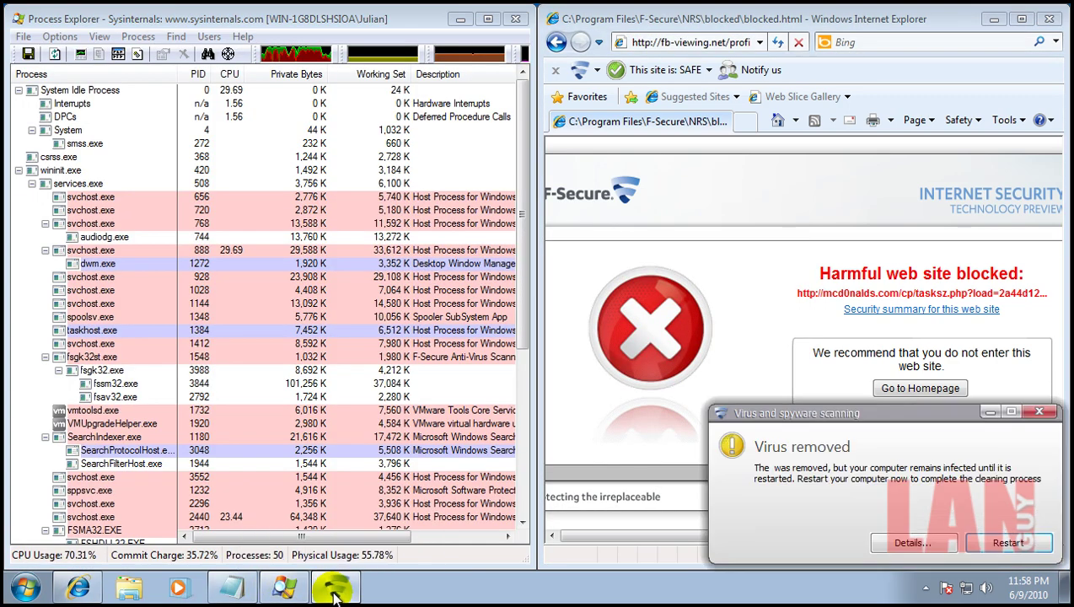
left_click(1038, 411)
left_click(236, 588)
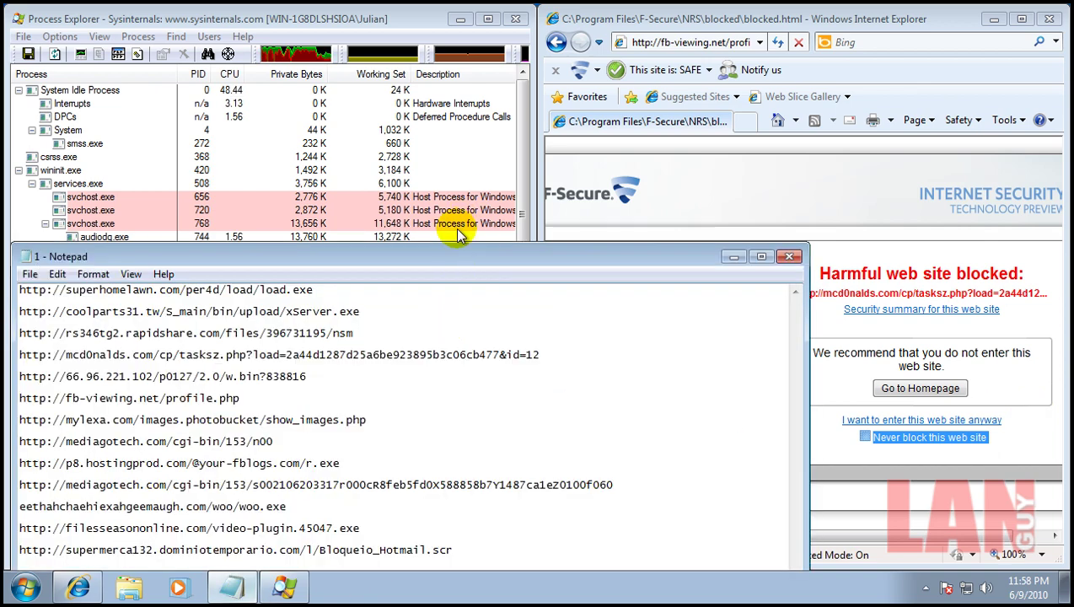
left_click_drag(518, 202, 510, 436)
left_click(668, 286)
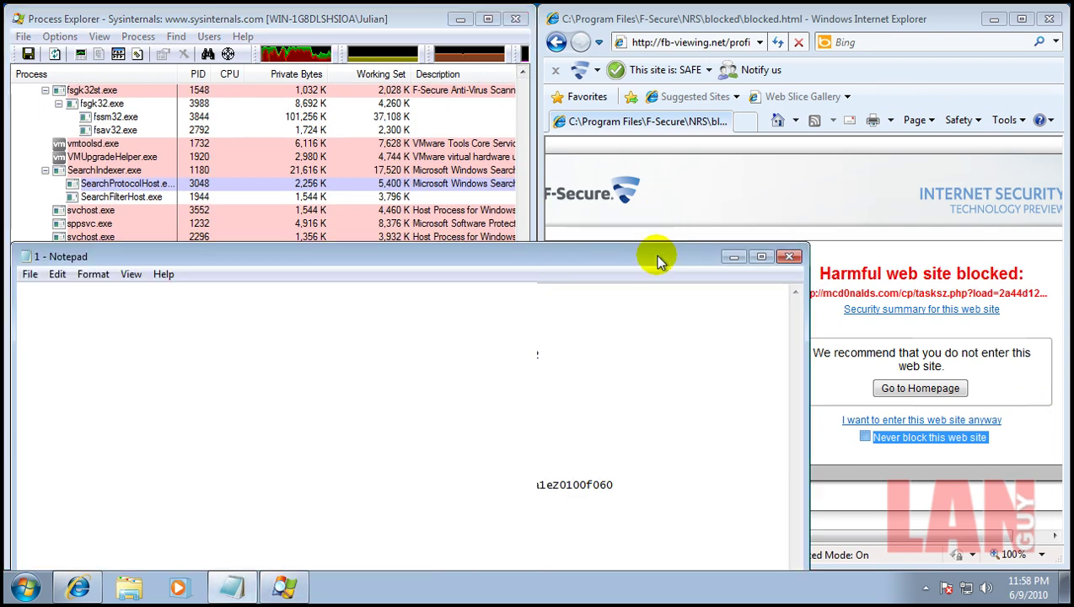
double_click(10, 422)
left_click(704, 44)
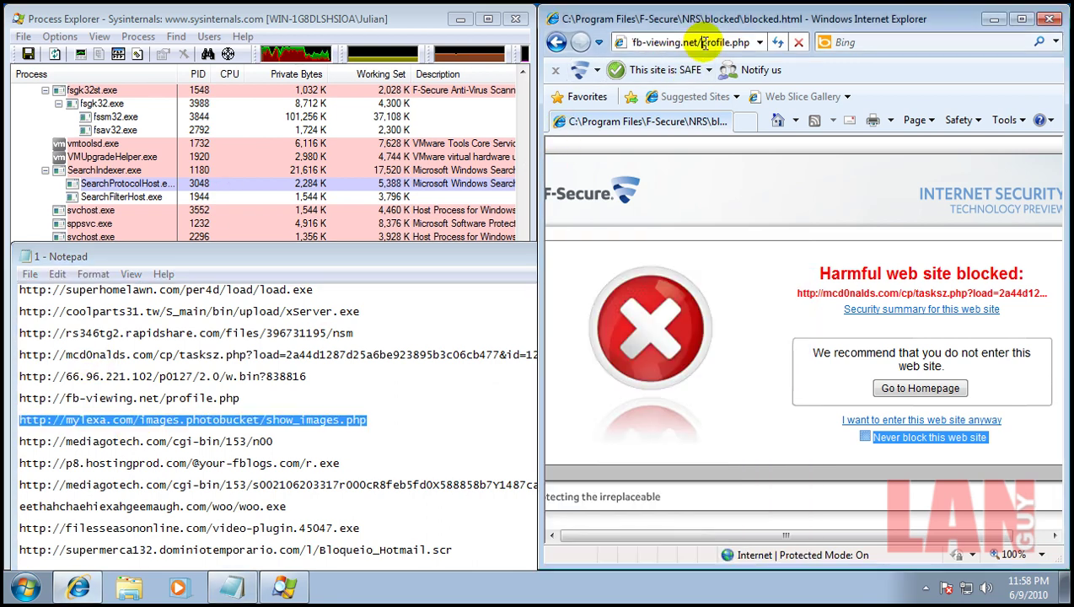
key("ctrl+v")
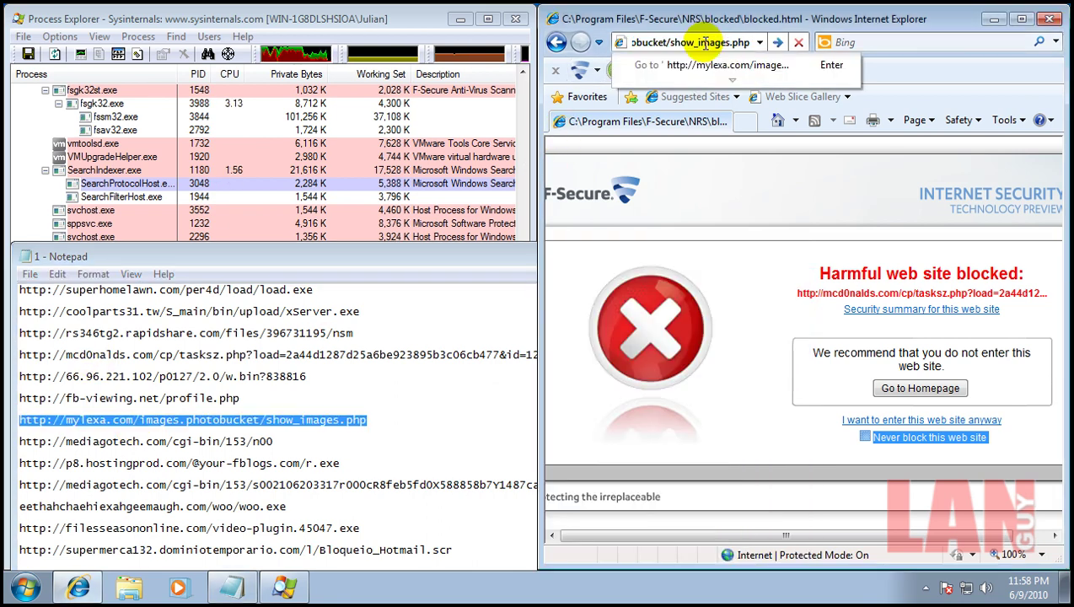
key("Return")
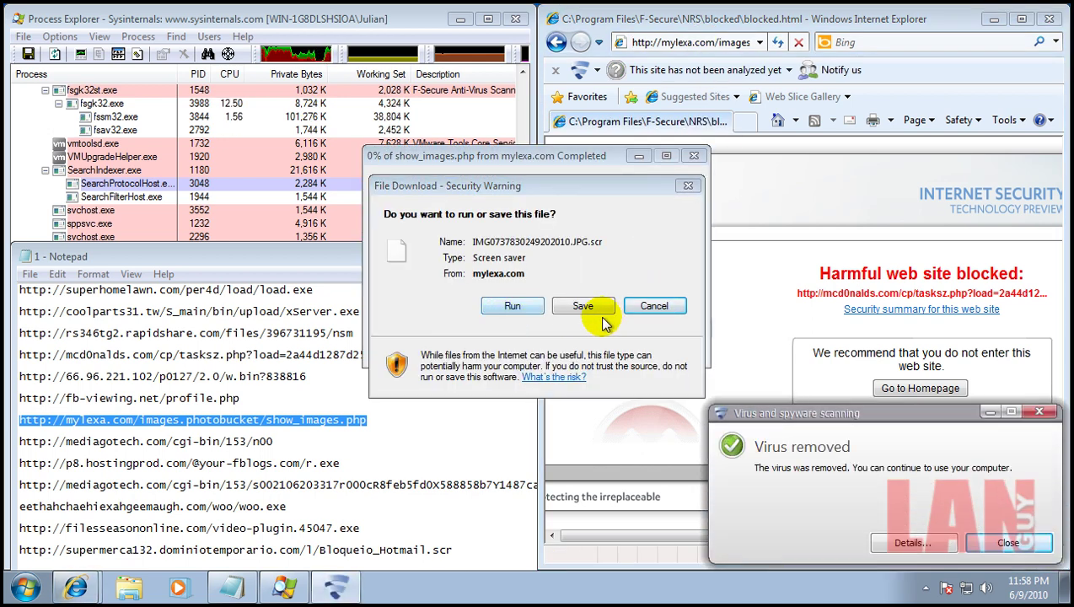
- Run the screen saver file IMG0737830249202010.JPG.scr offered by mylexa.com
left_click(588, 309)
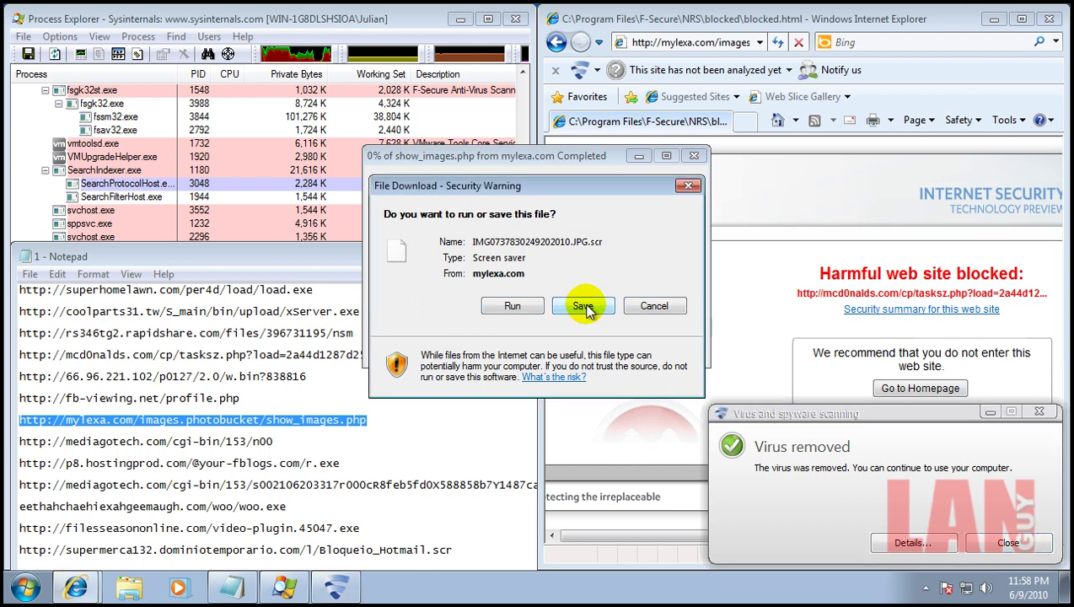
left_click(515, 309)
left_click(533, 286)
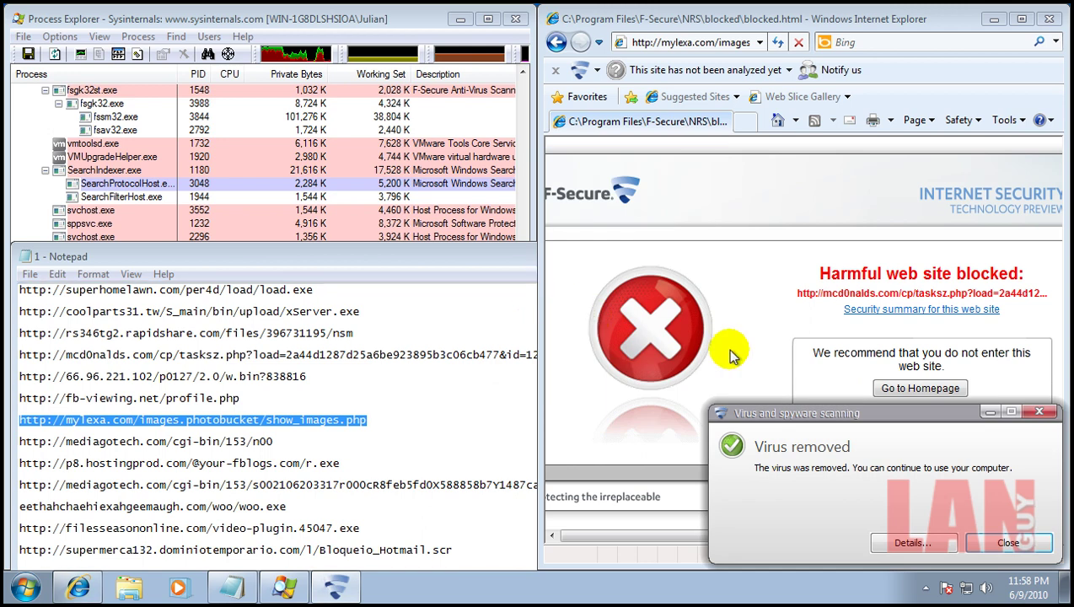
left_click(20, 444)
key("shift+End")
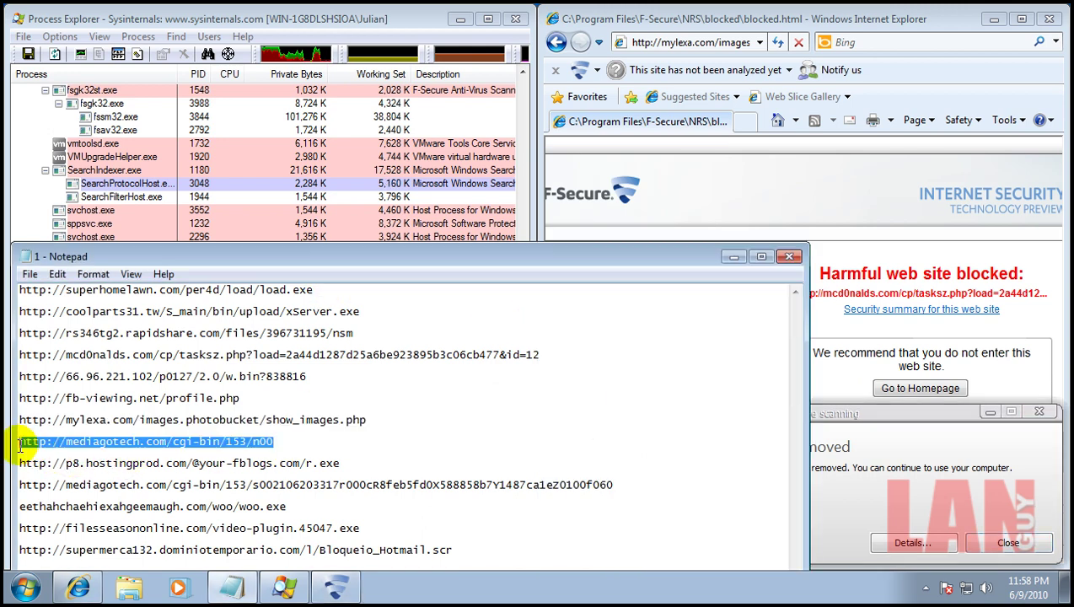
left_click(411, 19)
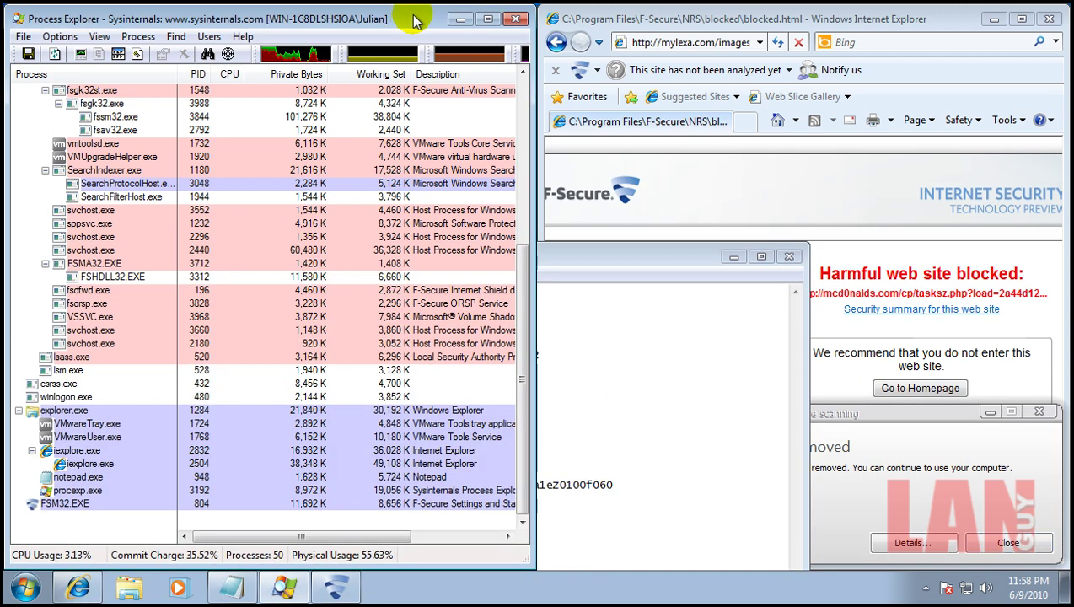
left_click(670, 53)
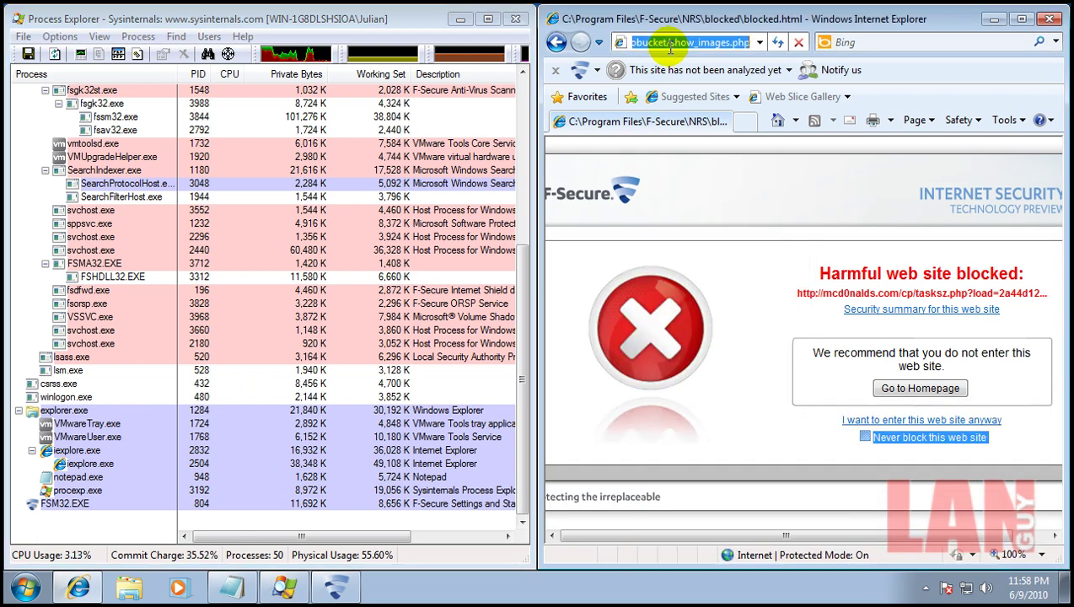
key("ctrl+v")
key("Return")
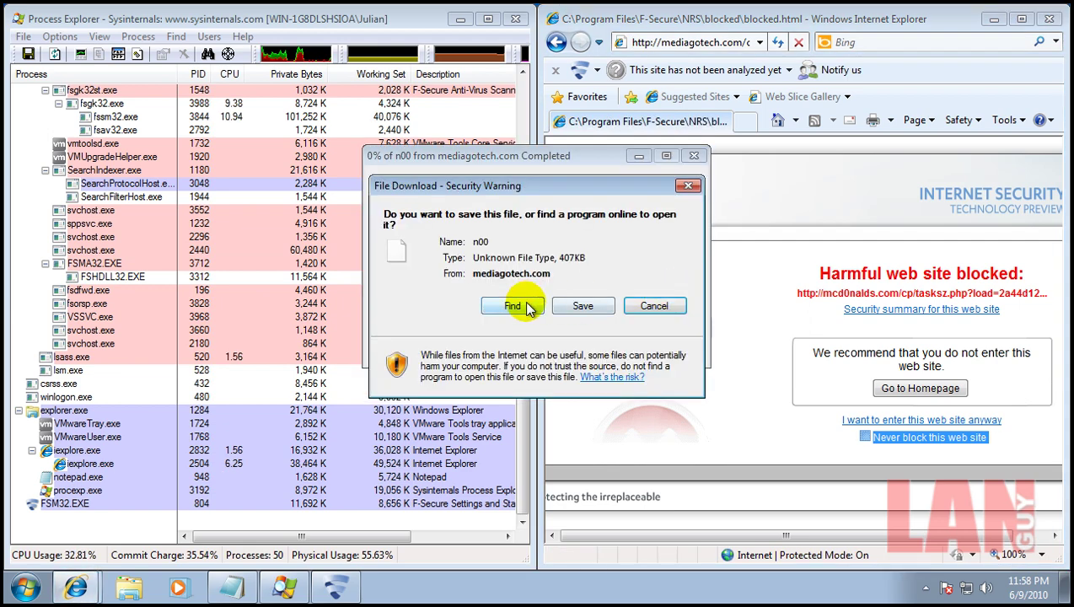
- Save the n00 file from mediagotech.com to the Downloads folder and close the virus notice
left_click(556, 306)
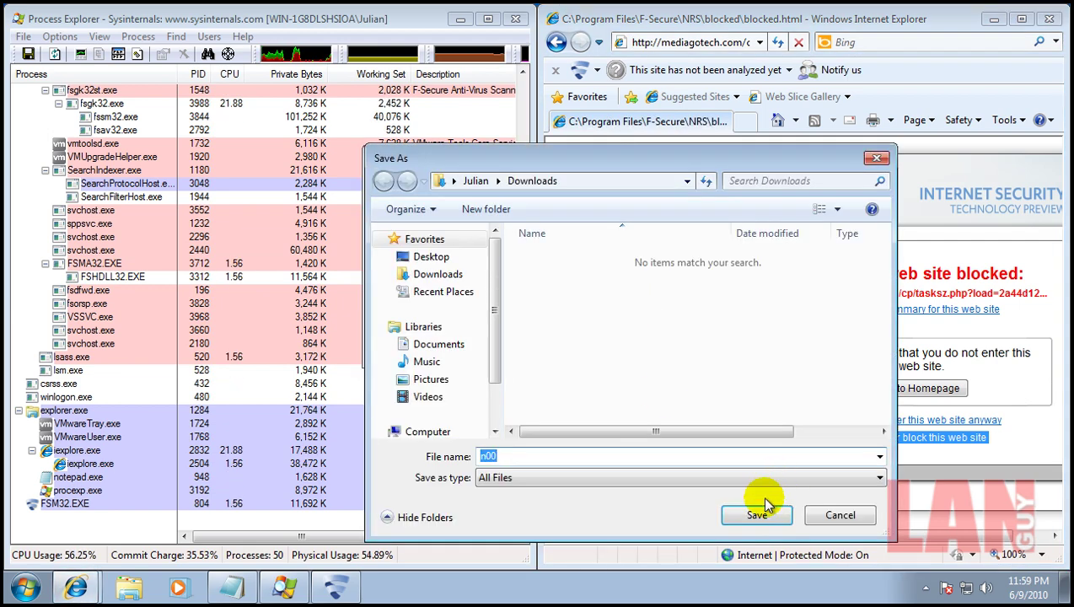
left_click(766, 504)
left_click(628, 282)
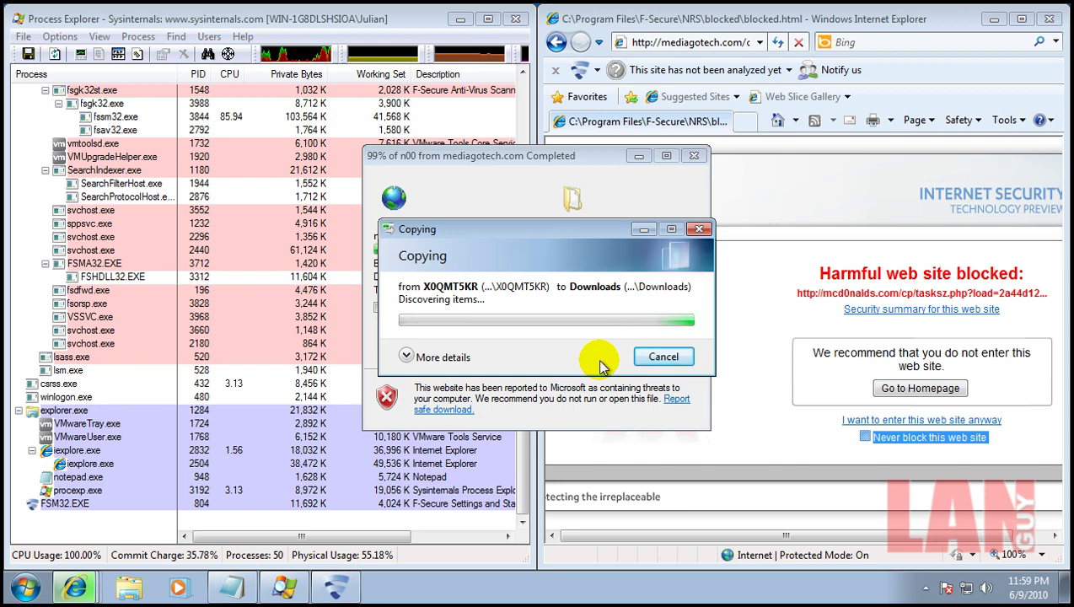
left_click(335, 587)
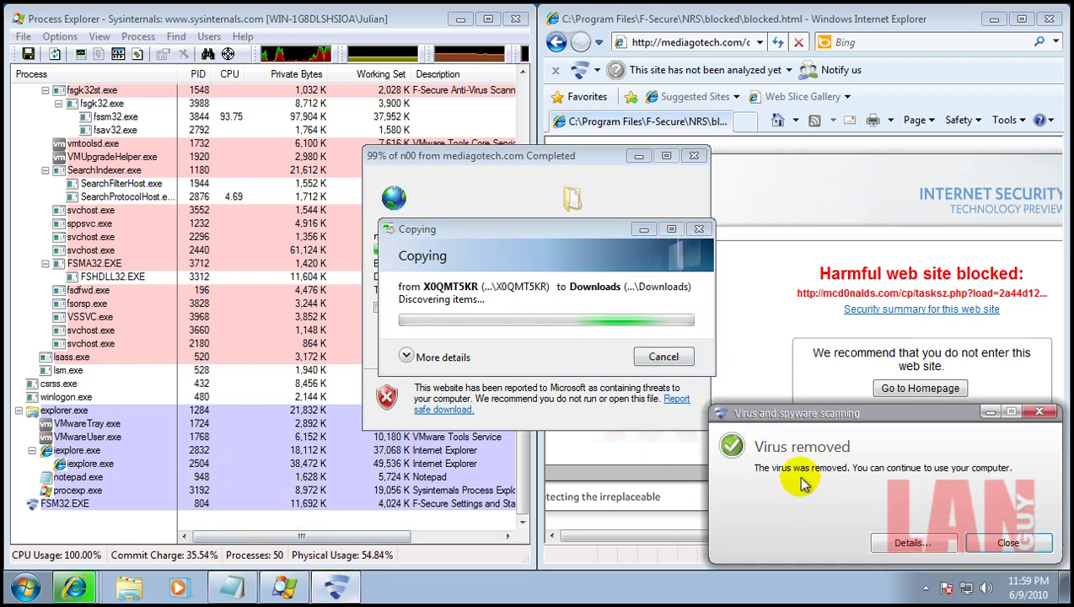
left_click(1039, 412)
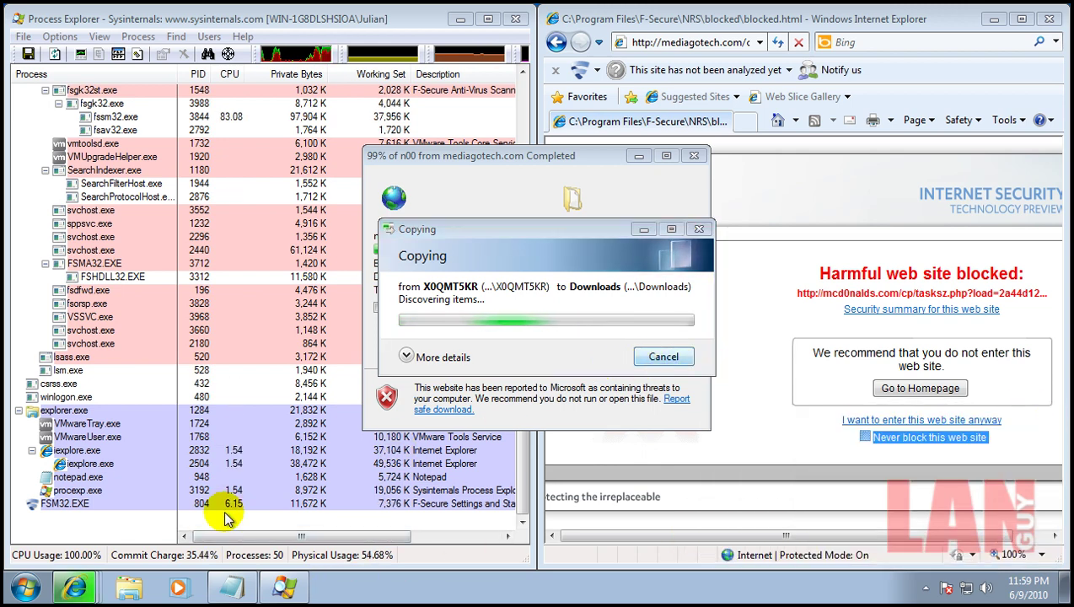
left_click(232, 587)
double_click(252, 464)
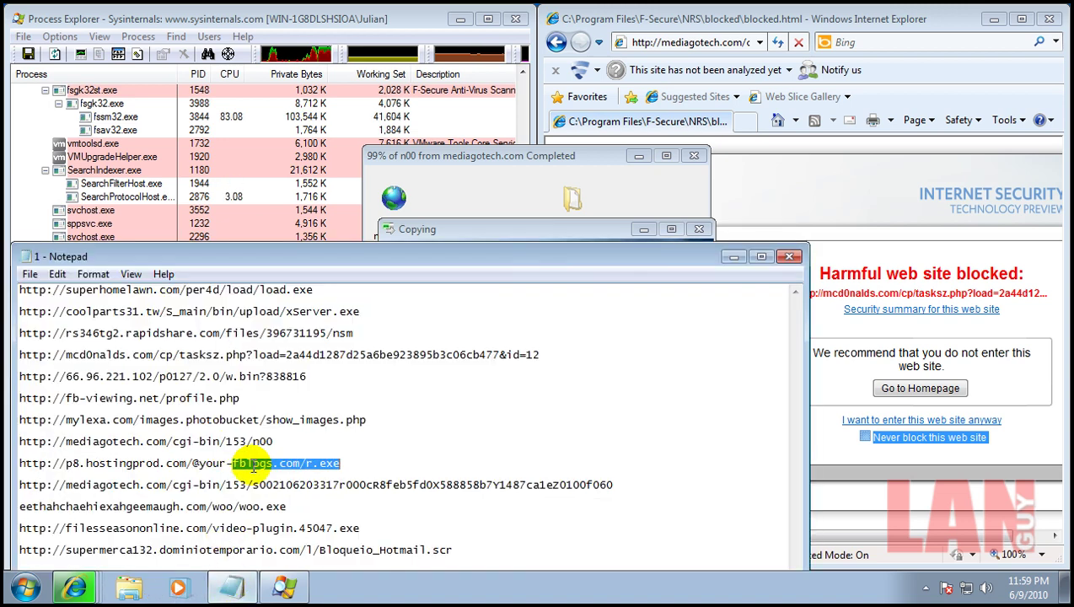
left_click(353, 465)
key("shift+Home")
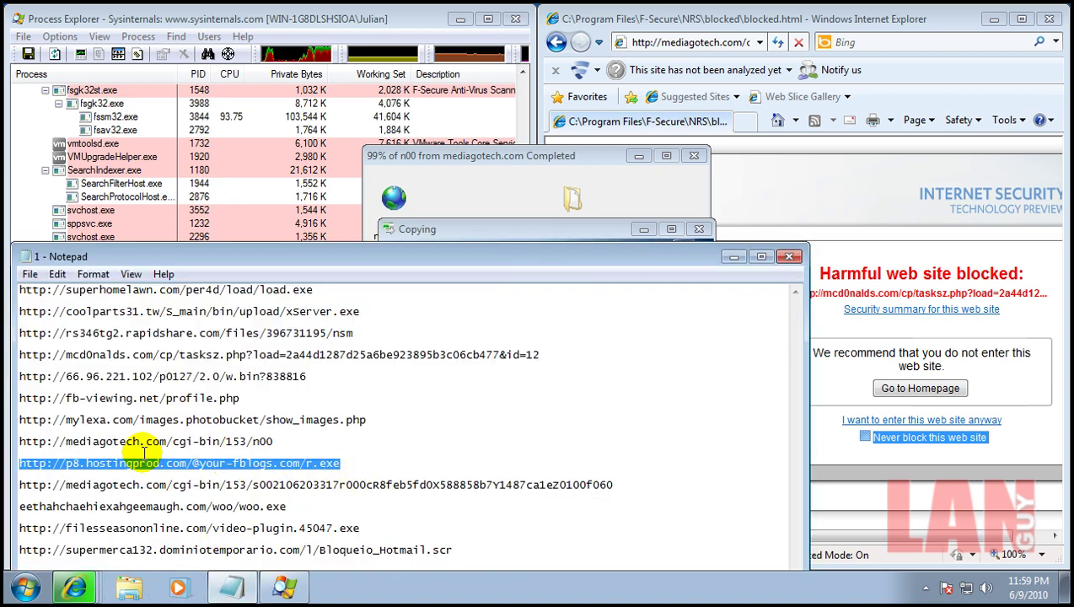
left_click(736, 256)
left_click(721, 40)
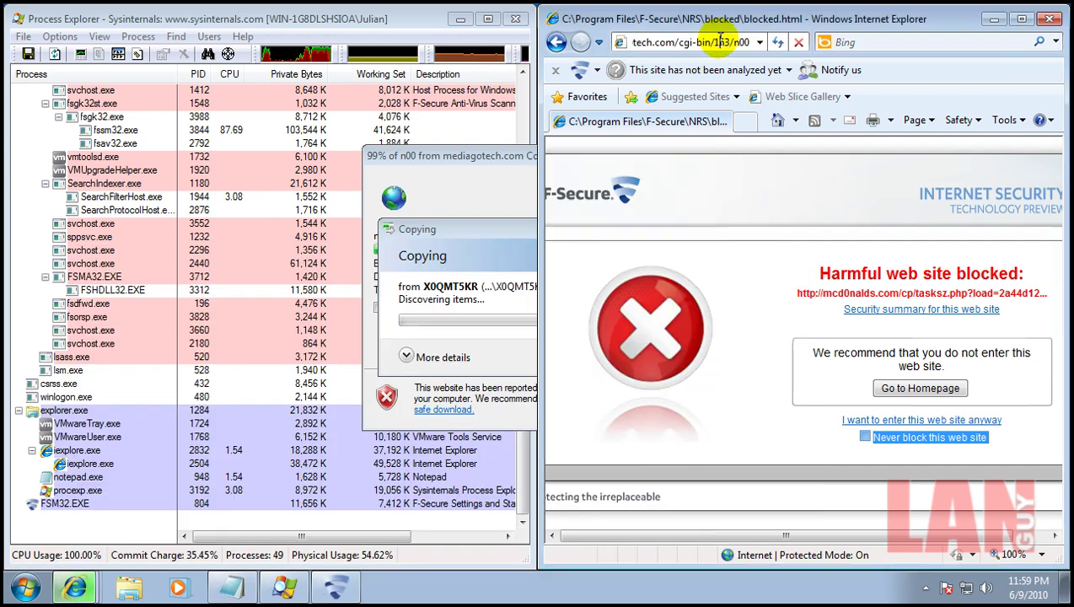
double_click(721, 41)
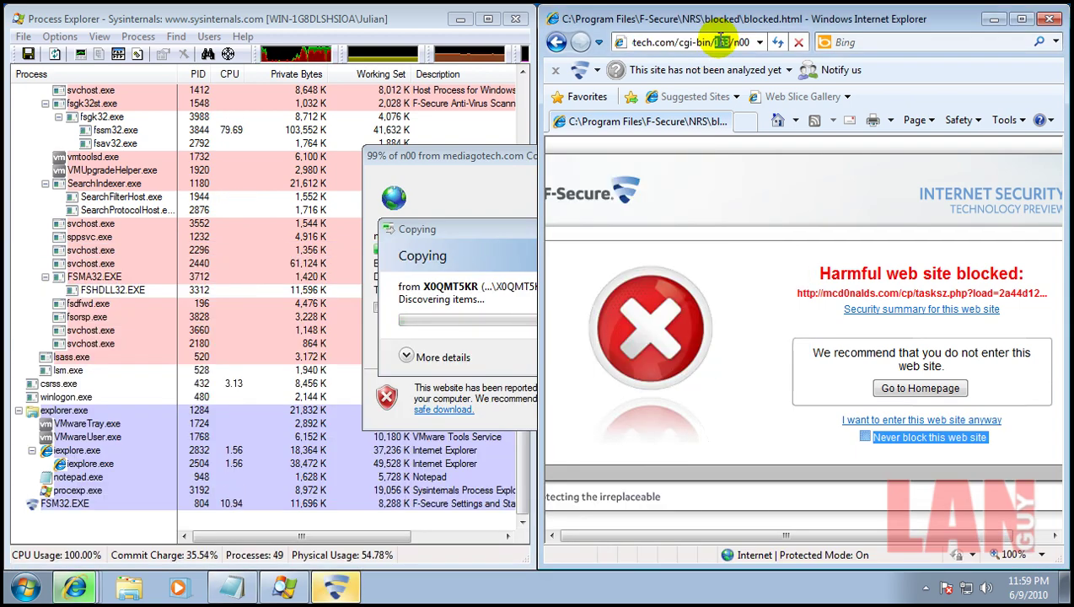
key("ctrl+v")
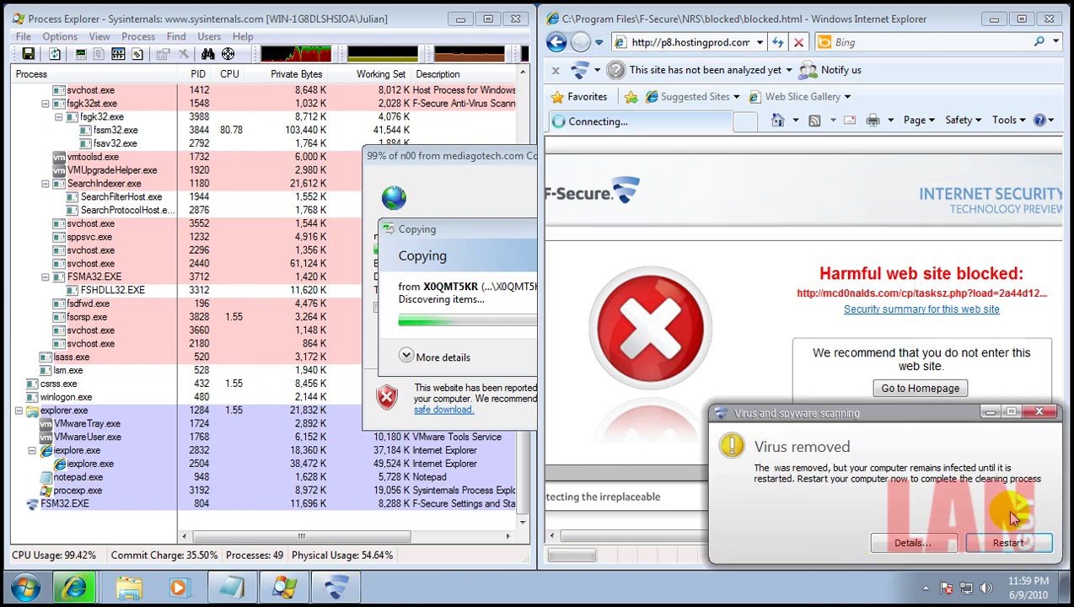
- Cancel the n00 download and dismiss the virus notice without restarting the computer
left_click(1044, 415)
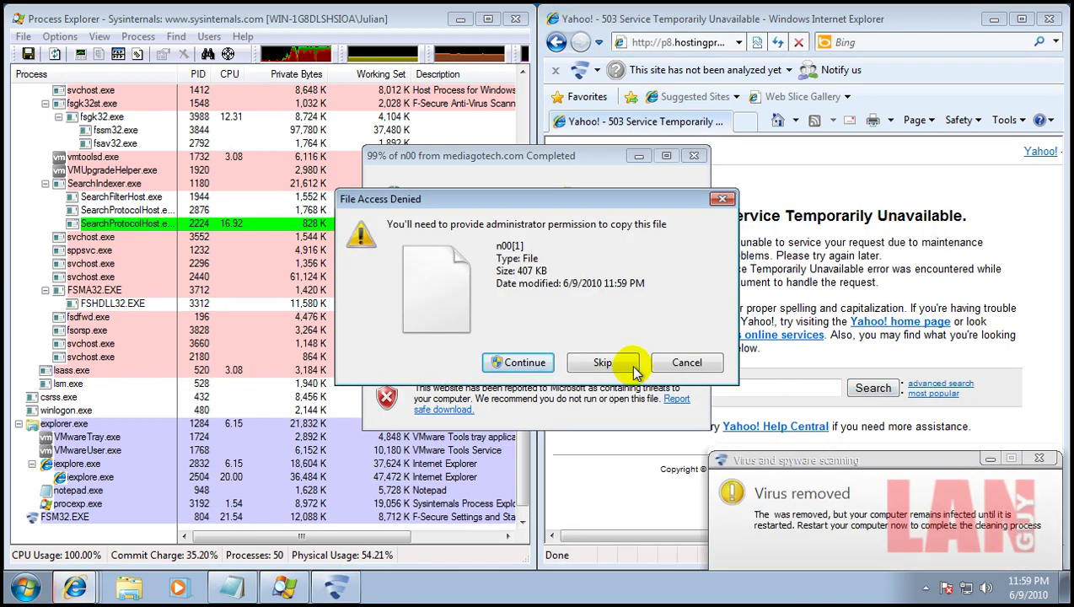
left_click(618, 368)
left_click(662, 355)
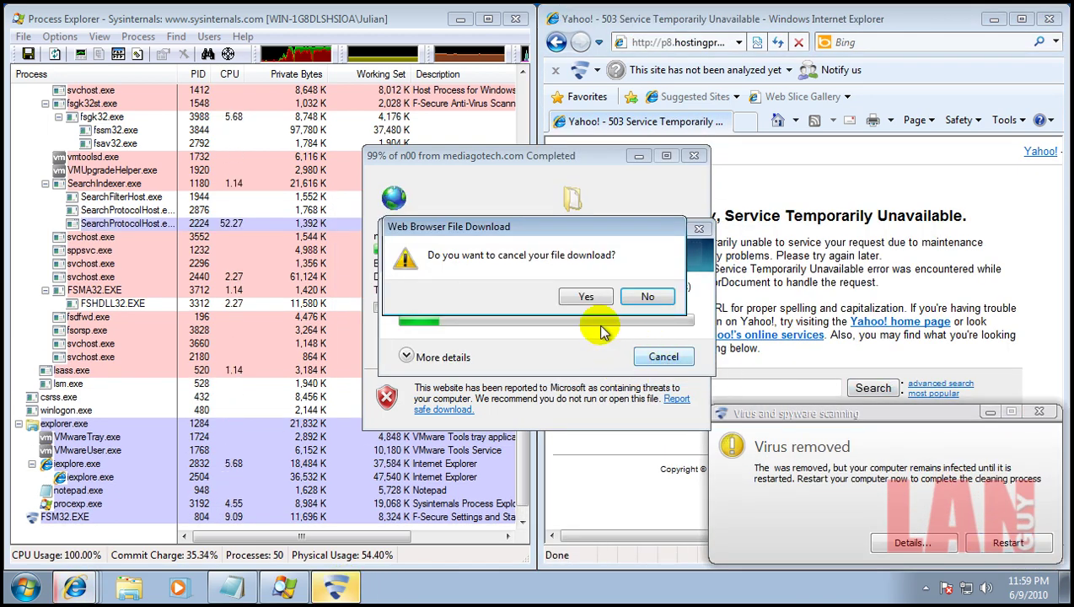
left_click(583, 293)
left_click(650, 43)
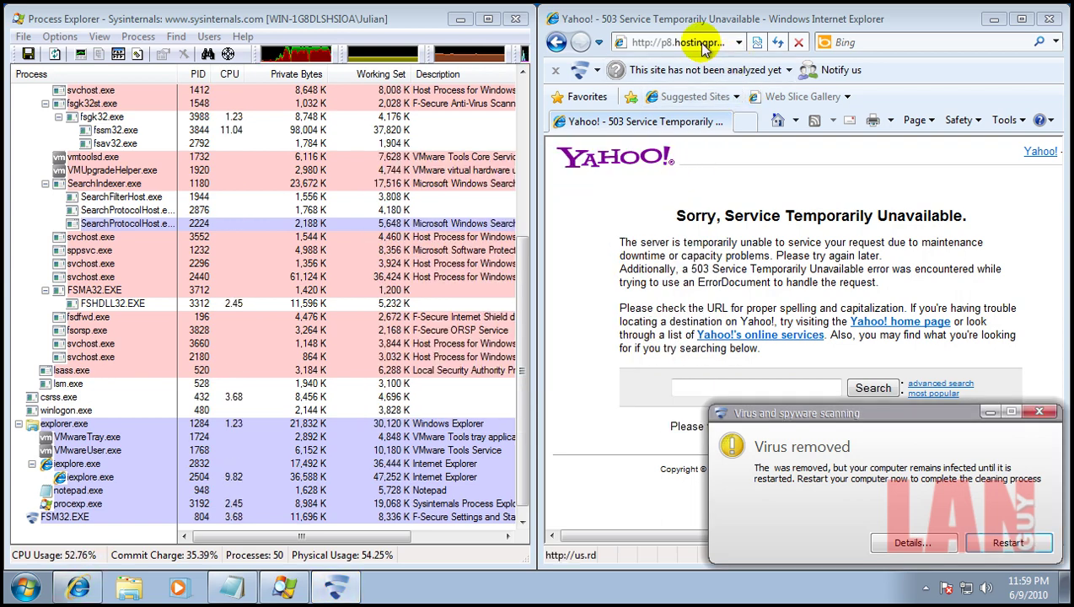
left_click(335, 588)
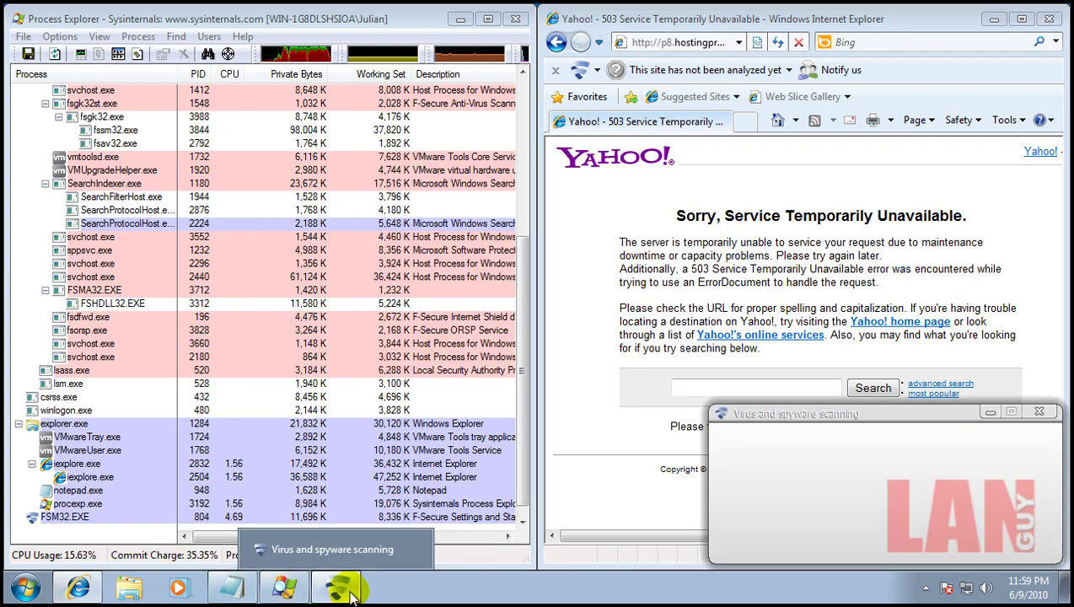
left_click(1043, 414)
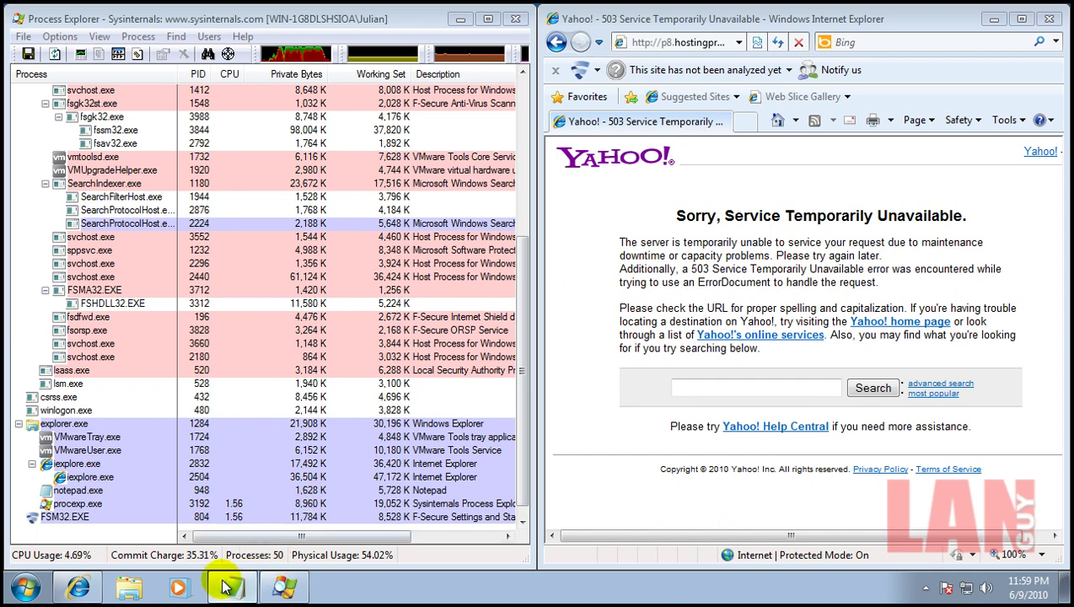
- Copy the tenth address from the text file, the long mediagotech.com/cgi-bin/153 link, and load it in Internet Explorer
left_click(233, 588)
left_click(412, 480)
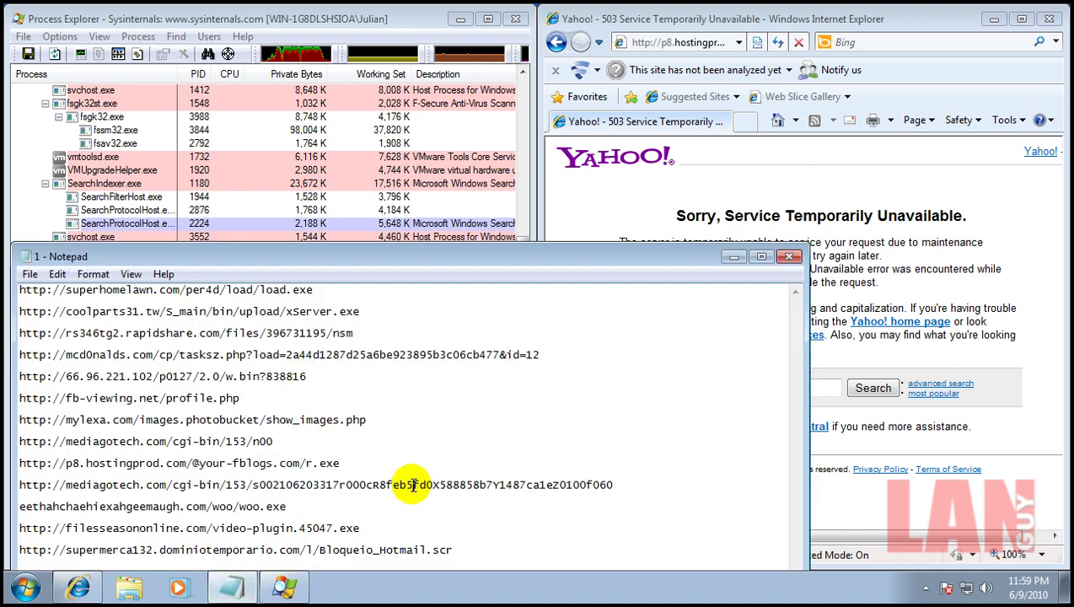
double_click(580, 481)
left_click(636, 485)
left_click_drag(637, 485, 607, 499)
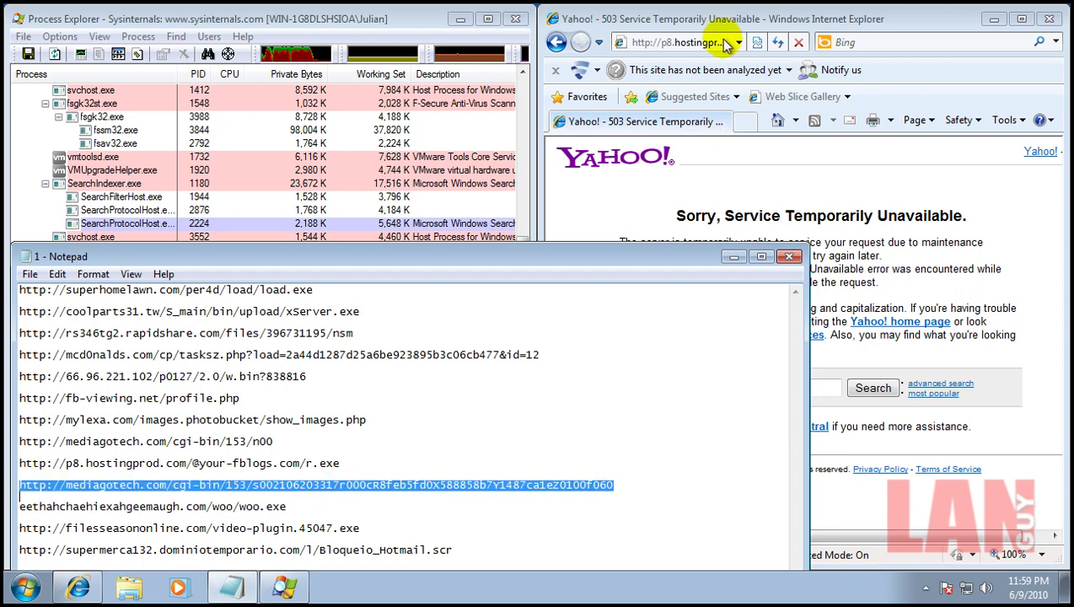
left_click(408, 10)
left_click(660, 41)
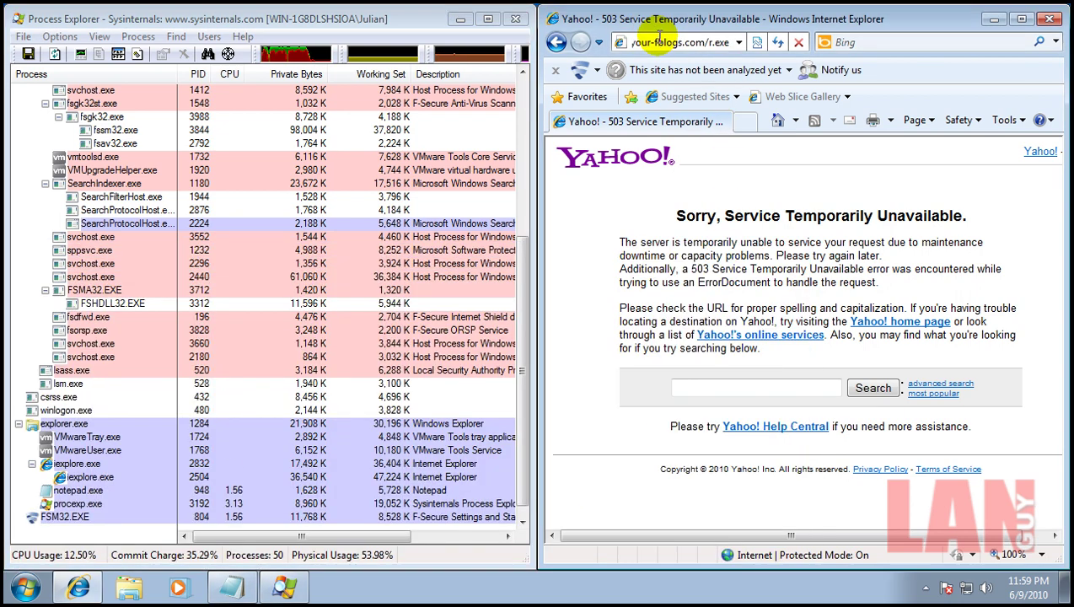
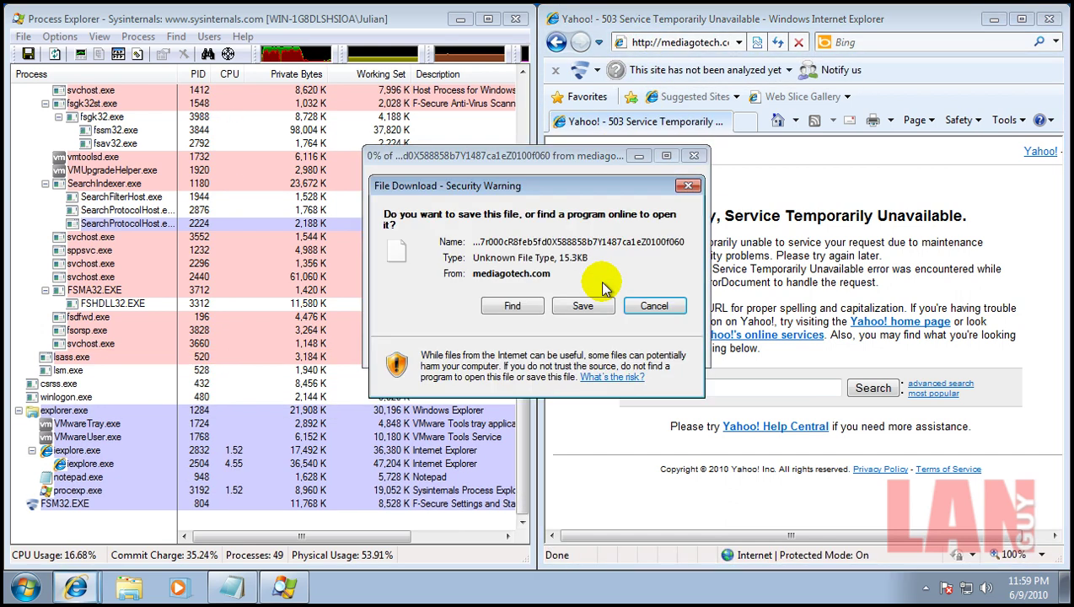
- Save the file offered by mediagotech.com in the Downloads folder and open that folder
left_click(575, 305)
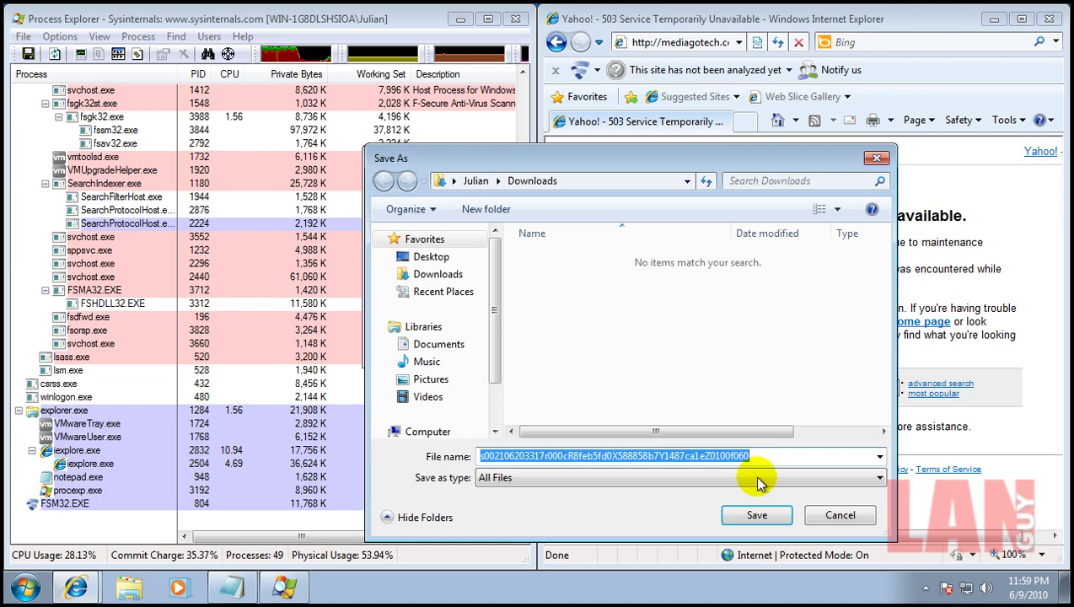
left_click(755, 513)
left_click(543, 284)
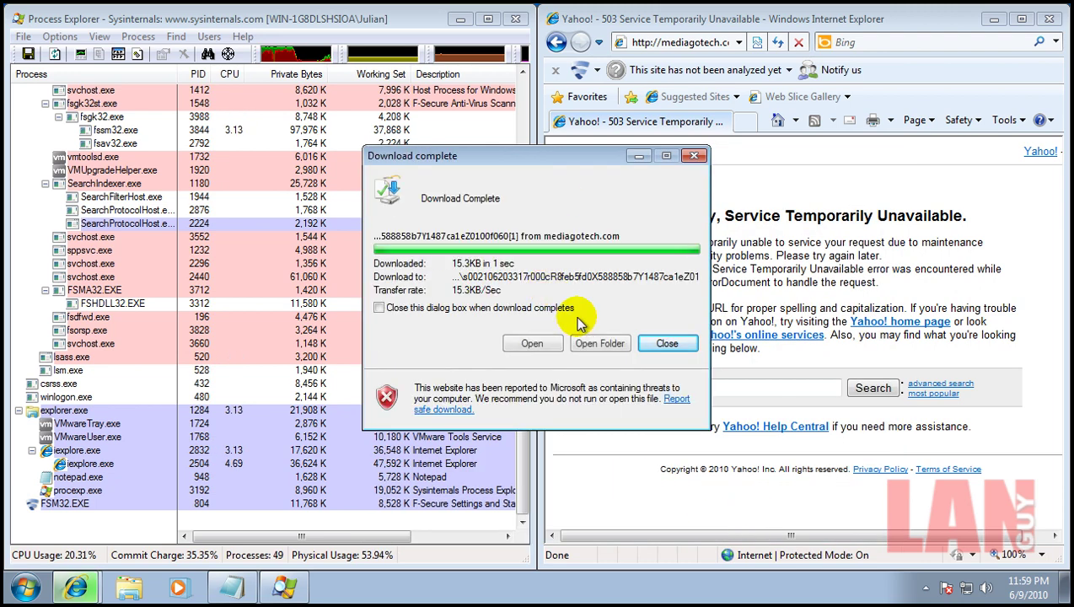
left_click(557, 276)
- Try to rename the downloaded mediagotech.com file with an .exe extension, and close the folder and the virus notice
left_click(486, 160)
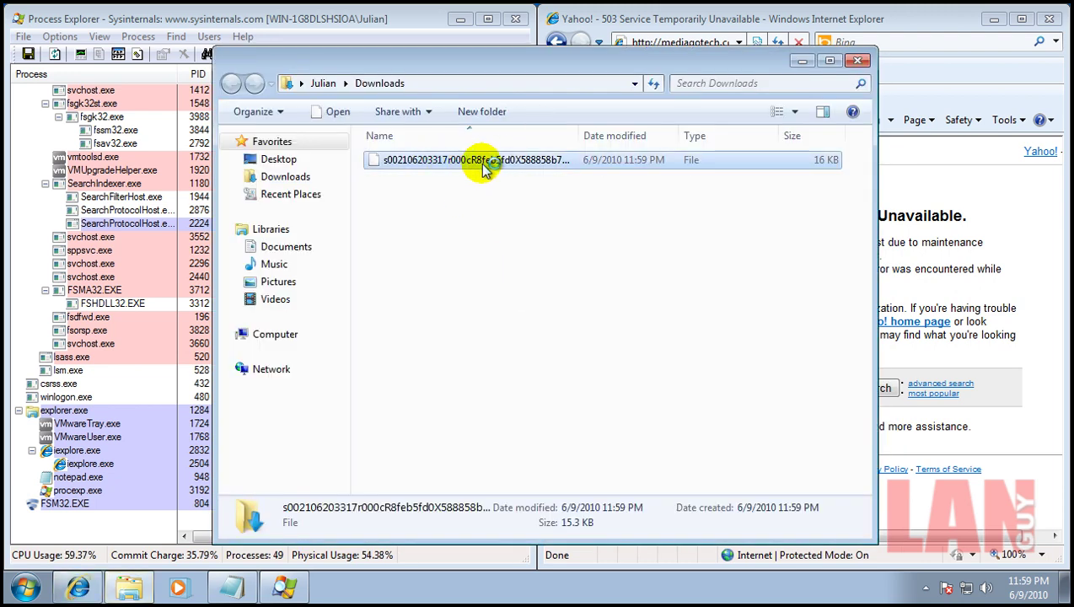
left_click(577, 160)
left_click(667, 159)
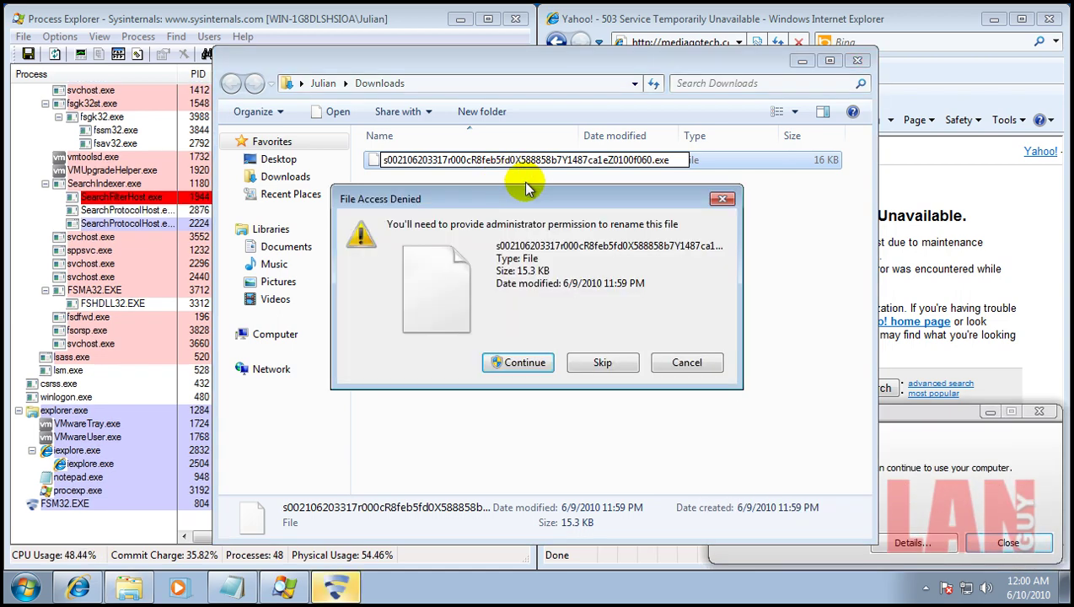
left_click(544, 365)
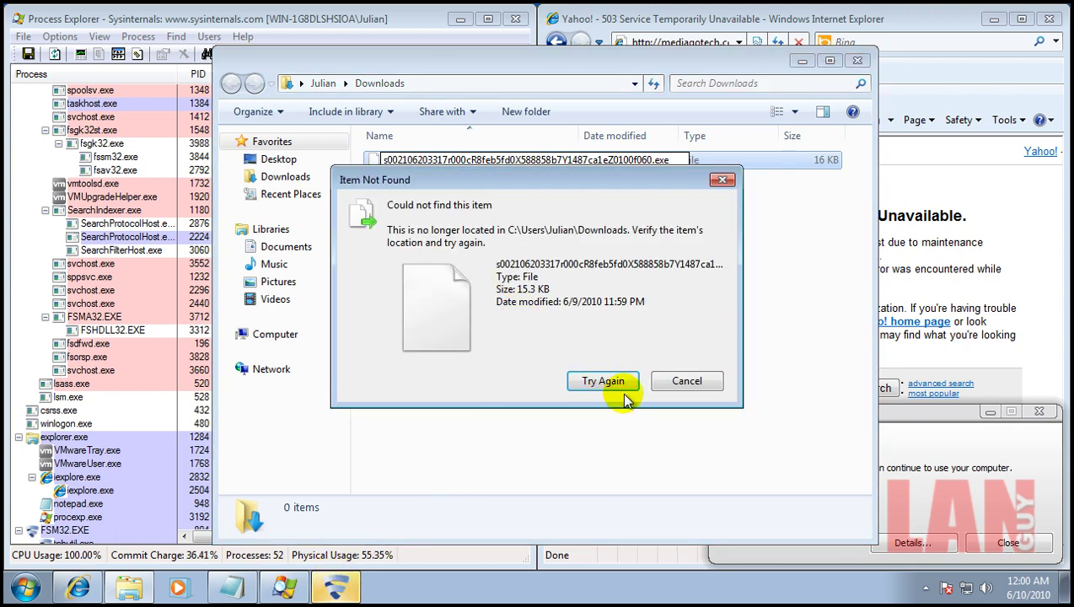
left_click(679, 385)
left_click(857, 60)
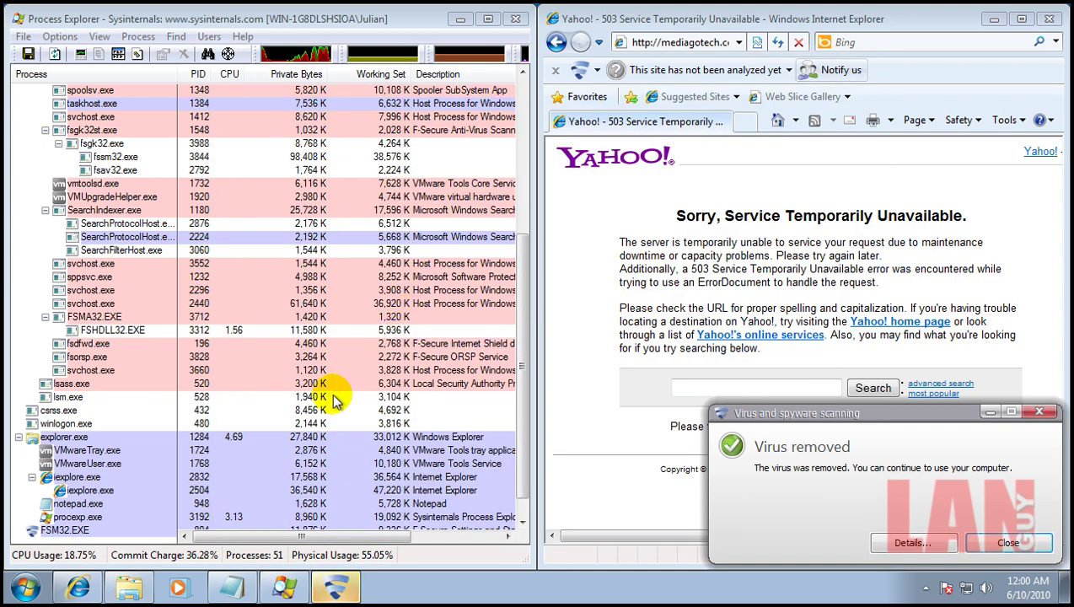
left_click(1039, 412)
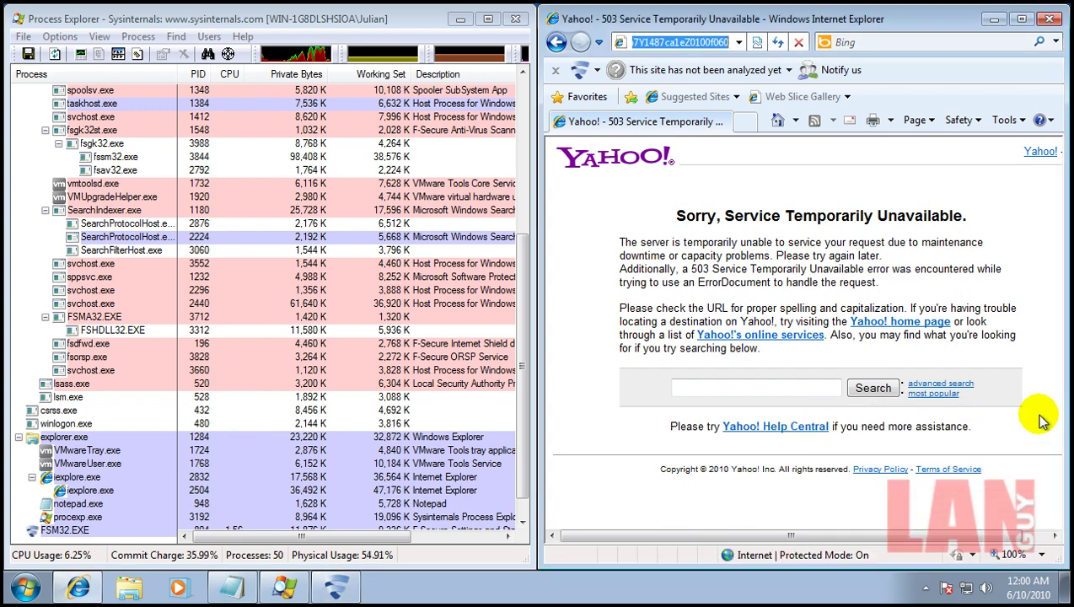
- Try to load the eleventh address from the text file, eethahchaehiexahgeemaugh.com/woo/woo.exe, in Internet Explorer
left_click(235, 585)
key("Delete")
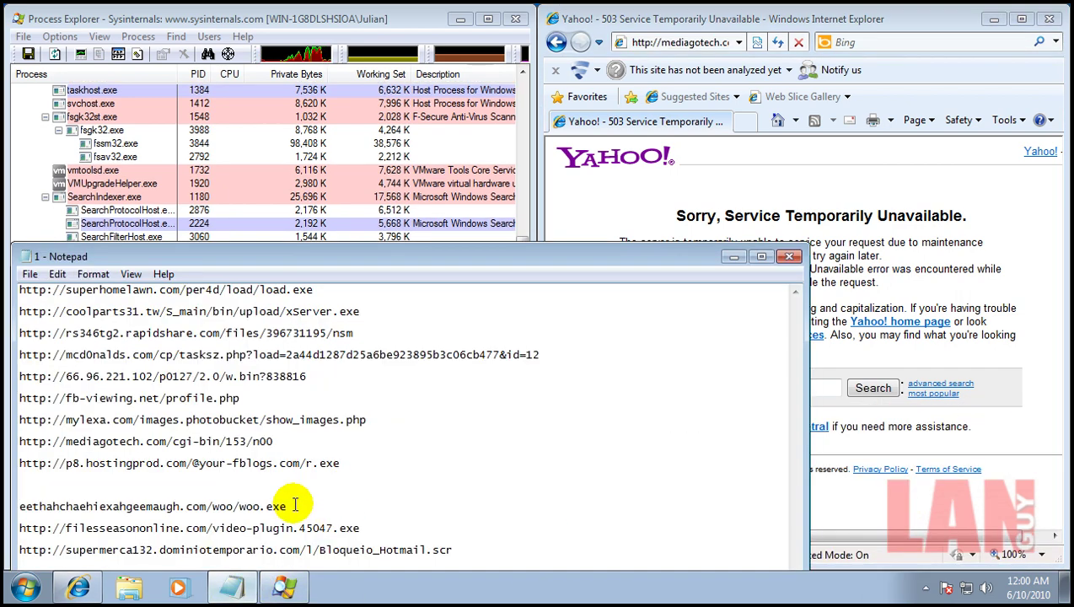
key("ctrl+v")
key("shift+End")
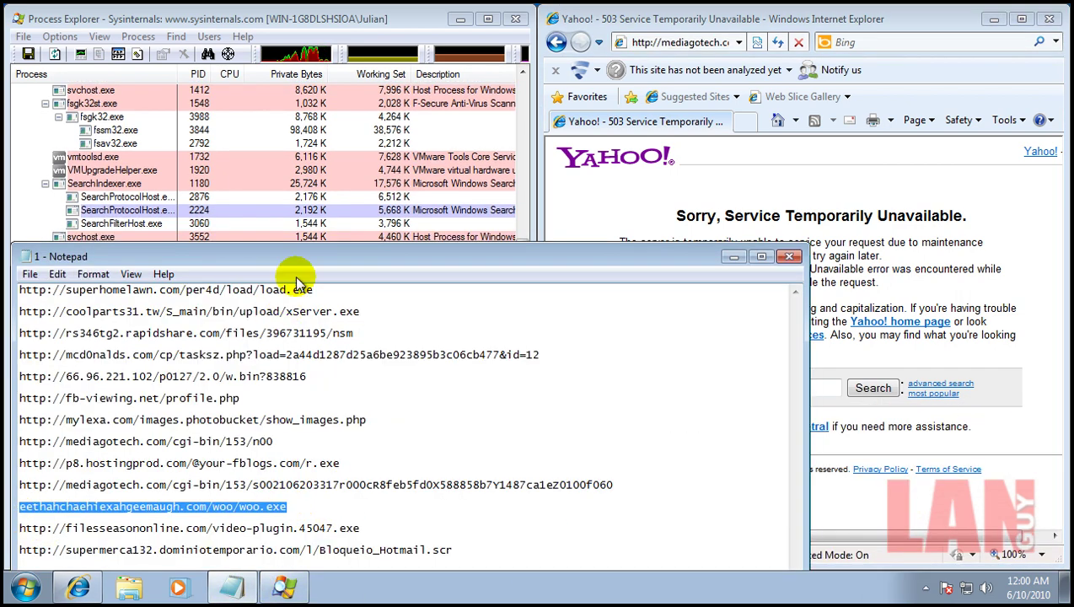
left_click(409, 10)
left_click(666, 42)
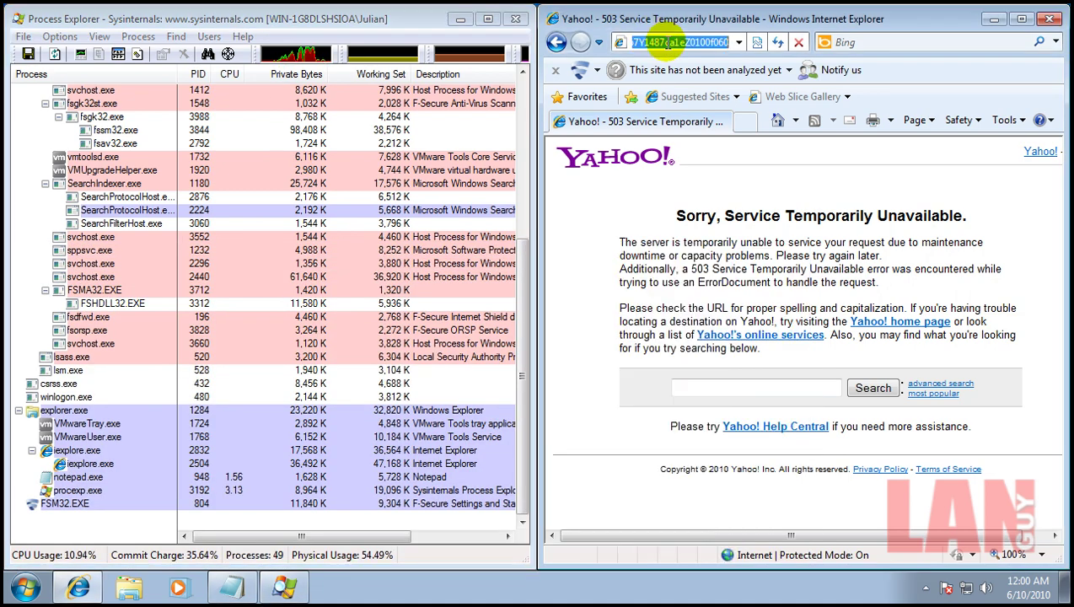
key("ctrl+v")
key("Return")
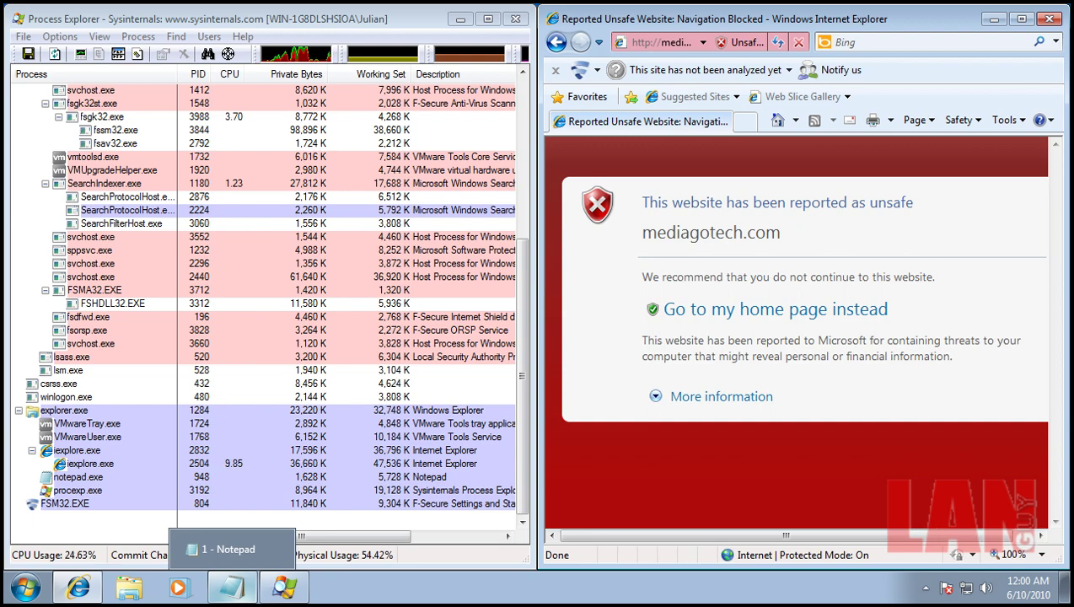
left_click(80, 588)
left_click(80, 588)
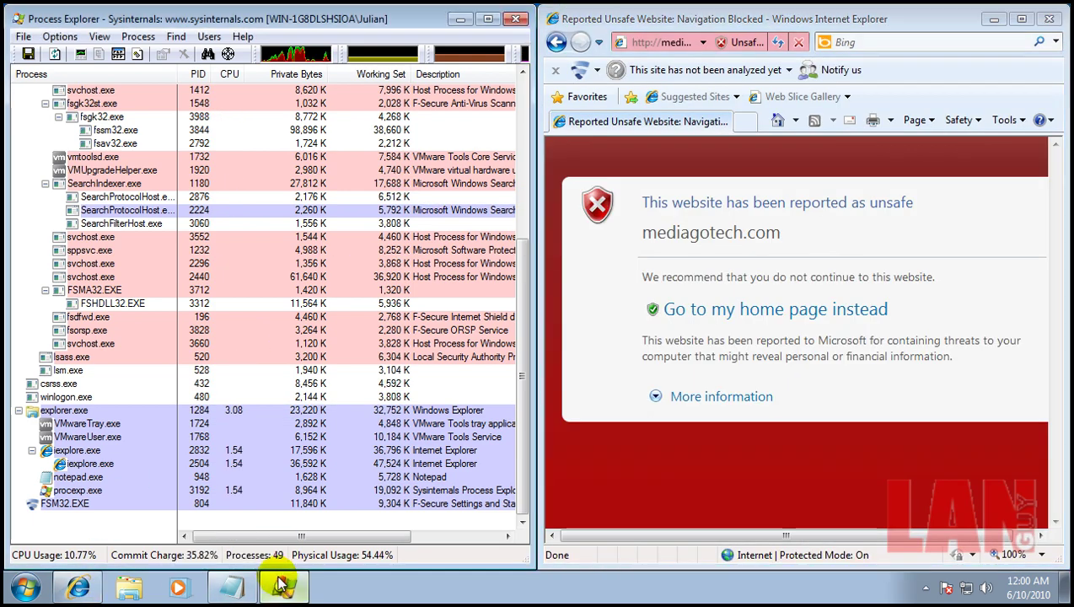
left_click(233, 587)
key("Right")
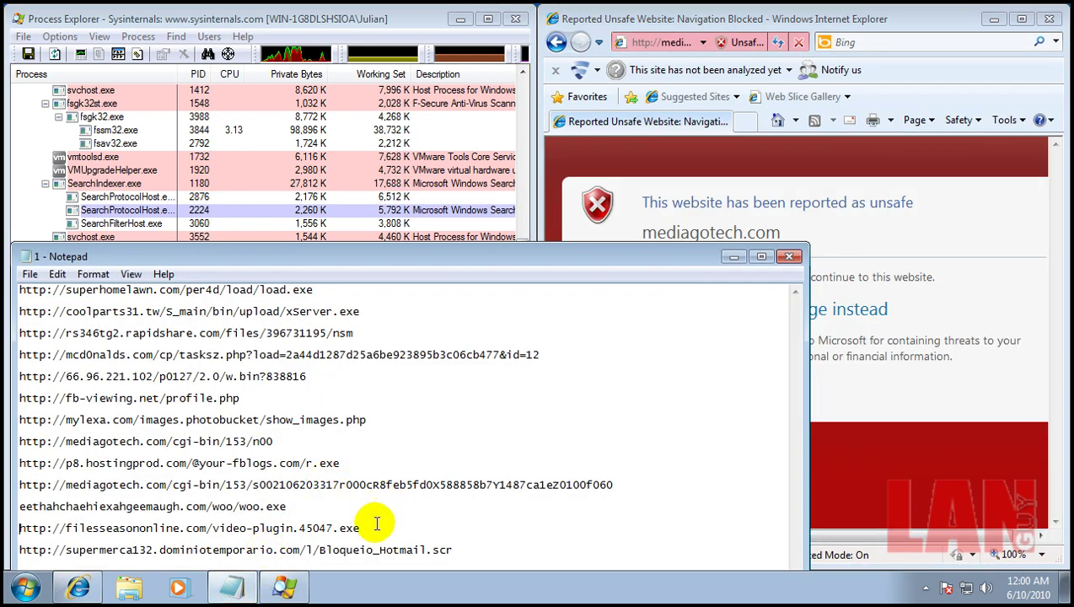
key("shift+End")
key("ctrl+c")
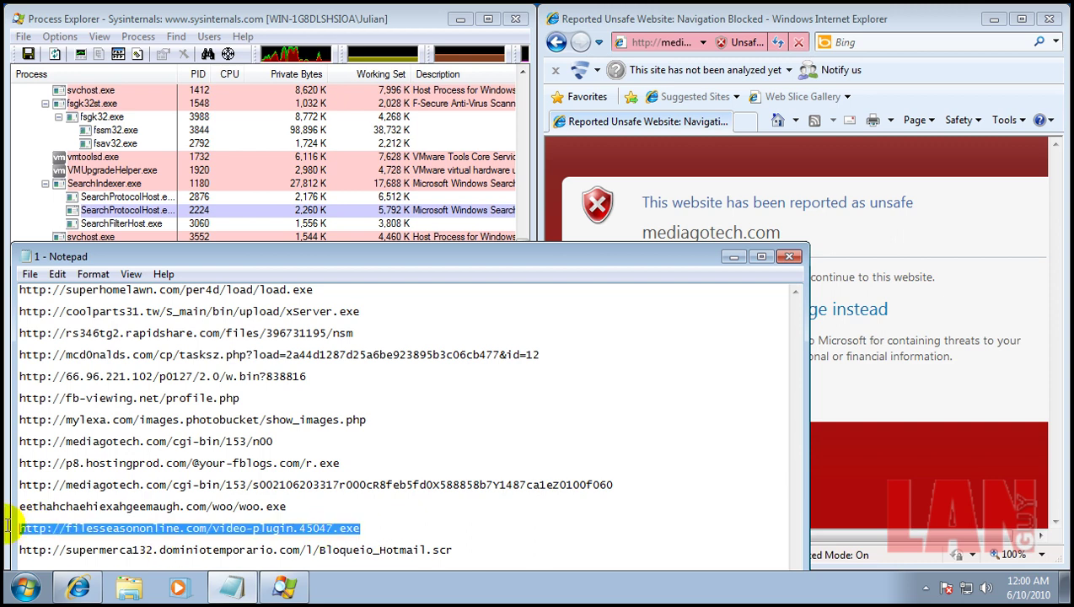
left_click(402, 12)
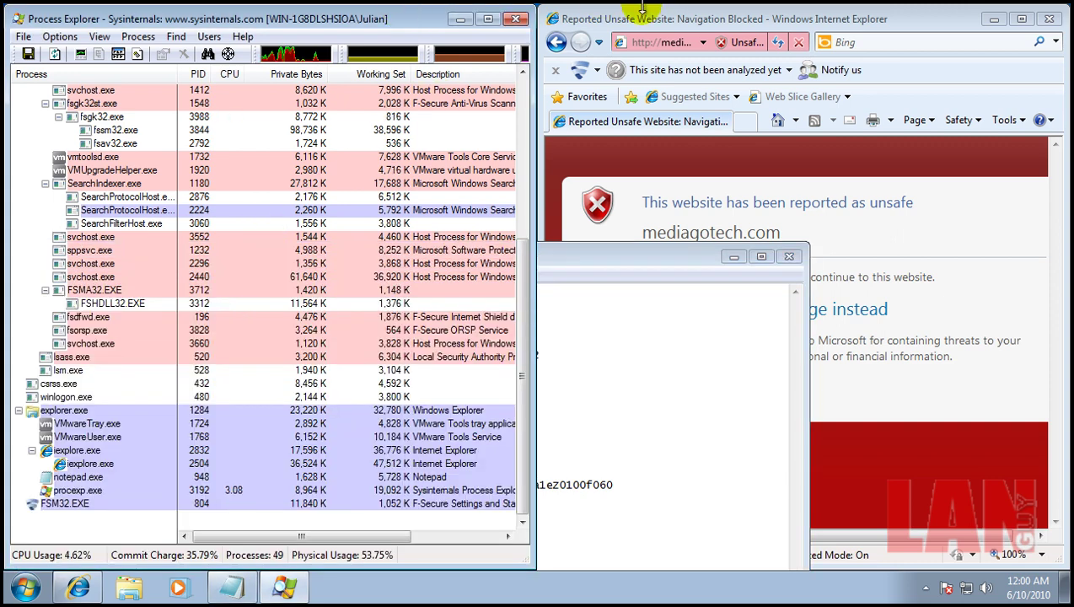
left_click(648, 42)
key("ctrl+v")
key("Return")
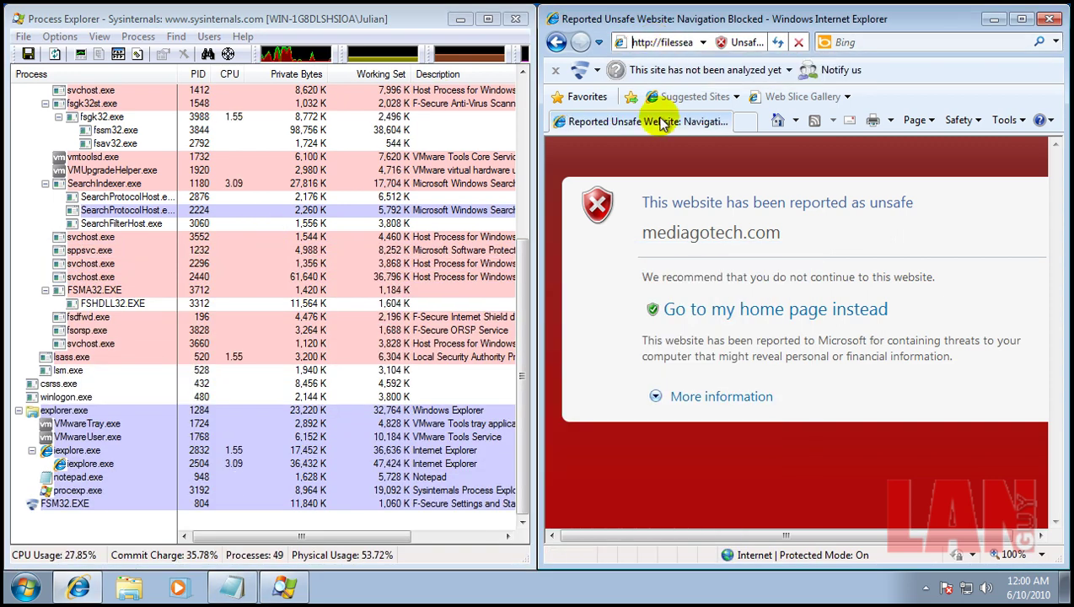
left_click(539, 309)
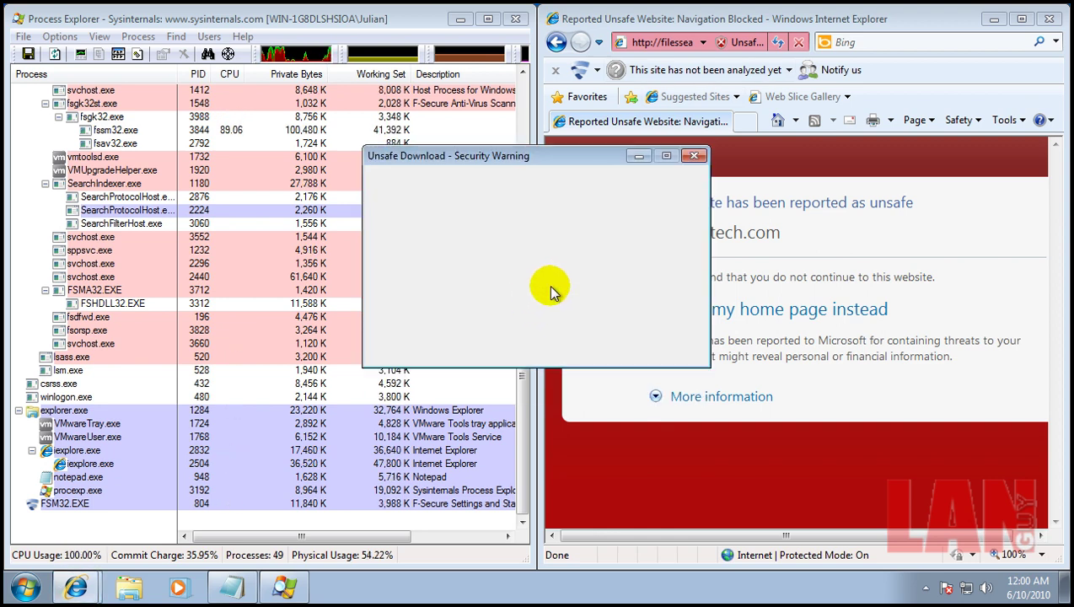
left_click(555, 287)
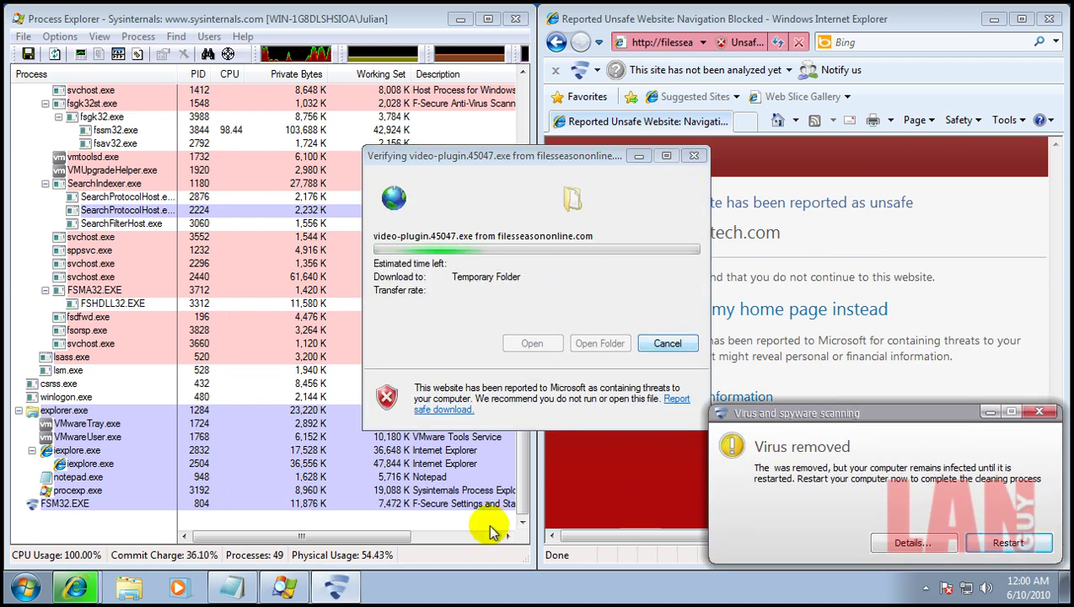
left_click(224, 586)
left_click_drag(508, 569, 18, 550)
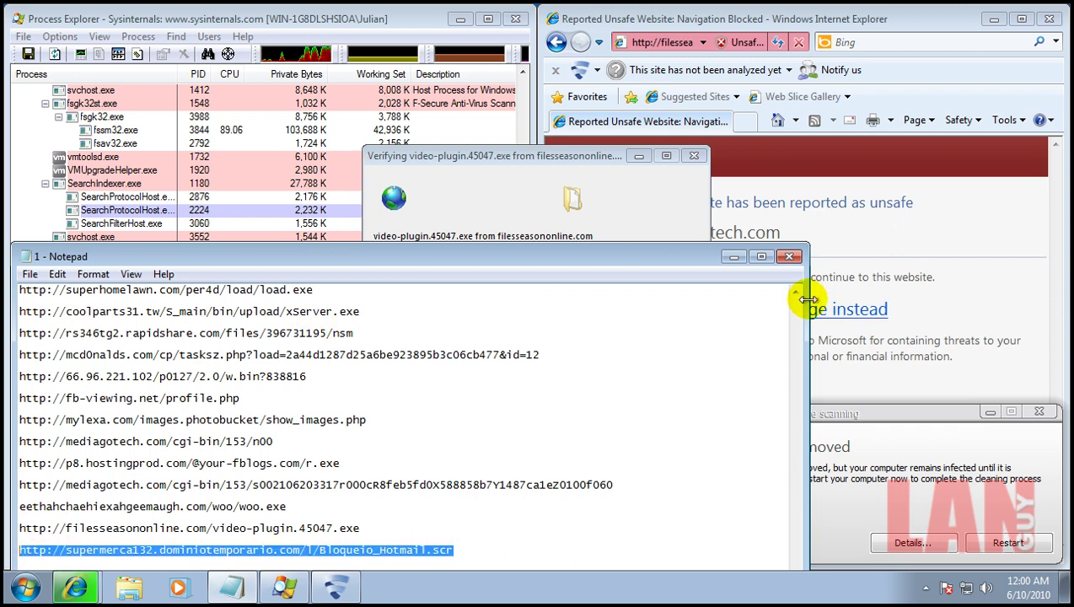
left_click(789, 256)
- Try to load the copied Bloqueio_Hotmail.scr address in Internet Explorer, and dismiss the virus scanning notice
left_click(746, 42)
left_click(684, 47)
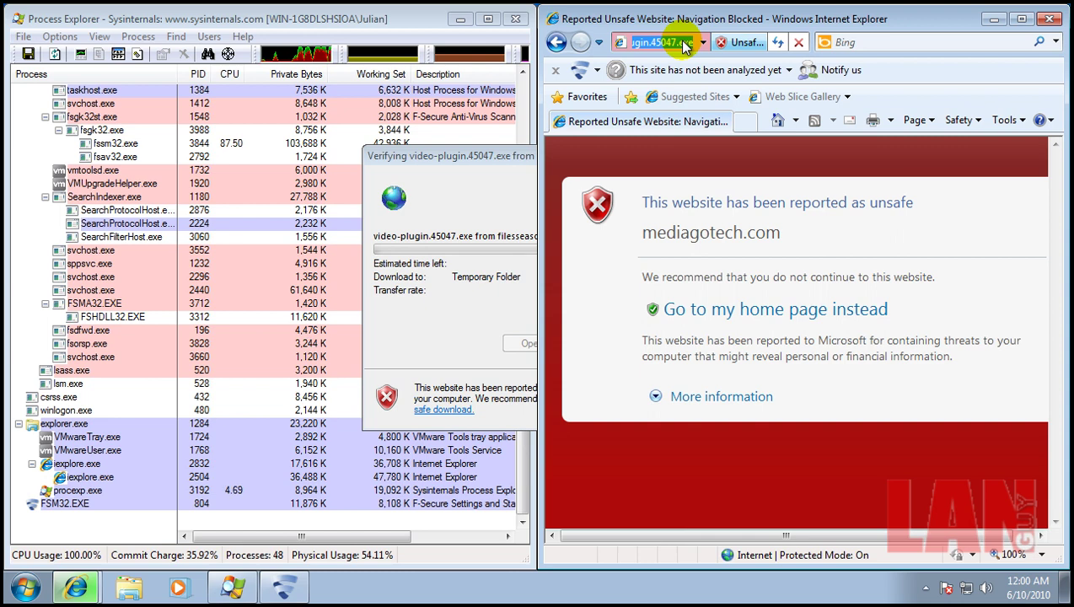
key("ctrl+v")
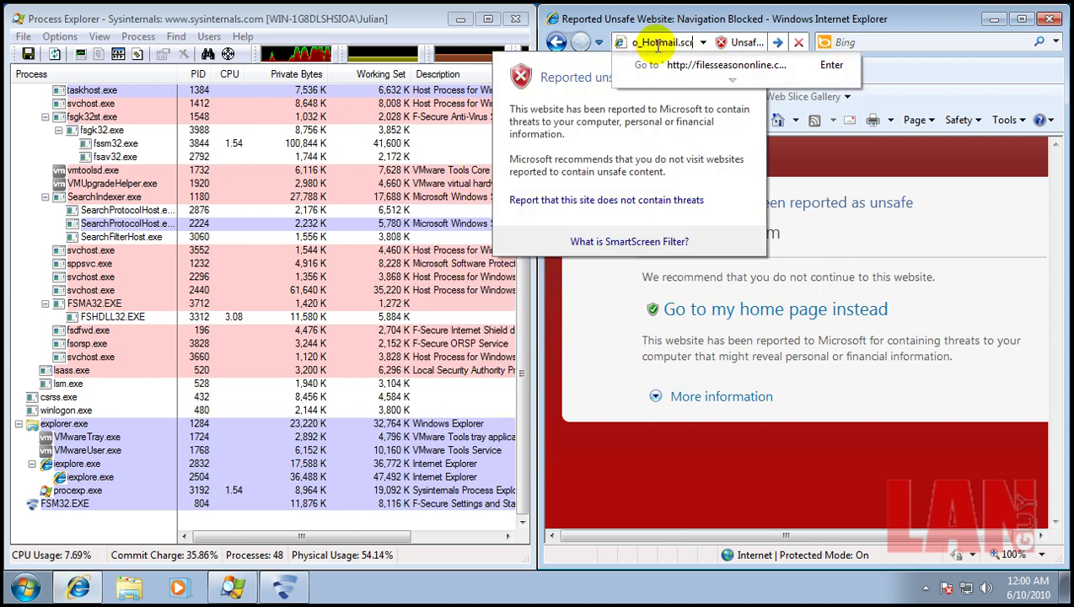
left_click(658, 46)
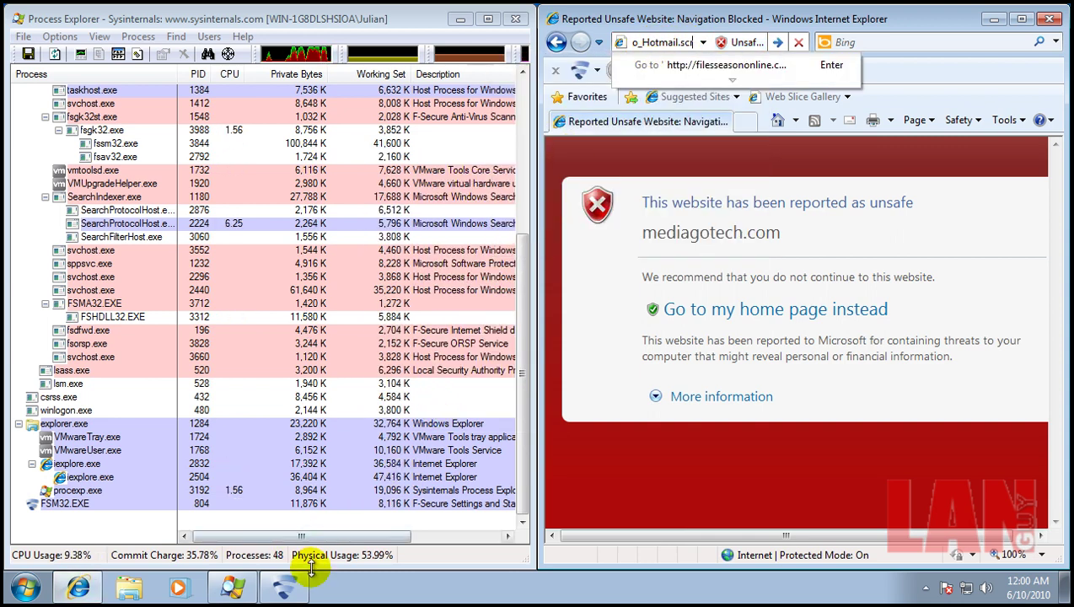
left_click(1040, 412)
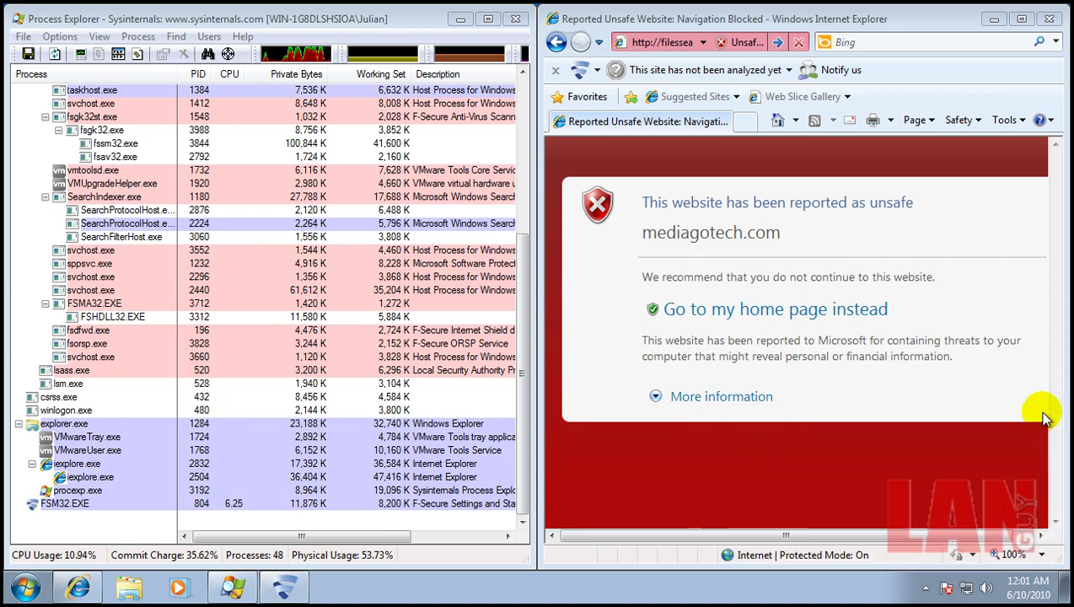
- Reselect the address in Internet Explorer, and close both Process Explorer and the browser
double_click(664, 42)
triple_click(668, 39)
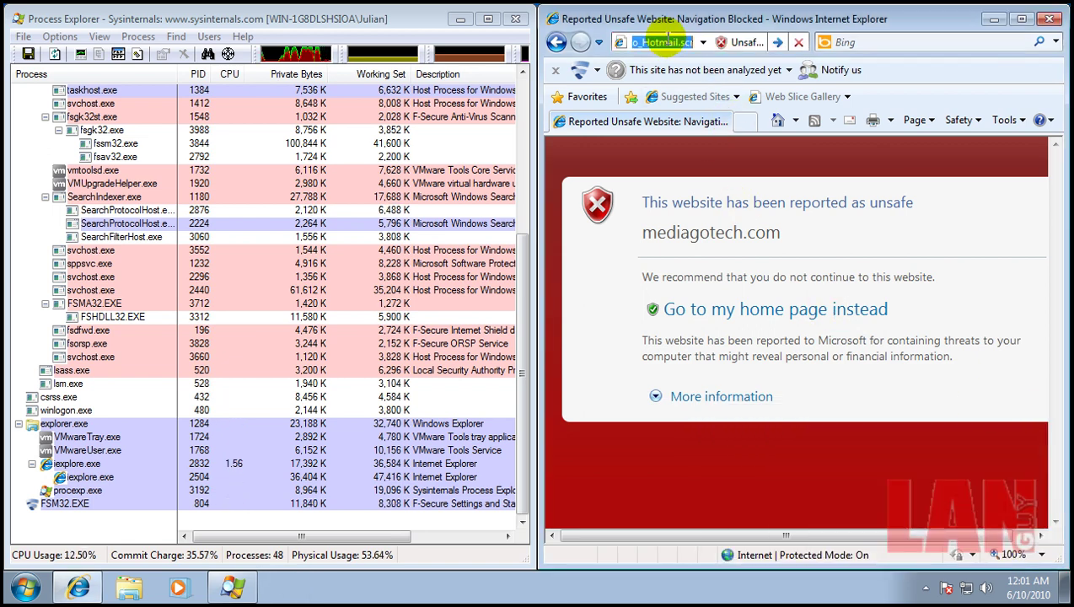
left_click(514, 19)
left_click(1050, 20)
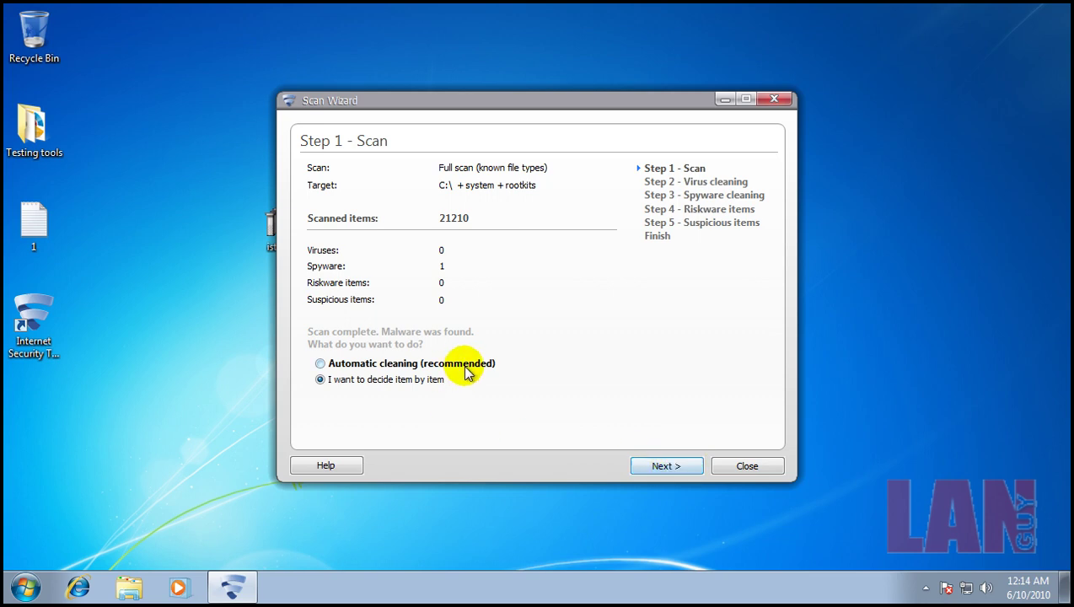
- Clean the full scan's findings item by item, setting the tracking cookie's action to Delete, and finish the Scan Wizard
left_click(667, 465)
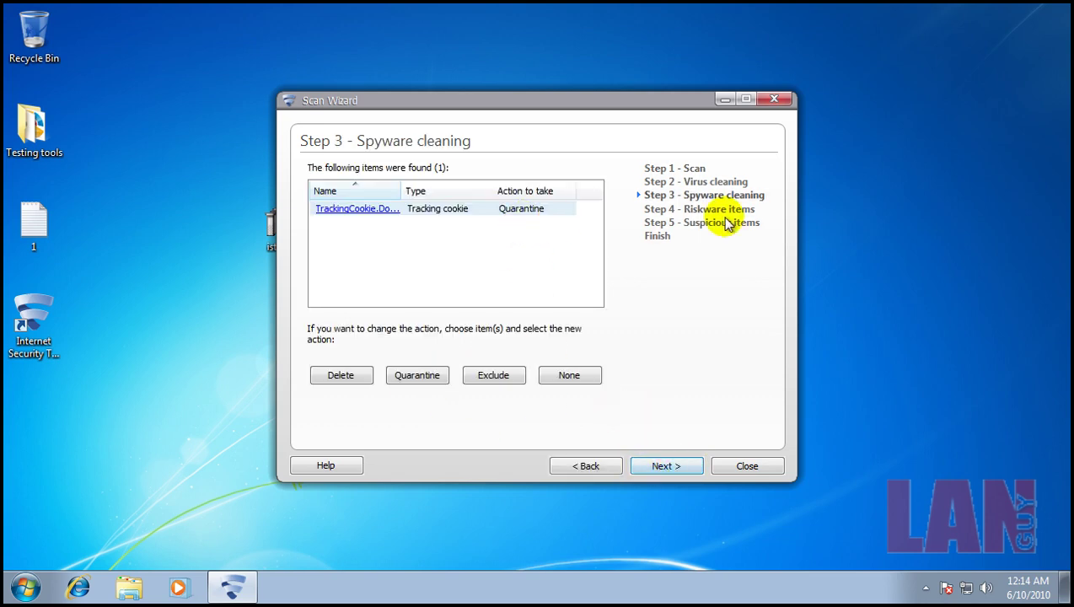
left_click(347, 378)
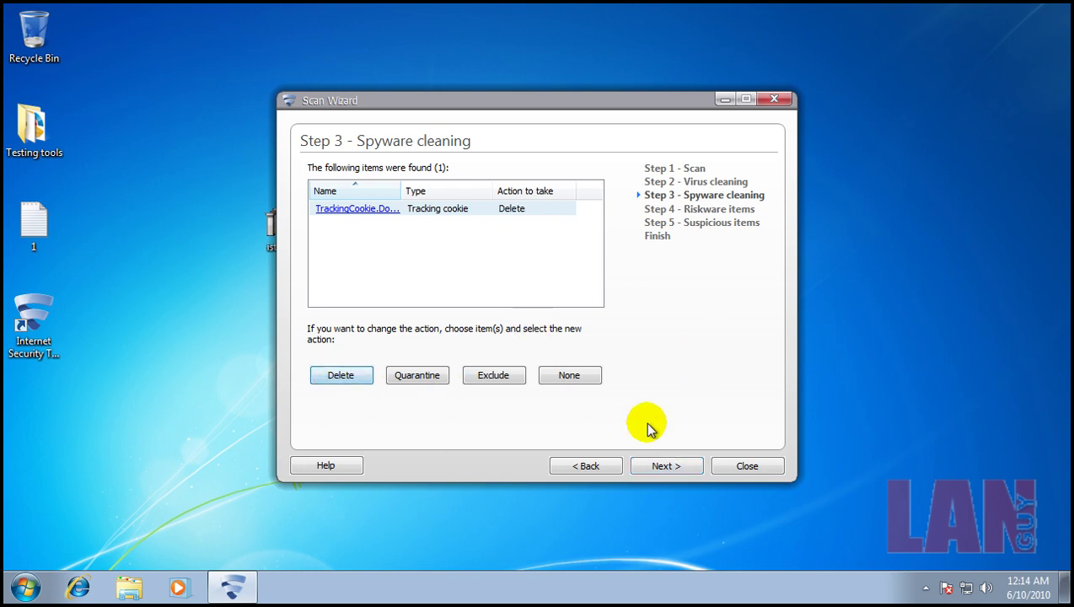
left_click(688, 469)
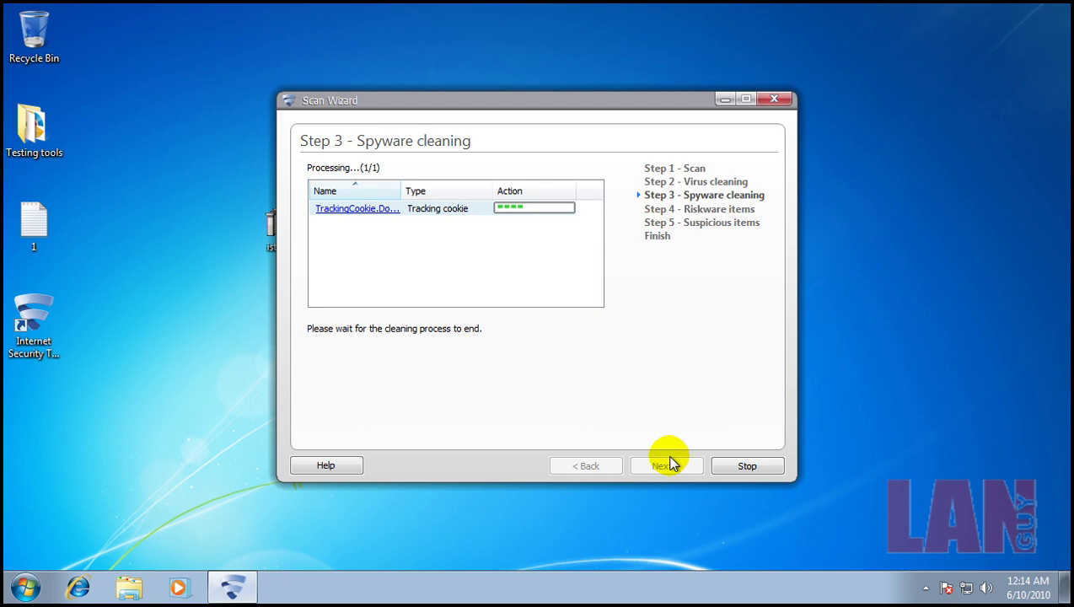
left_click(669, 469)
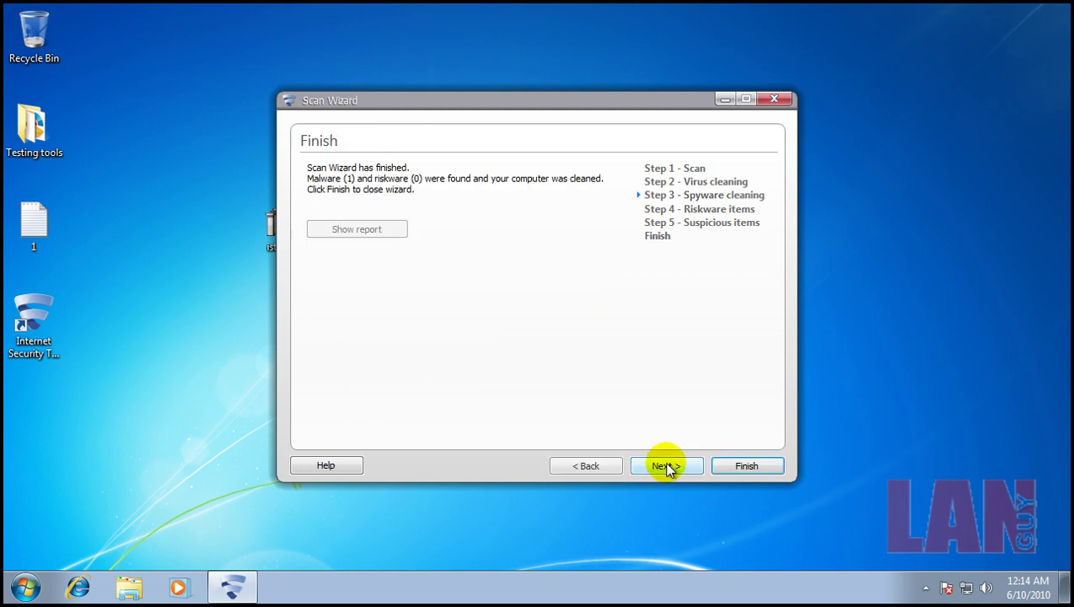
left_click(745, 469)
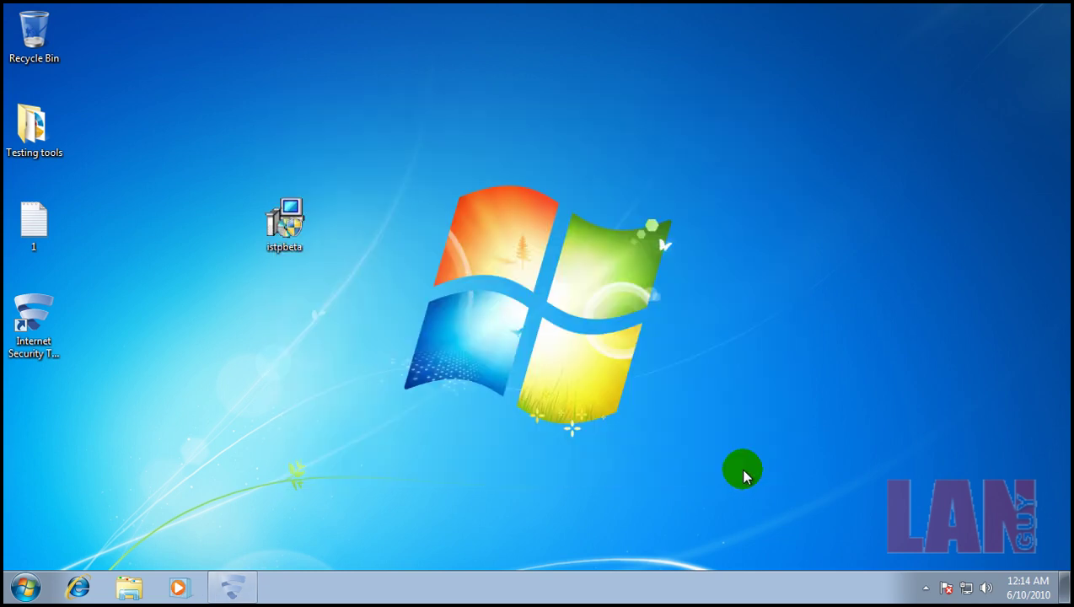
- Open the Testing tools folder on the desktop and launch the mbam-setup-1.46 installer
left_click(23, 143)
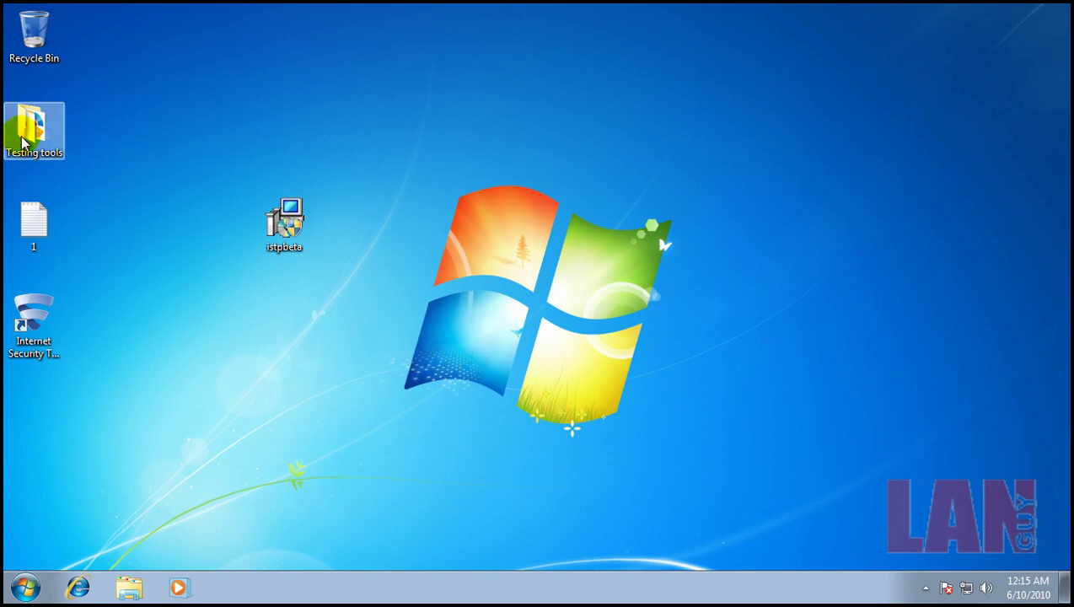
key("Return")
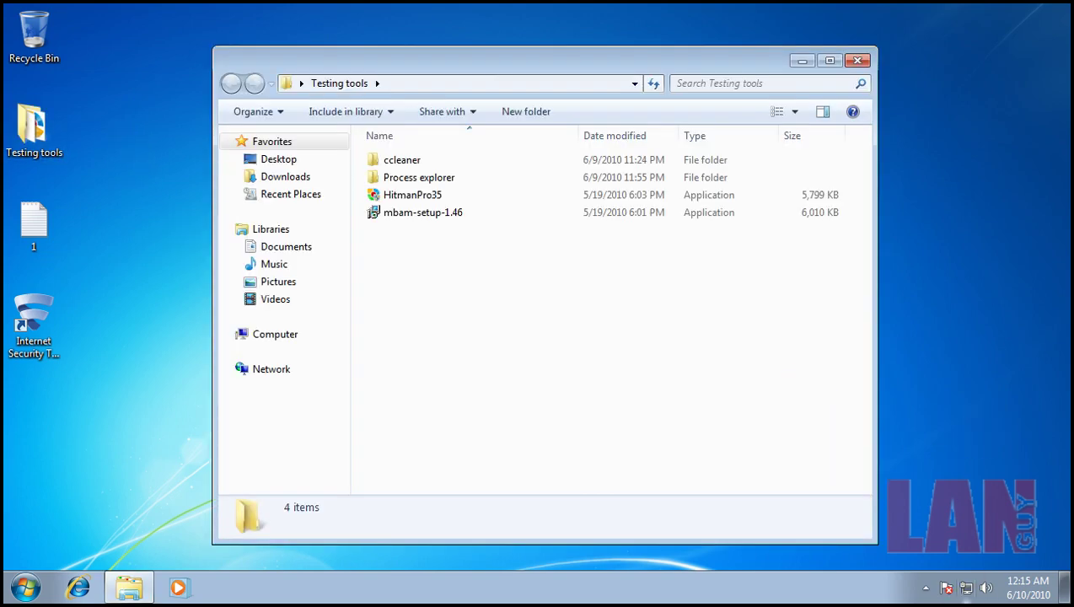
key("m")
key("Return")
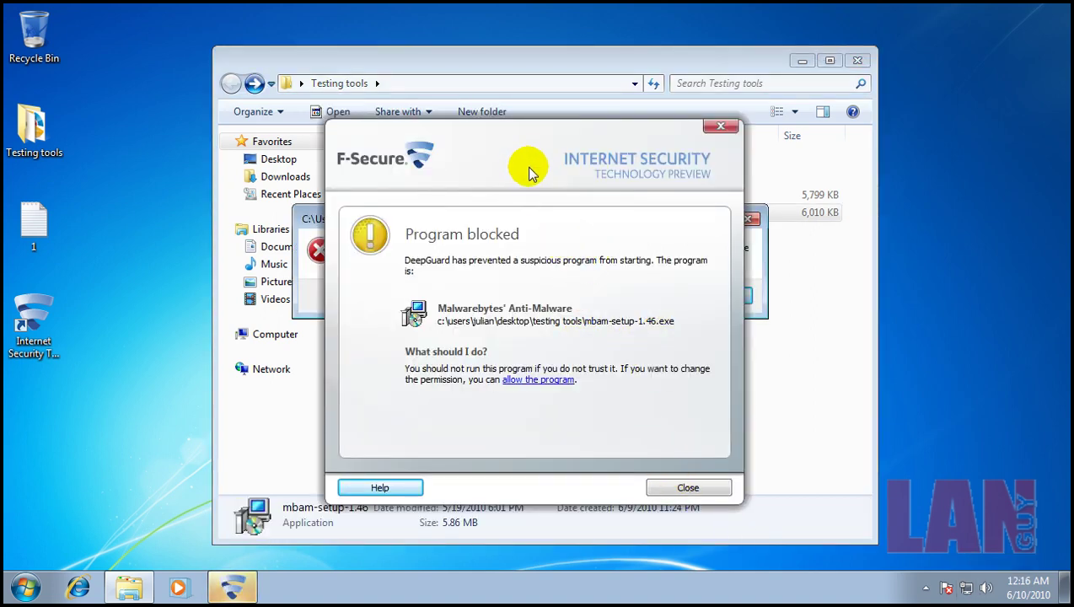
- Allow the blocked Malwarebytes' Anti-Malware program in DeepGuard, and dismiss the Windows access error
left_click_drag(534, 187, 516, 159)
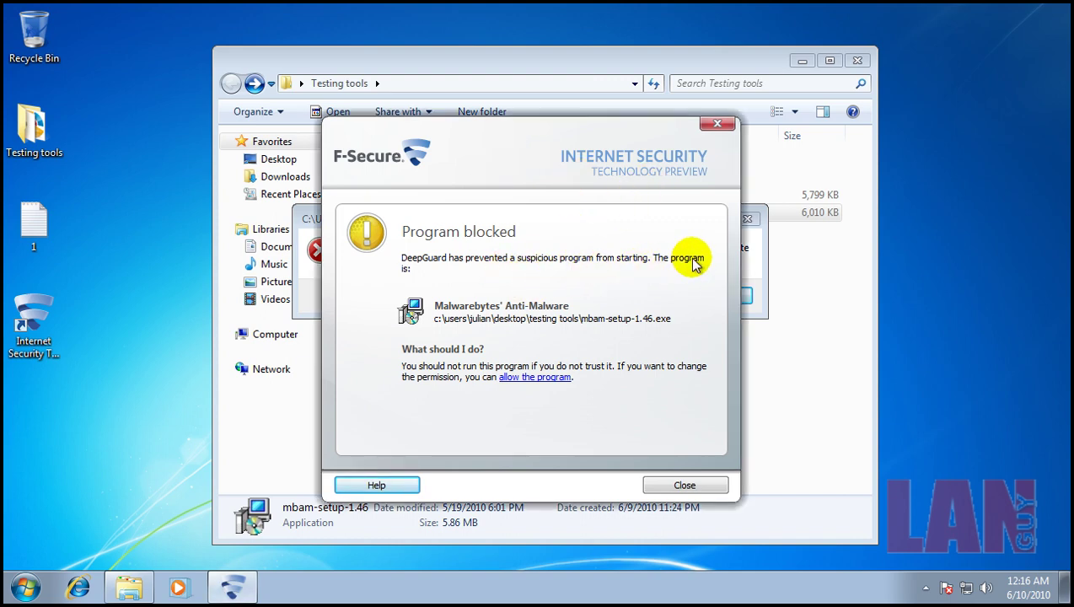
left_click(555, 377)
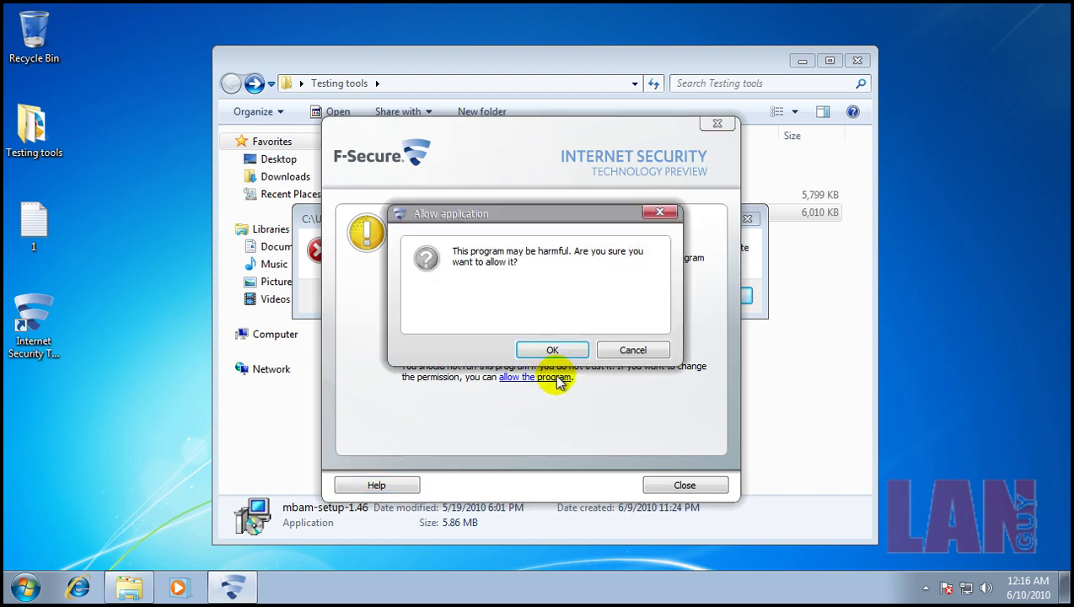
left_click(555, 351)
left_click(632, 350)
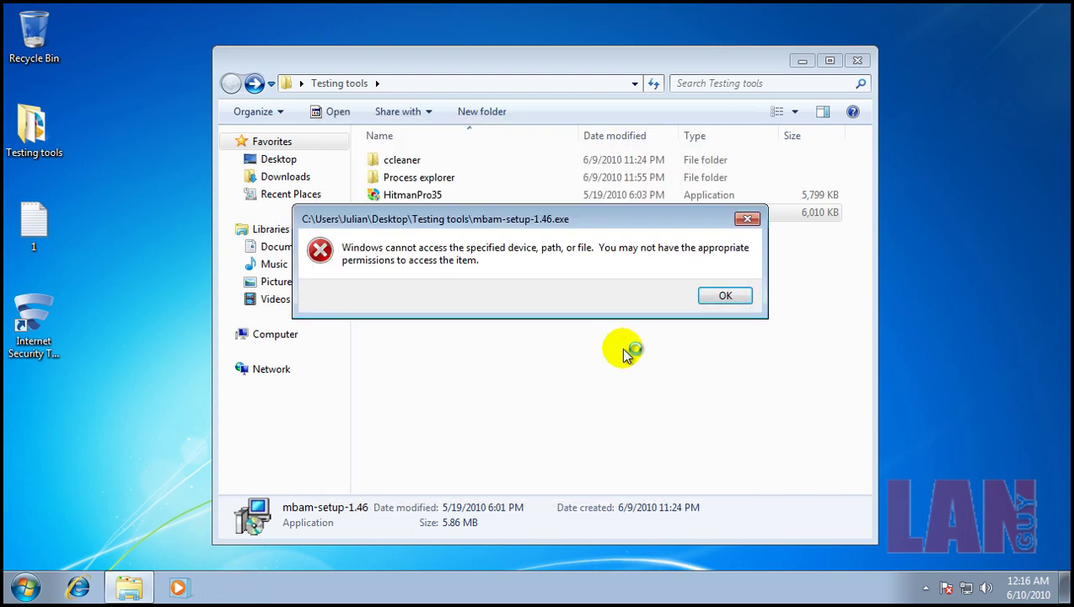
left_click(722, 297)
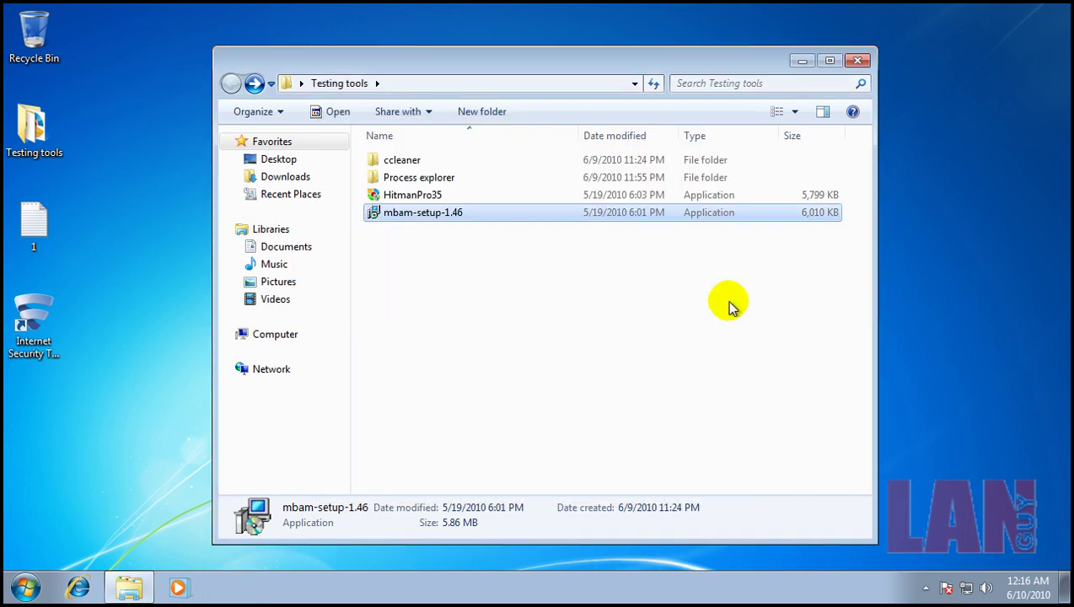
- Run mbam-setup-1.46 again, complete a Malwarebytes quick scan, and exit the scanner
double_click(477, 215)
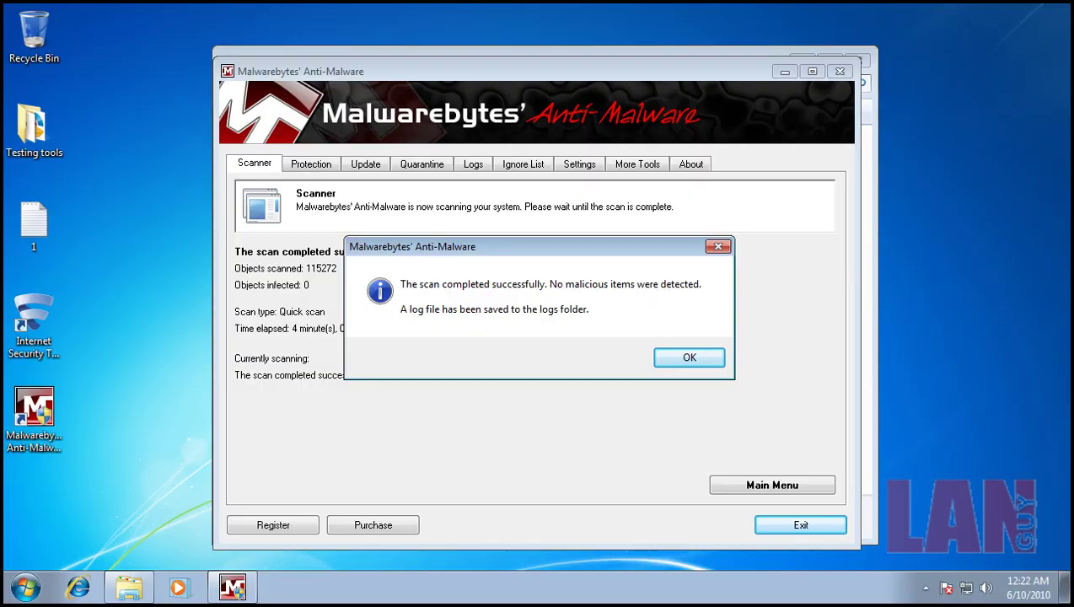
left_click(691, 359)
left_click(801, 525)
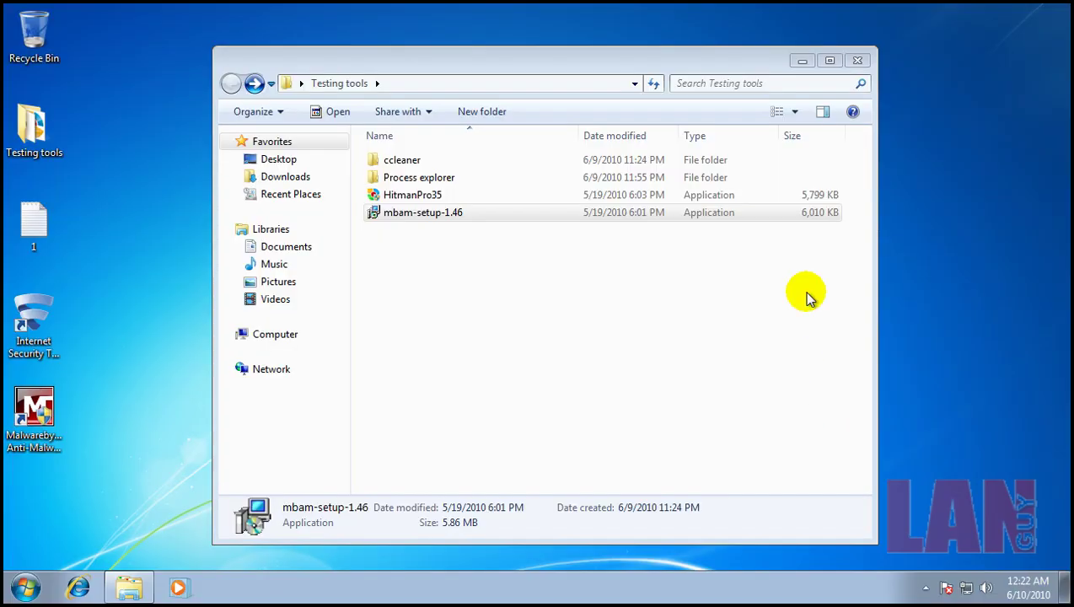
- Run a HitmanPro35 scan from the Testing tools folder, and close the folder once the scan is done
double_click(434, 195)
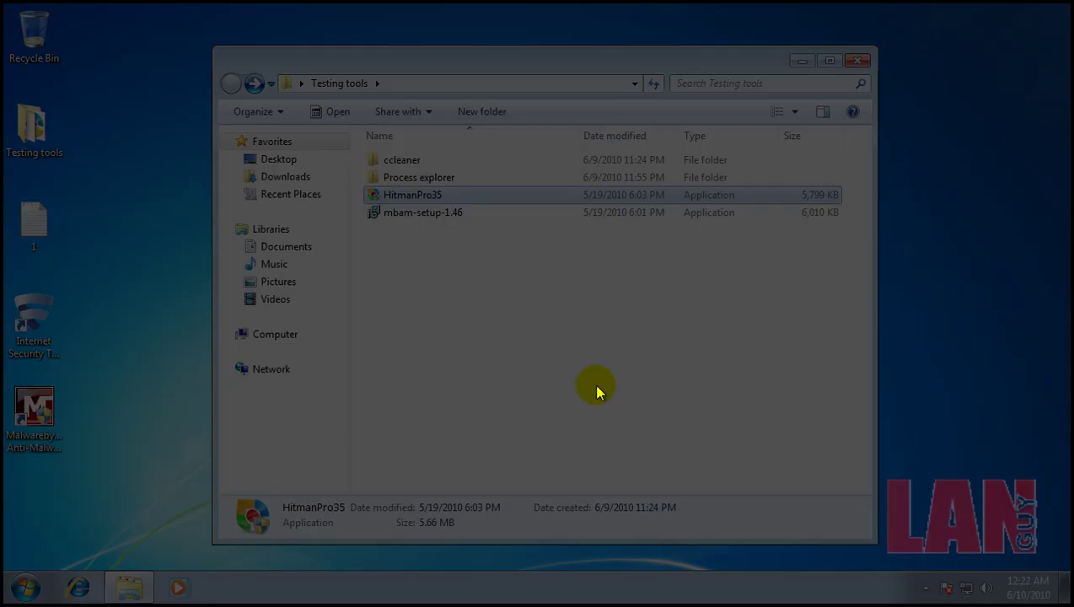
left_click(614, 344)
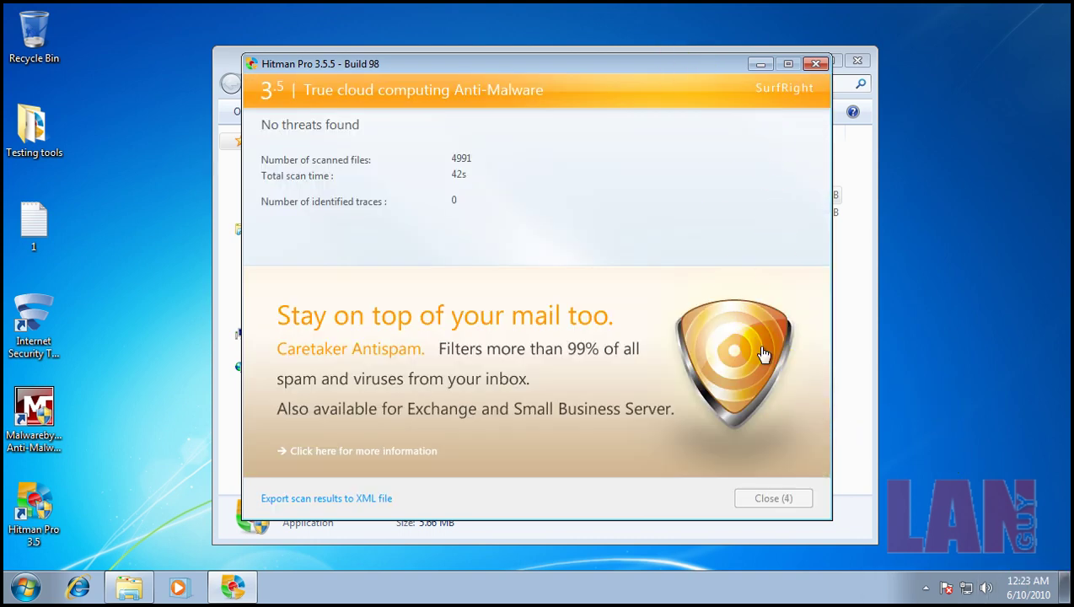
left_click(815, 63)
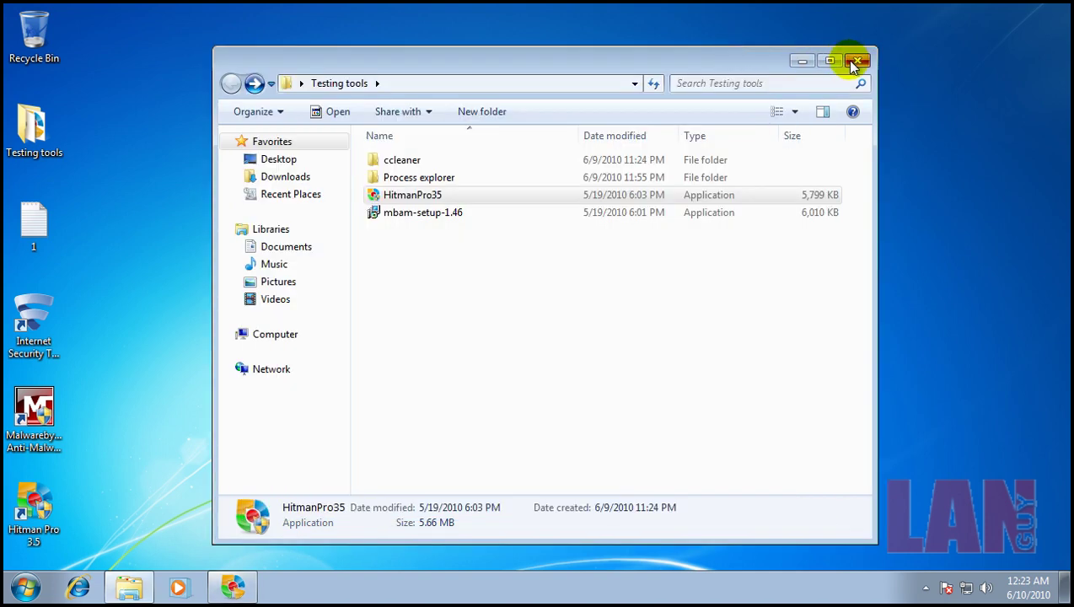
left_click(855, 62)
- Open the F-Secure Internet Security main window to review the protection status, and close it along with the leftover Hitman Pro window
left_click(925, 588)
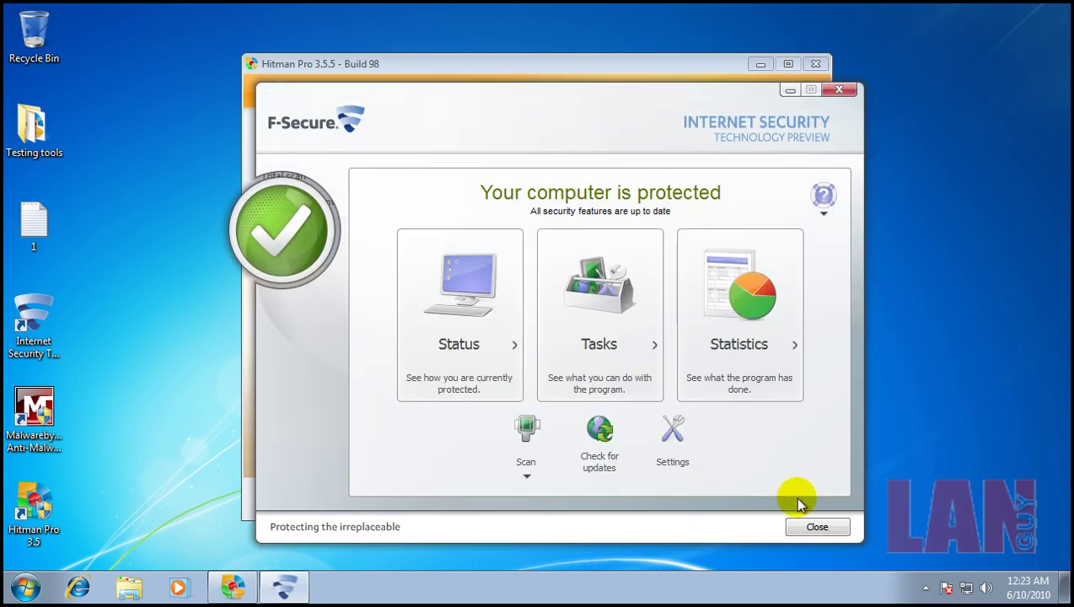
left_click(817, 66)
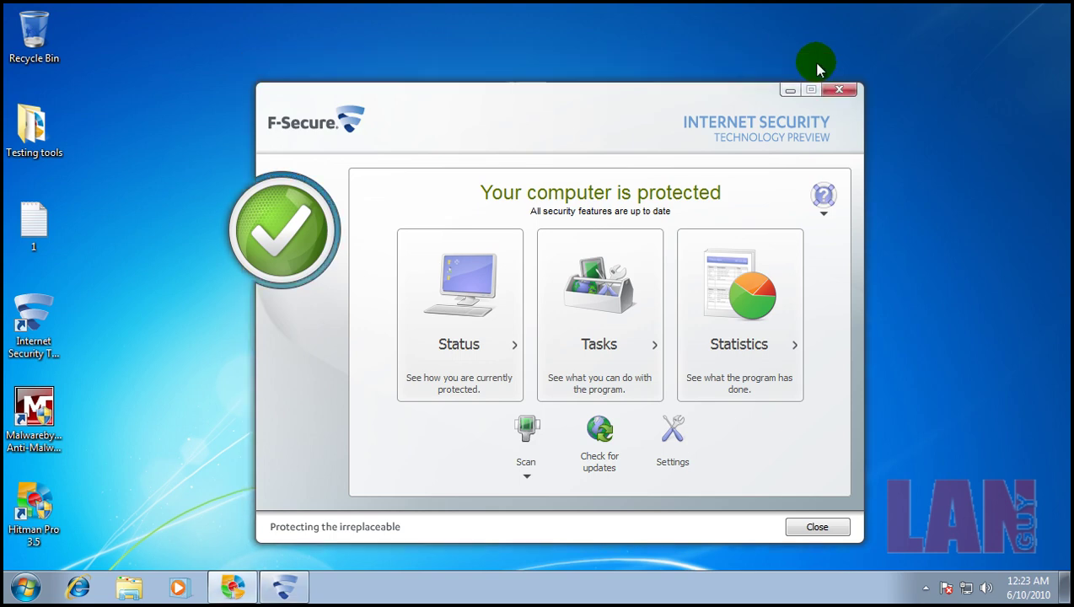
left_click_drag(710, 93, 668, 66)
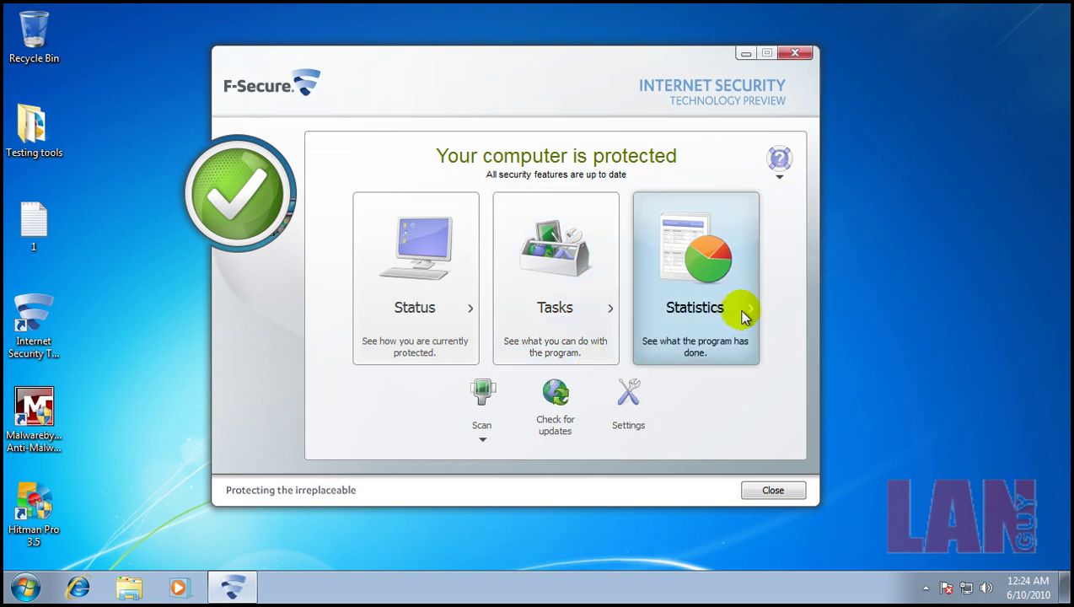
left_click(796, 53)
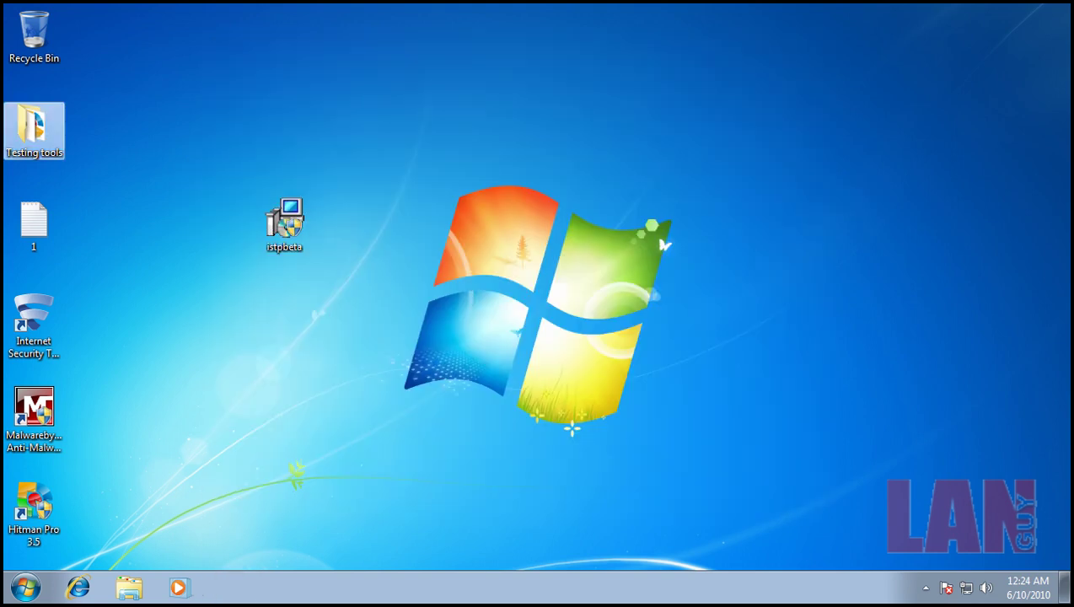